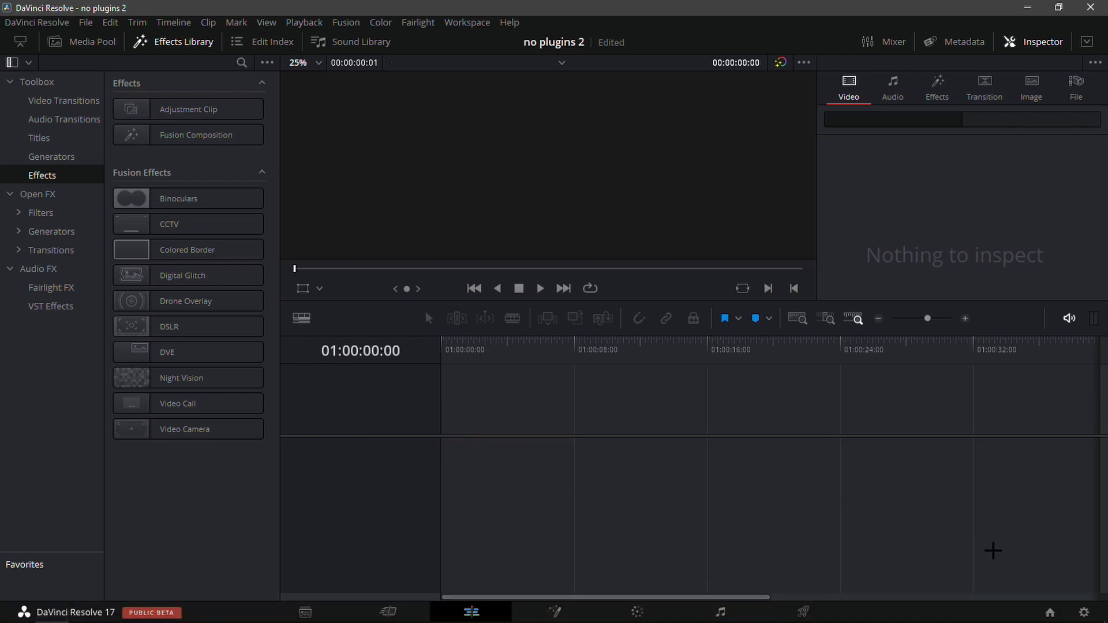
Step: Set the project's timeline frame rate to 60 frames per second and save the project settings
click(1085, 612)
click(554, 234)
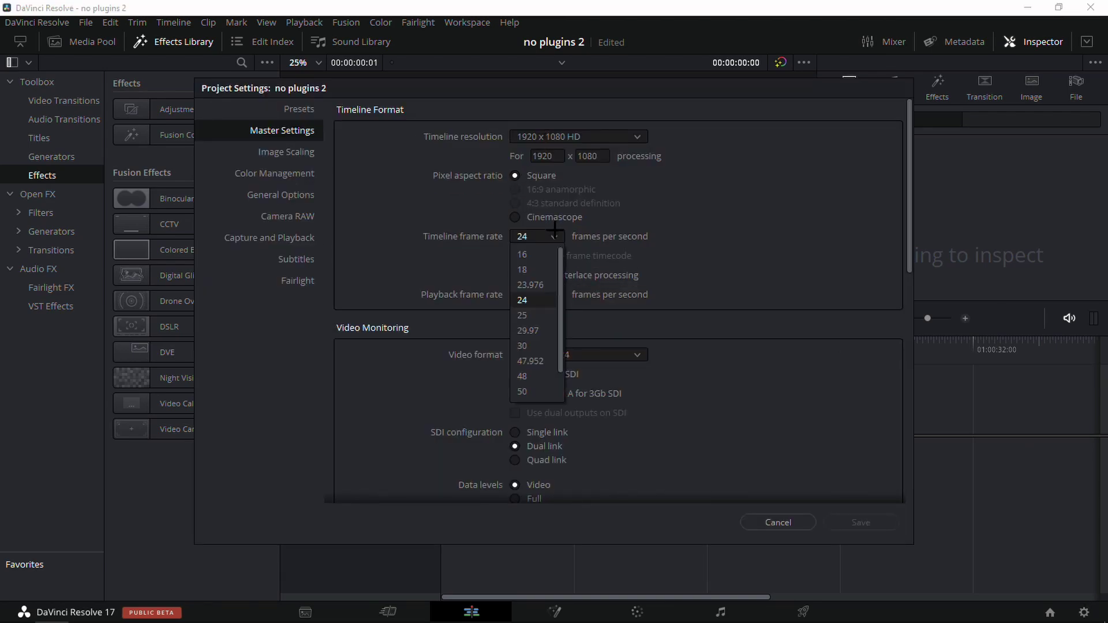
scroll(537, 373, down, 1)
click(532, 391)
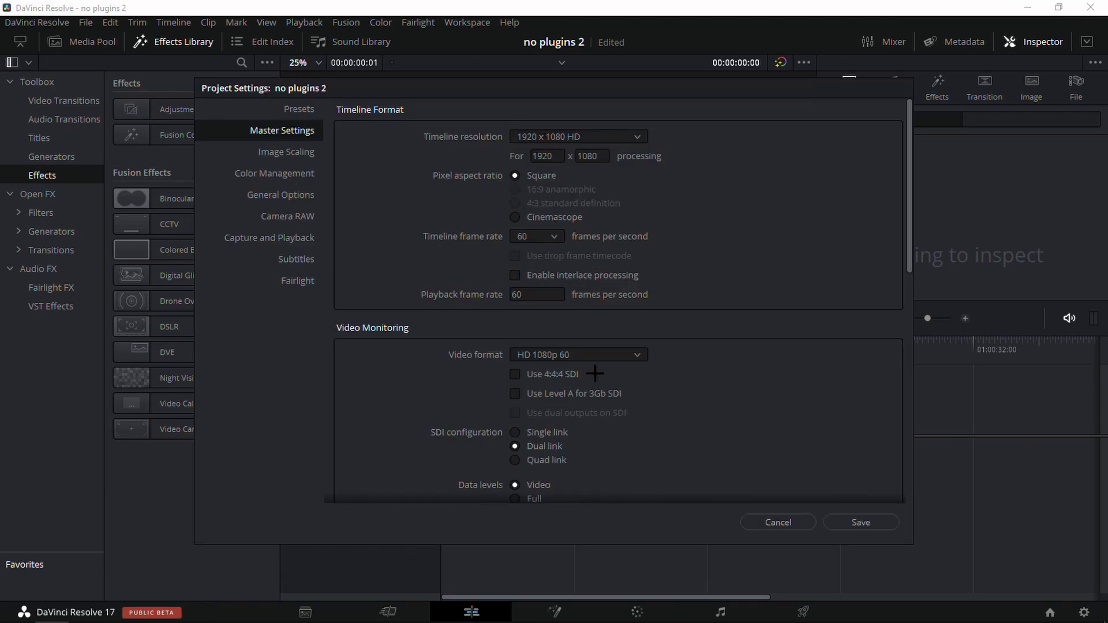
click(861, 523)
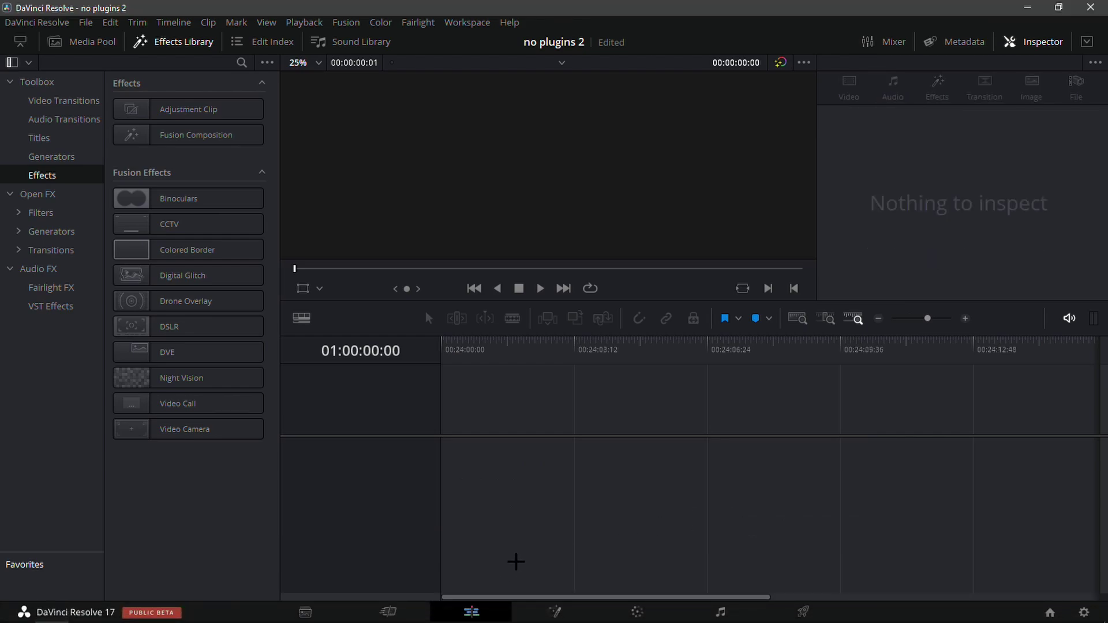
Step: Switch to File Explorer and open the Downloads folder
key(super)
key(super)
key(super)
text(f)
key(Return)
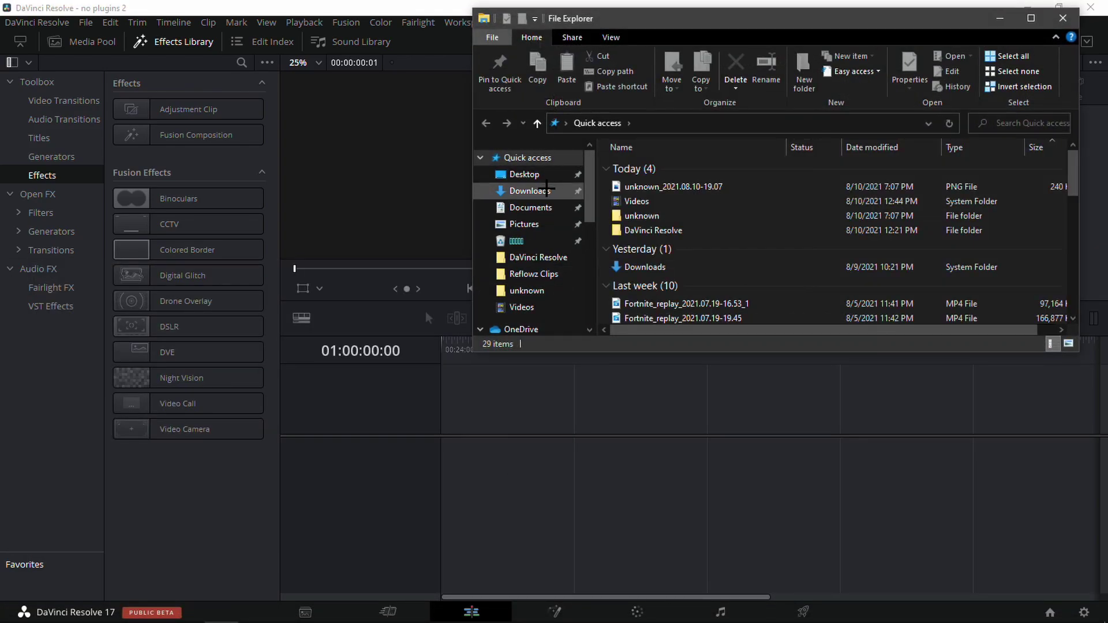
click(546, 191)
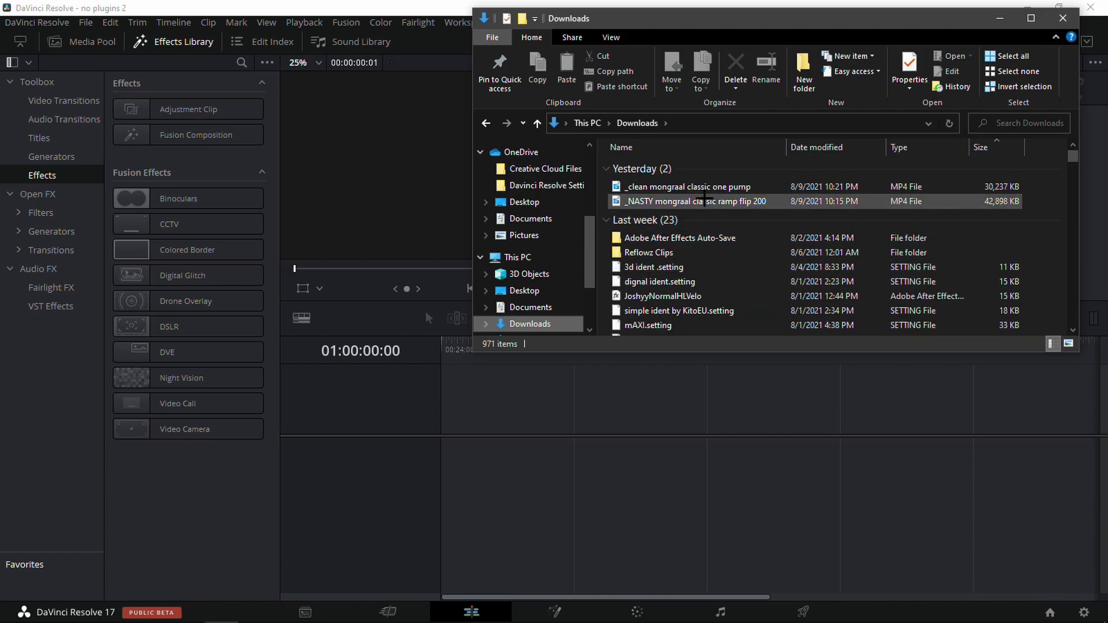
Step: Add the video !! GodlyEditCourse203 from the Downloads folder to the start of the empty timeline
scroll(701, 207, down, 3)
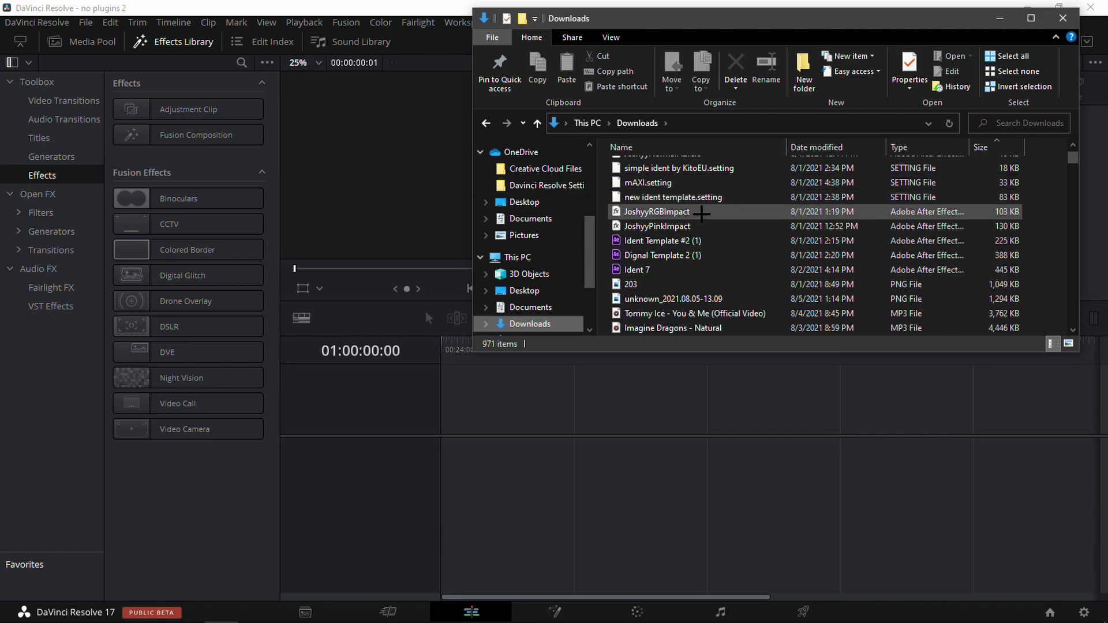
scroll(701, 212, down, 3)
scroll(703, 248, up, 1)
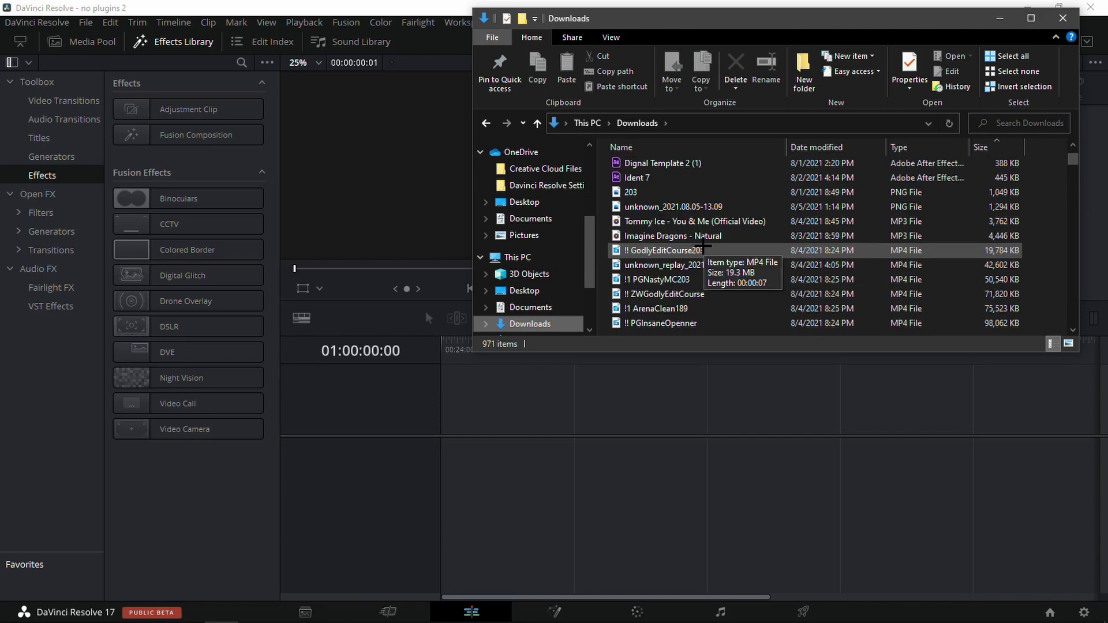
click(701, 281)
drag(669, 250, 453, 457)
click(879, 318)
click(879, 318)
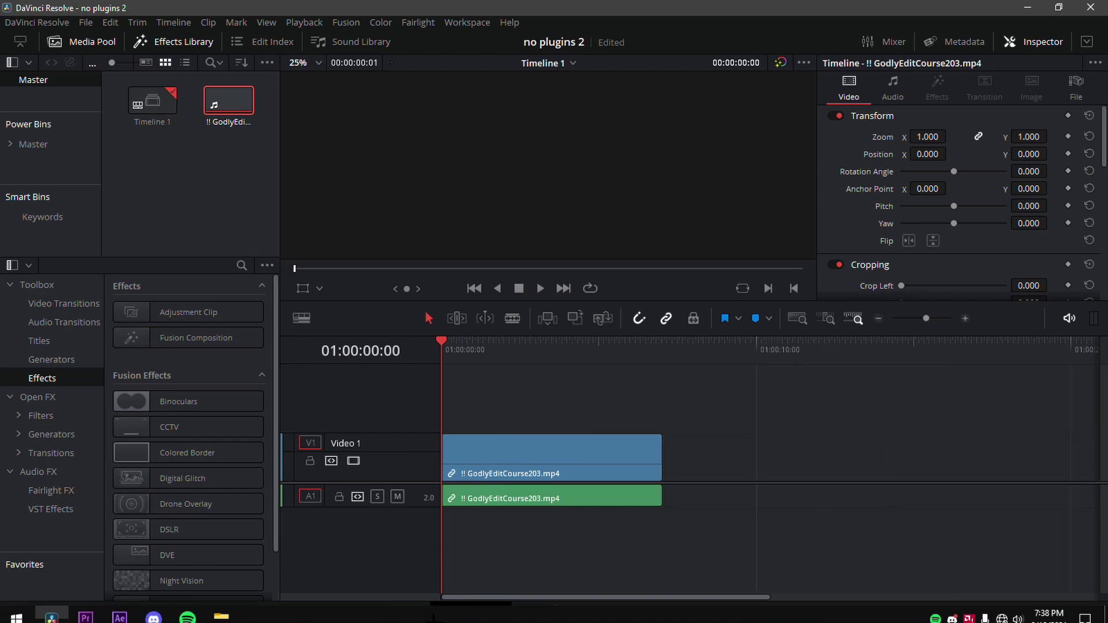
Step: Search the Downloads folder for "going bad" and place the Going Bad feat Drake MP3 on a second audio track at the timeline start
click(222, 613)
click(1010, 126)
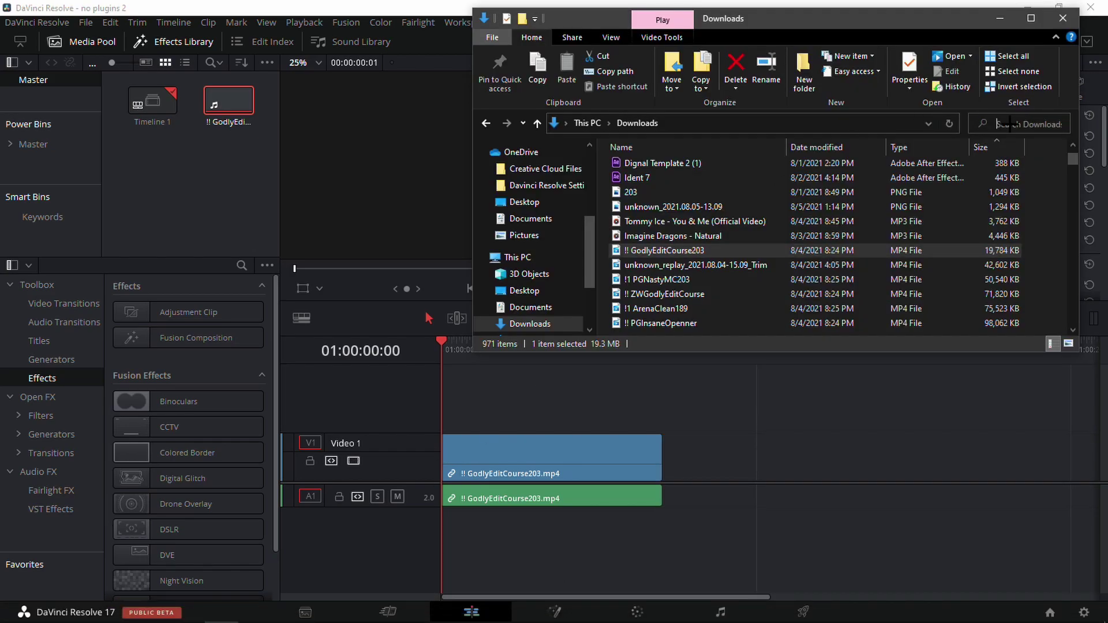
text(g)
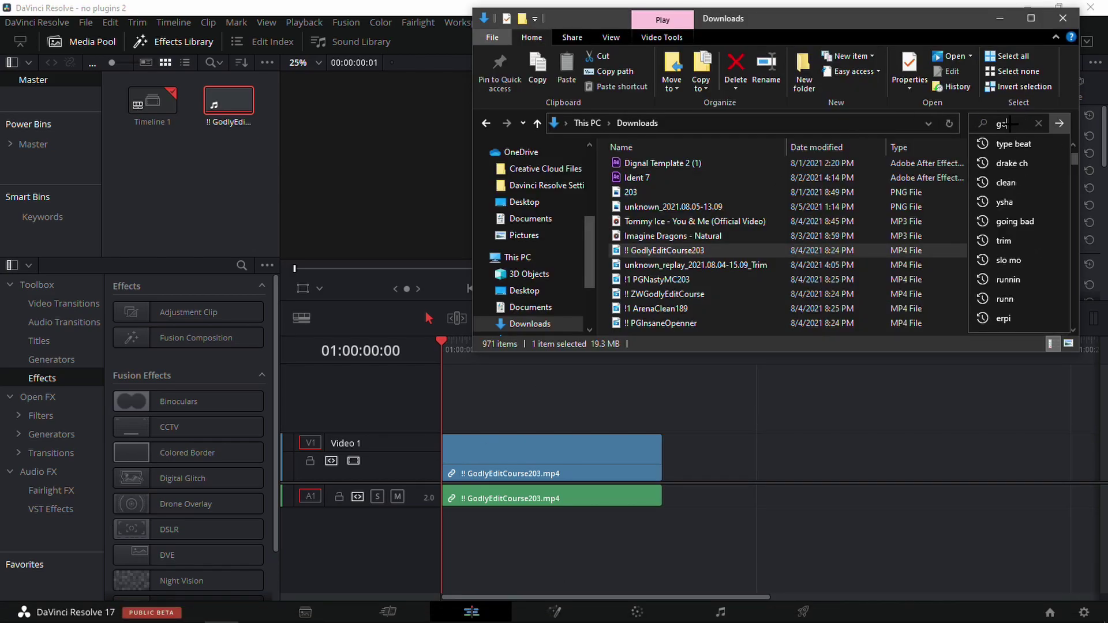
text(oing bad)
key(Return)
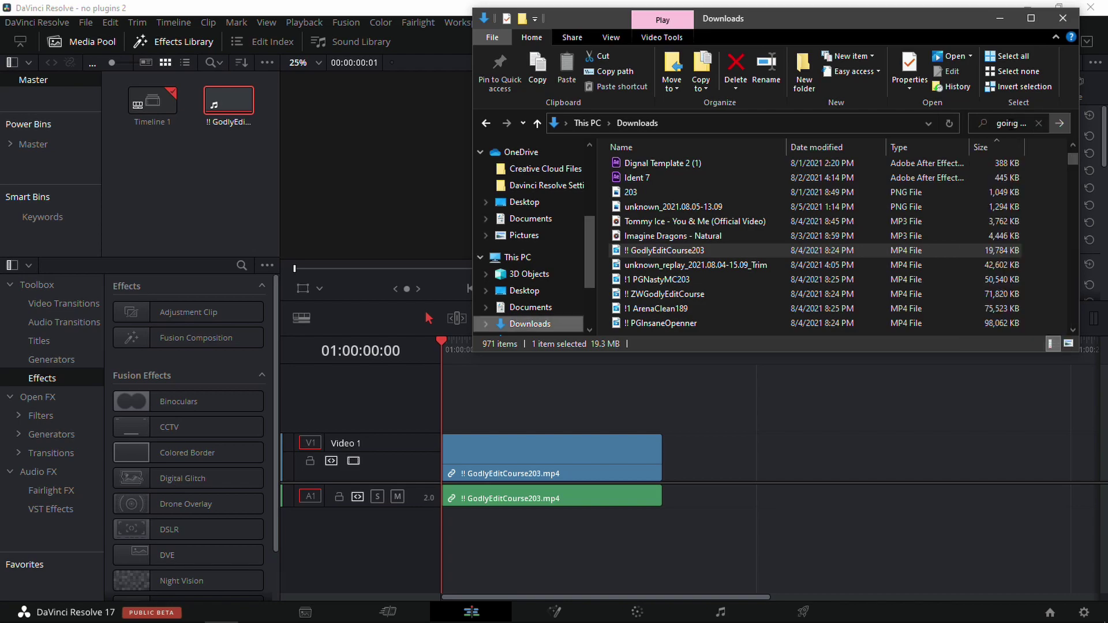
drag(692, 186, 418, 513)
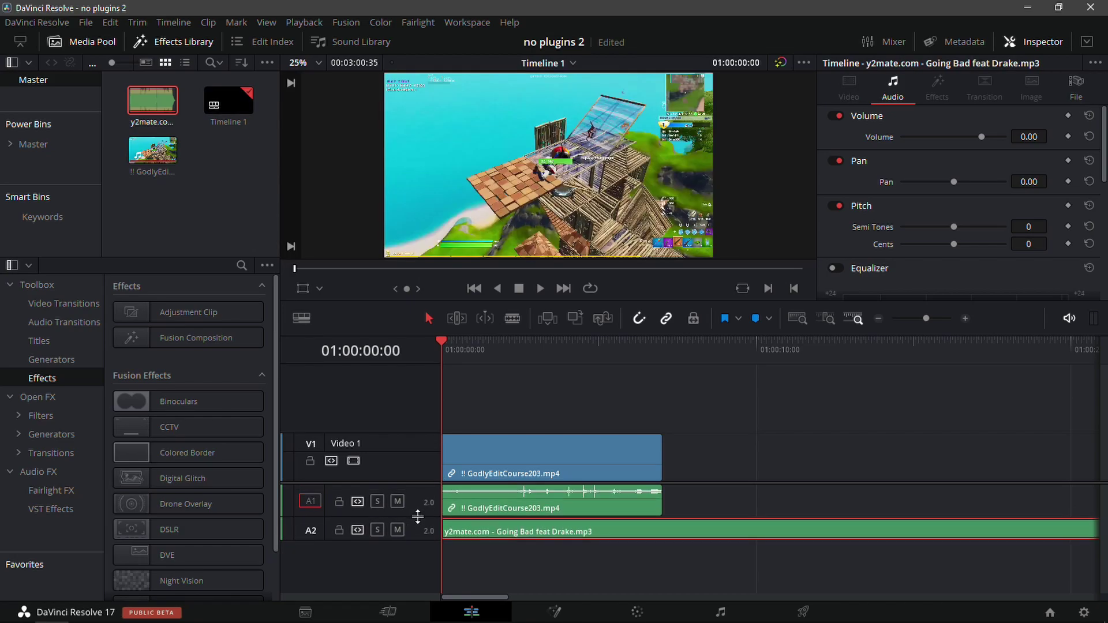
Step: Hide the media pool and set the timeline proxy mode to Quarter Resolution
click(68, 40)
drag(483, 368, 602, 343)
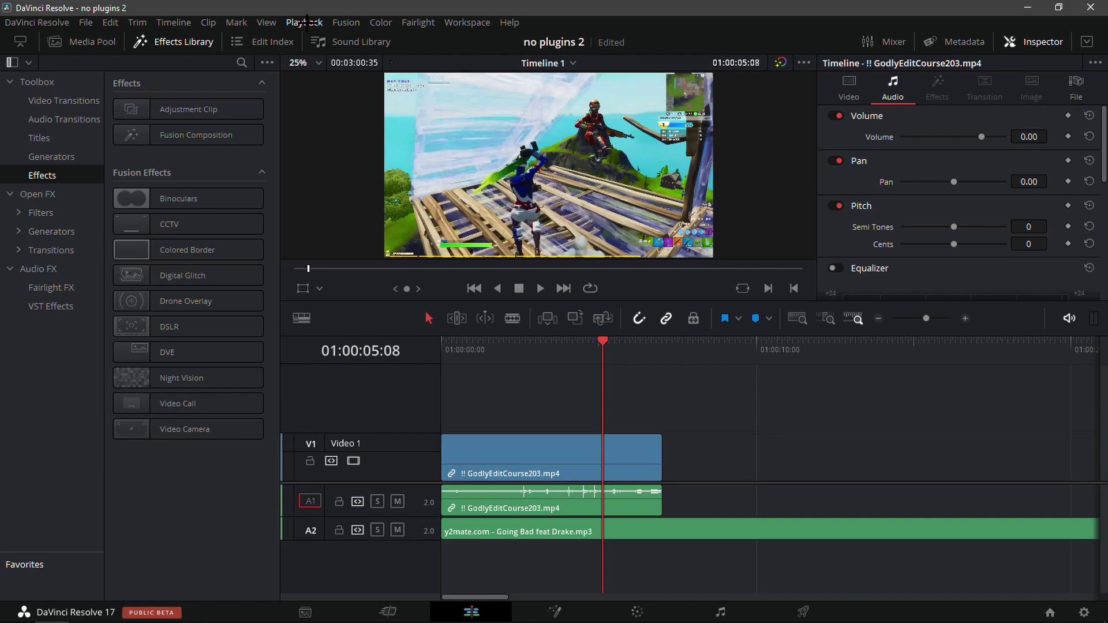
click(305, 22)
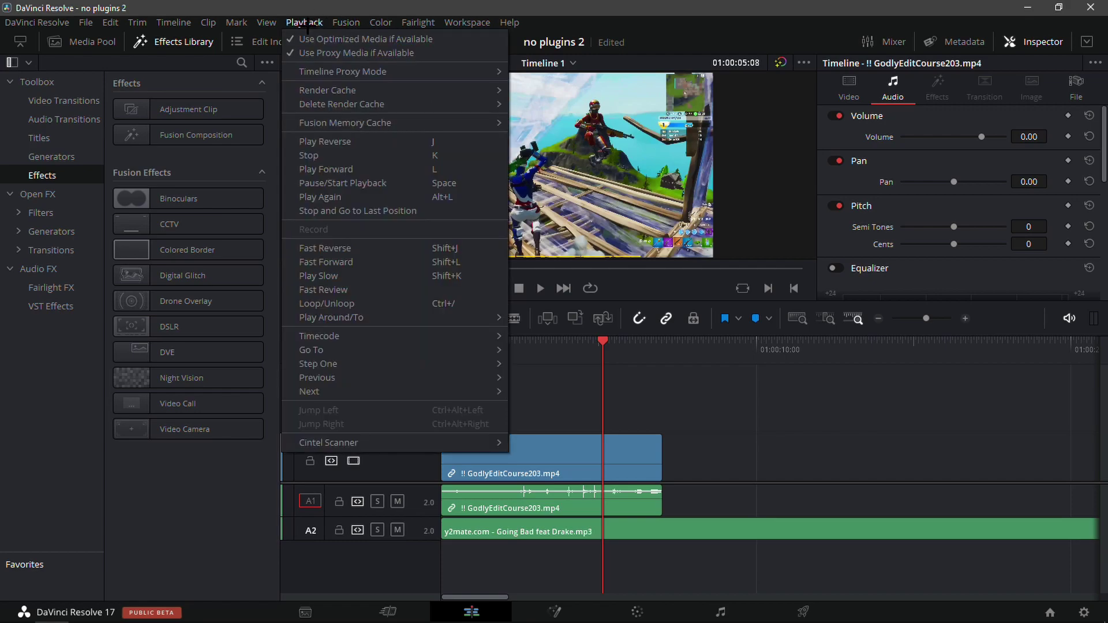
mouse_move(326, 71)
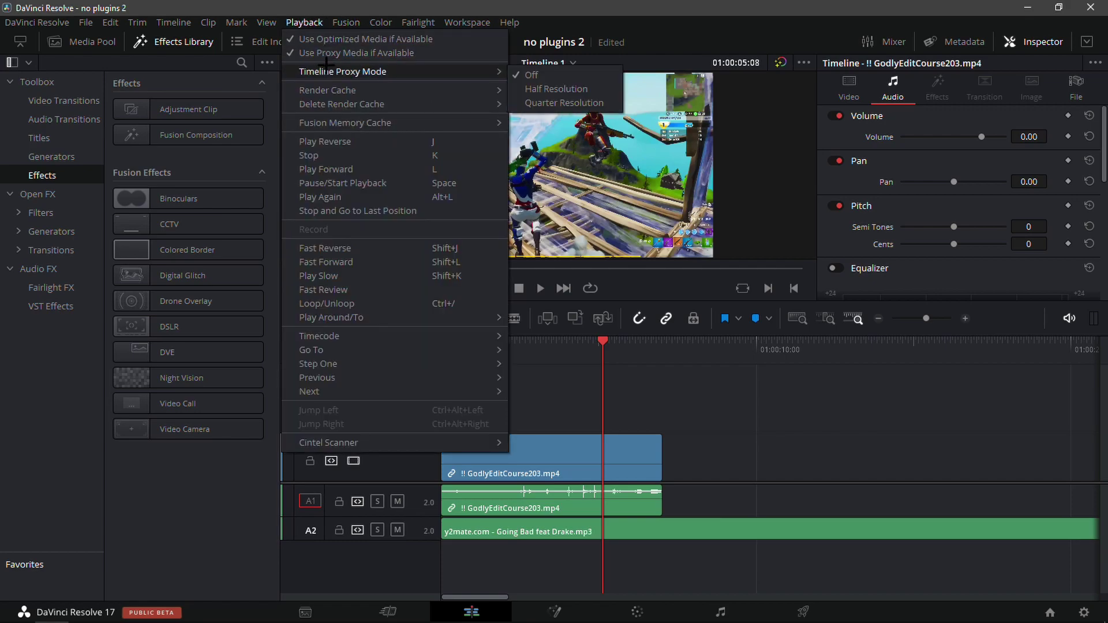
click(577, 103)
Step: Preview playback around the five-second mark and make the Audio 2 track taller to show the song's waveform
click(594, 350)
mouse_move(594, 352)
mouse_down()
mouse_move(571, 353)
mouse_move(615, 359)
mouse_move(588, 365)
mouse_move(604, 353)
mouse_up()
key(space)
drag(421, 540, 421, 554)
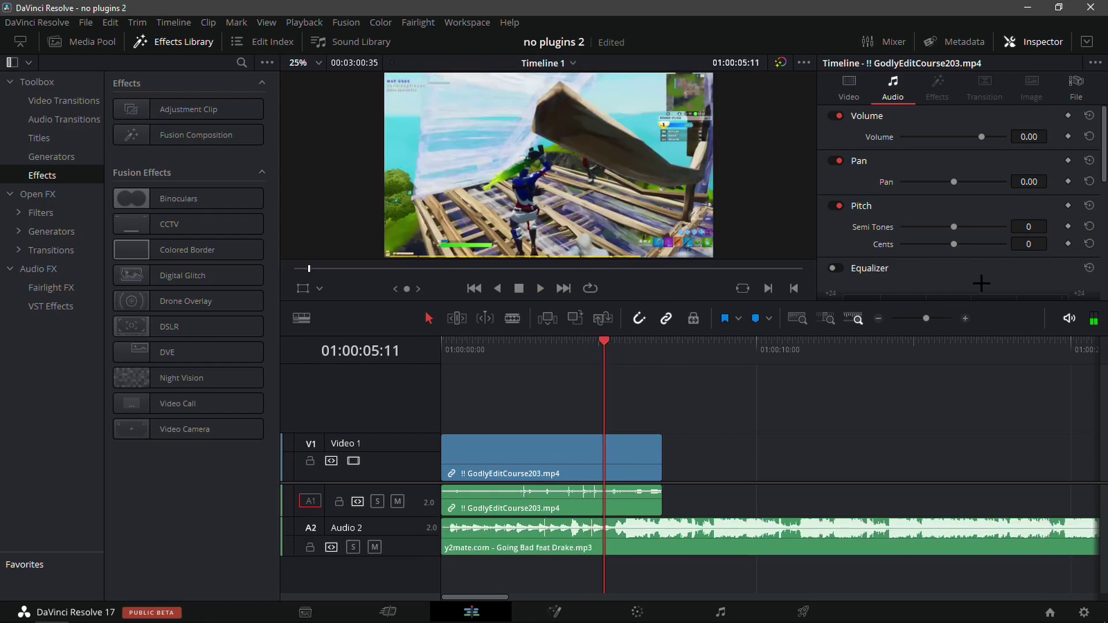
Step: Listen to the song around 01:01:06:00 to locate the beat drop
drag(926, 318, 918, 319)
drag(656, 356, 969, 400)
click(968, 318)
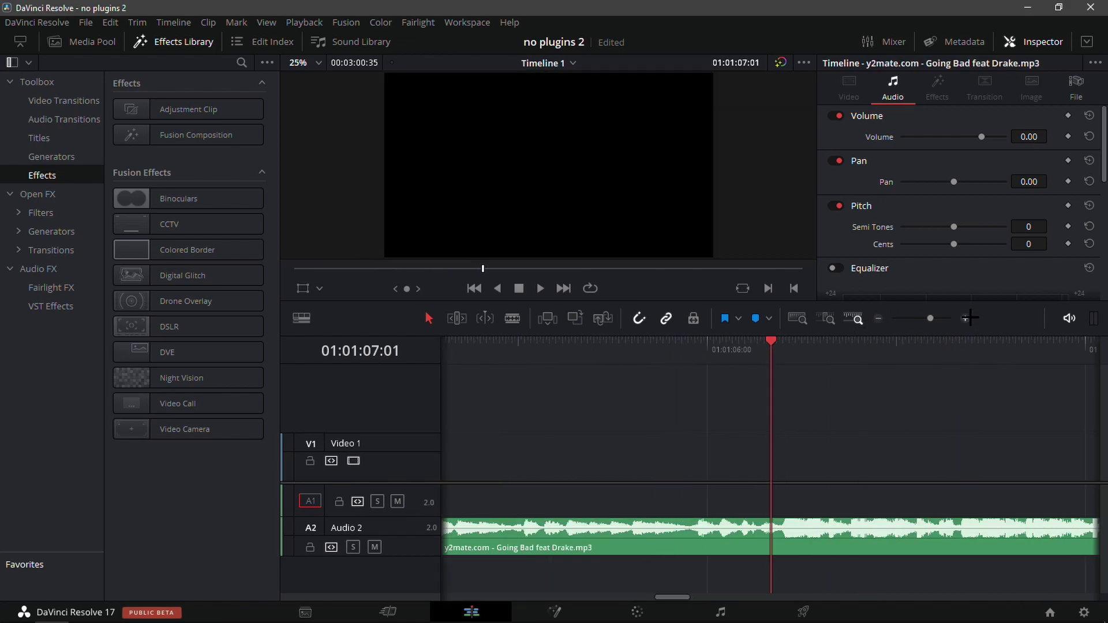
click(604, 347)
key(space)
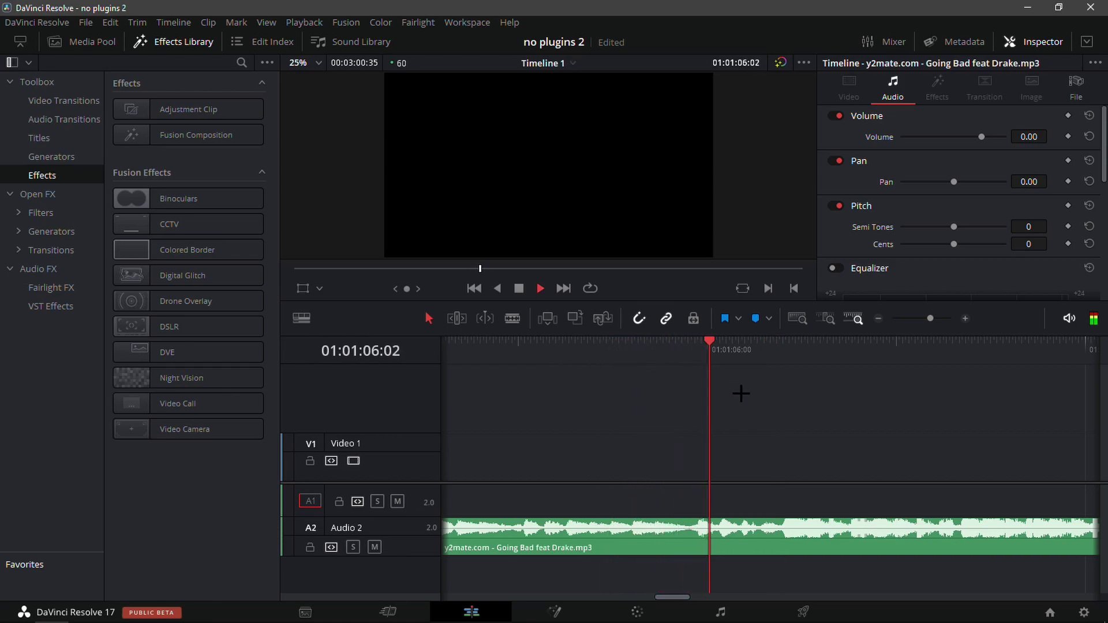
key(space)
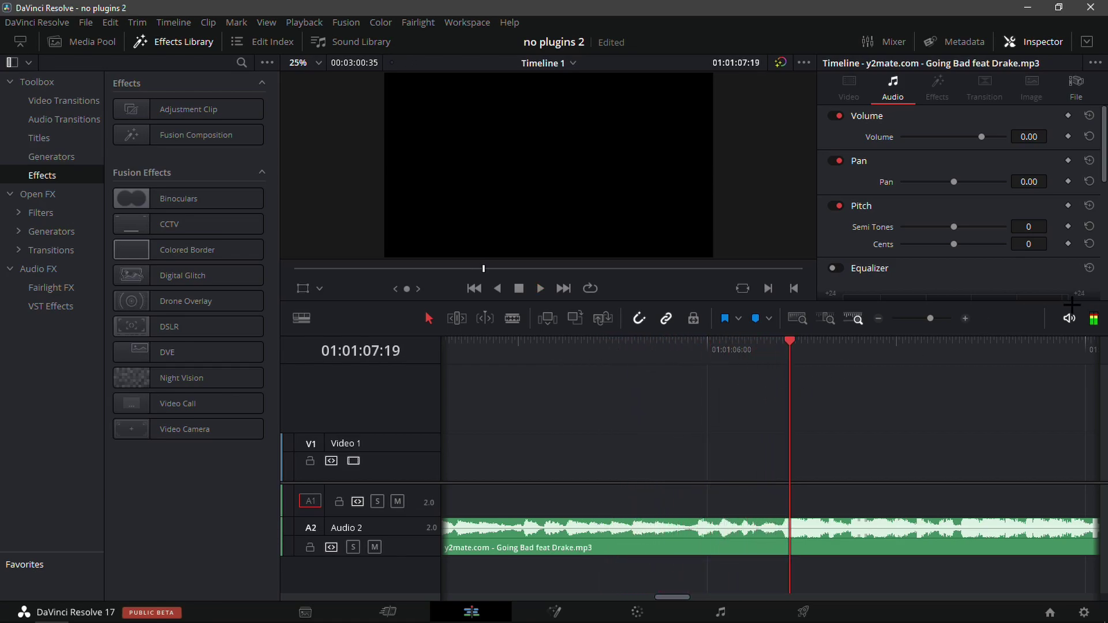
mouse_move(1069, 318)
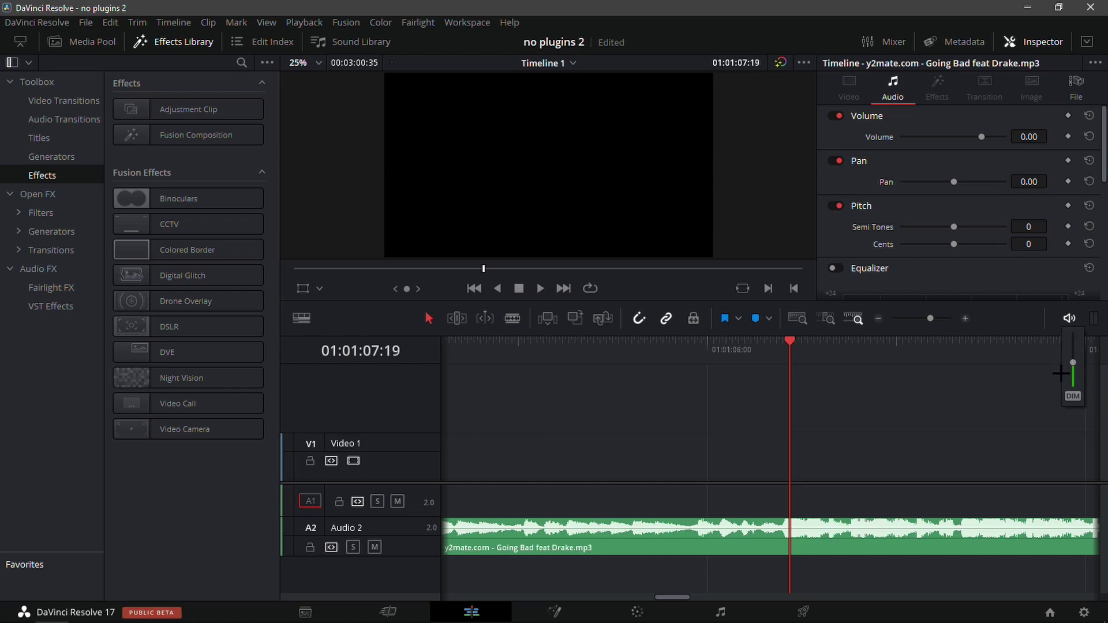
click(743, 341)
key(space)
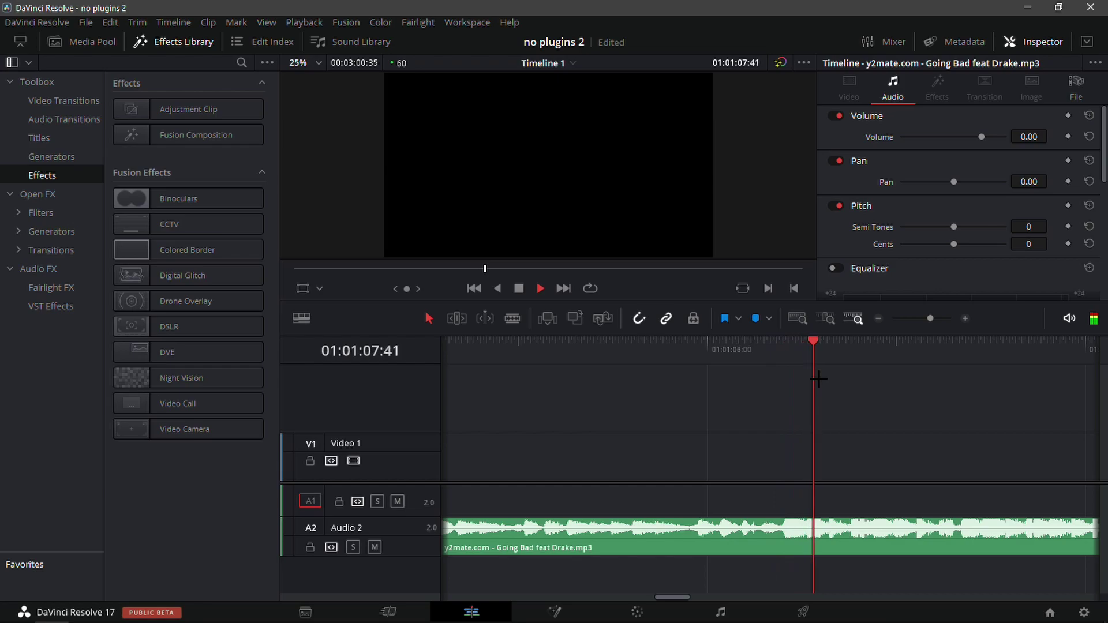
key(space)
key(XF86AudioLowerVolume)
Step: Place the playhead on the beat drop at 01:01:07:15 and add a marker there on the song clip
mouse_move(807, 365)
mouse_down()
mouse_move(730, 367)
mouse_move(786, 363)
mouse_up()
key(space)
click(821, 539)
click(839, 431)
click(834, 541)
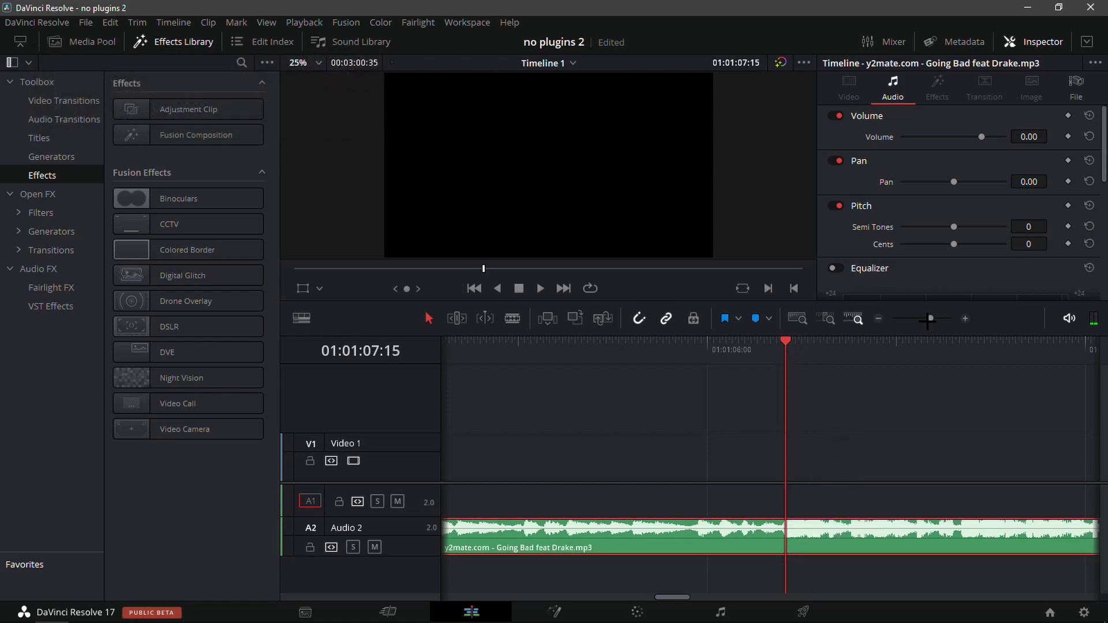
click(879, 319)
key(m)
Step: Trim the start of the song to 01:01:01:45, just before its marker, and return the playhead to the timeline start
drag(892, 318, 912, 318)
mouse_move(604, 349)
mouse_down()
mouse_move(592, 416)
mouse_move(614, 453)
mouse_move(579, 497)
mouse_move(605, 501)
mouse_up()
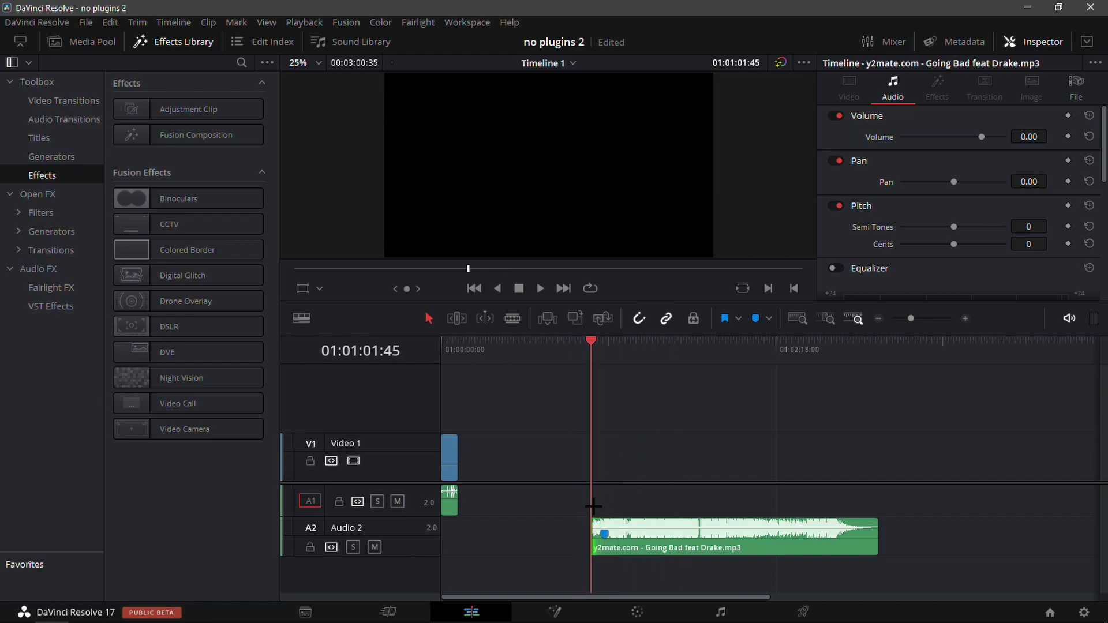
key(Home)
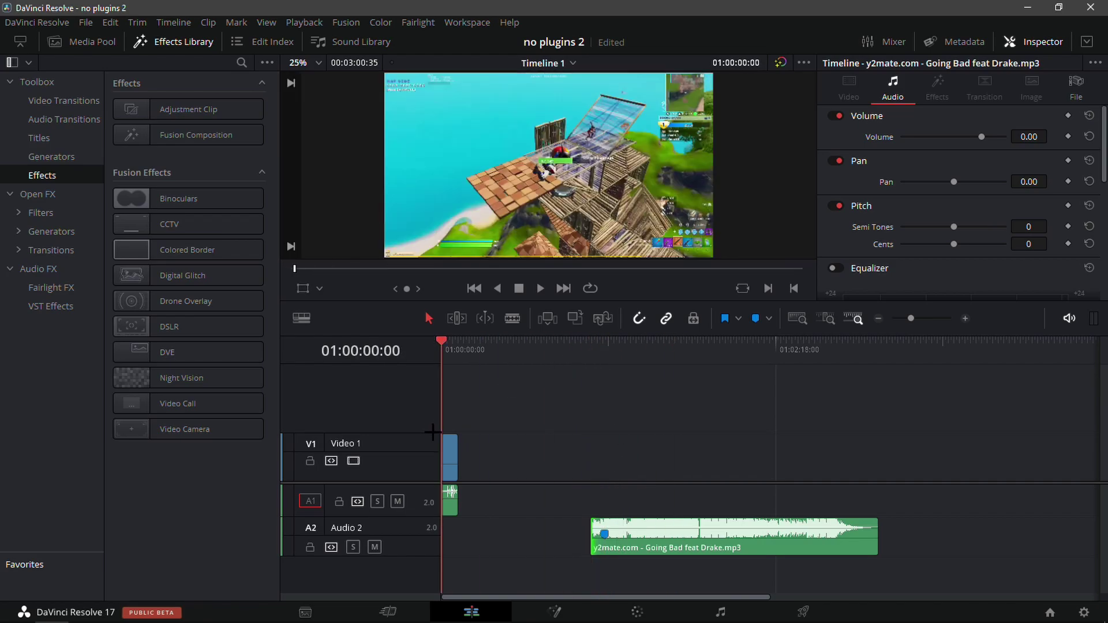
Step: Find the shot in the gameplay clip at 01:00:05:32 and add a marker to the clip there
click(967, 319)
drag(474, 358, 495, 359)
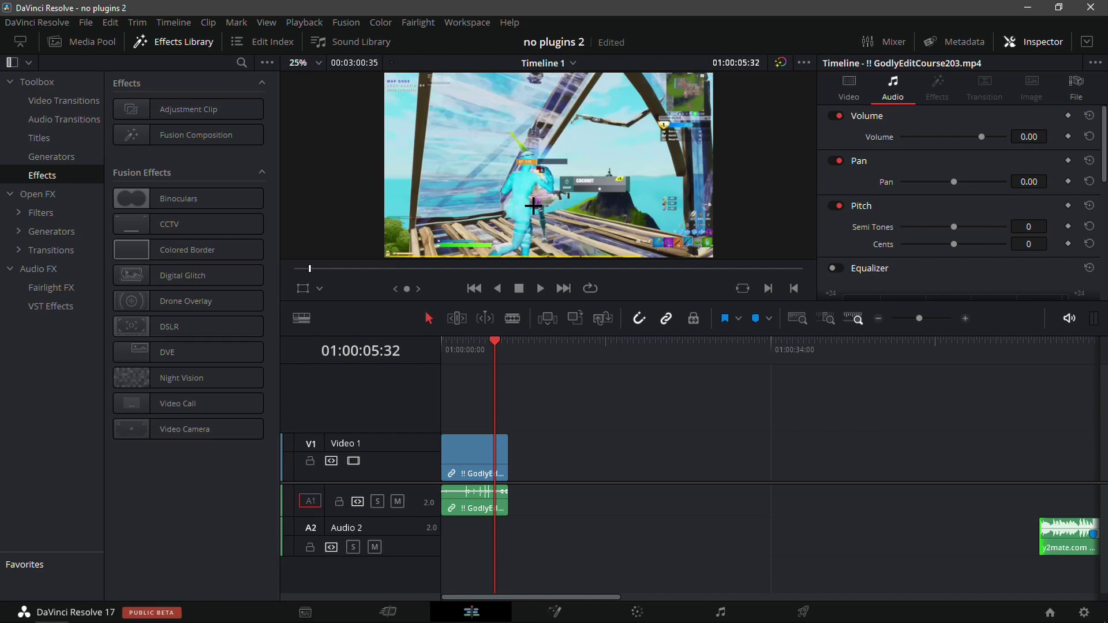
click(489, 463)
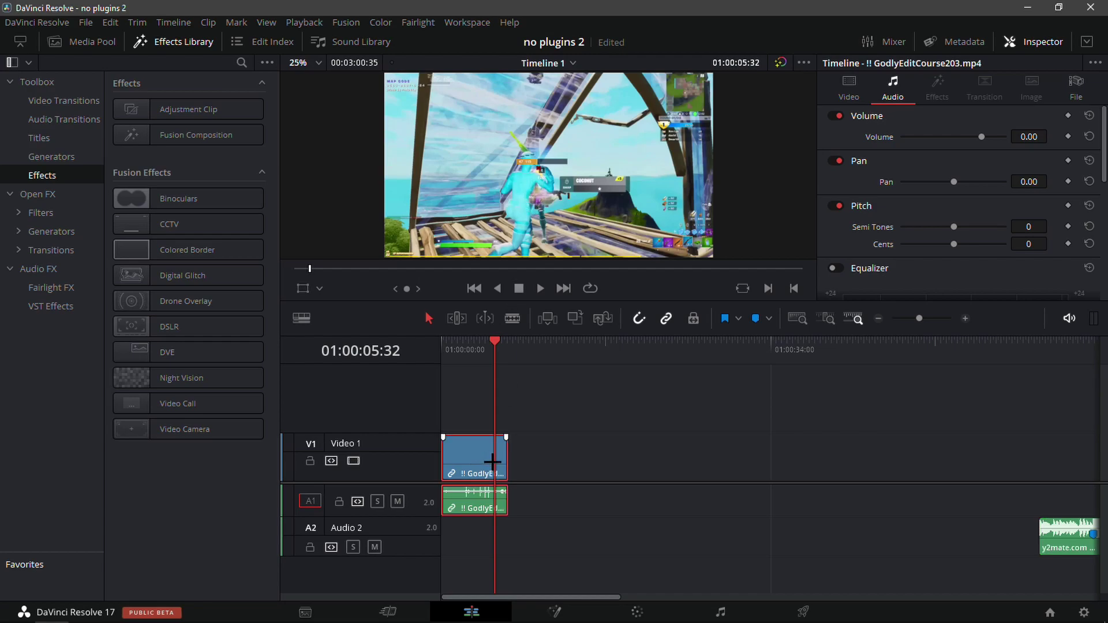
key(m)
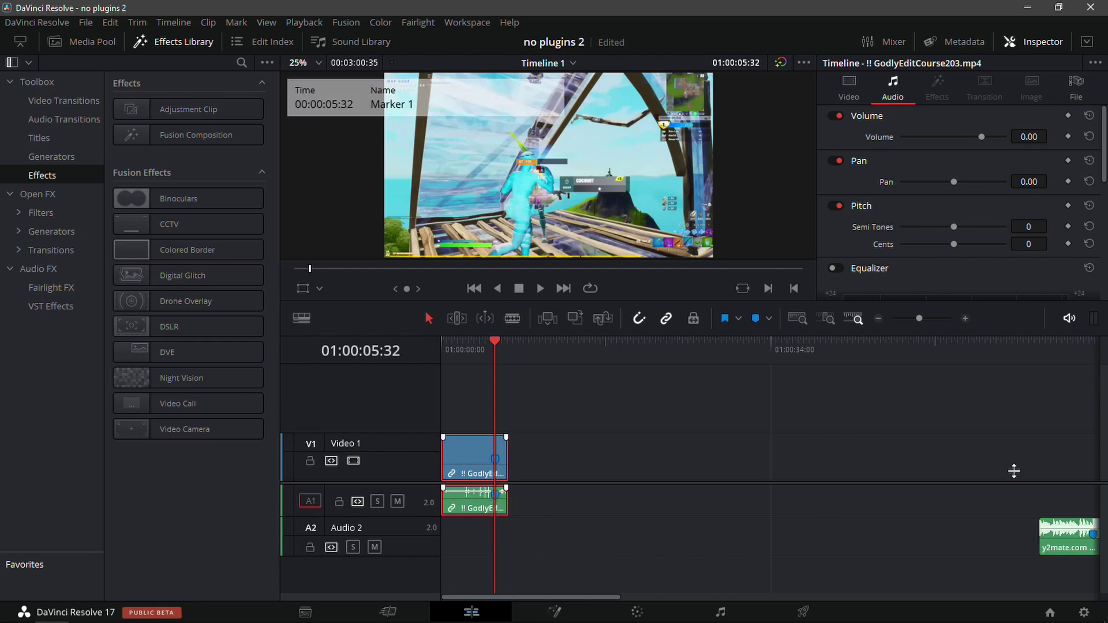
Step: Move the trimmed song to the timeline start so its marker lines up with the gameplay clip's marker
mouse_move(1065, 538)
mouse_down()
mouse_move(444, 537)
mouse_move(483, 529)
mouse_up()
drag(558, 529, 443, 537)
Step: Play the section leading up to the aligned markers to check the sync, and put the playhead back on the marker at 01:00:05:32
click(965, 318)
drag(526, 349, 520, 352)
key(space)
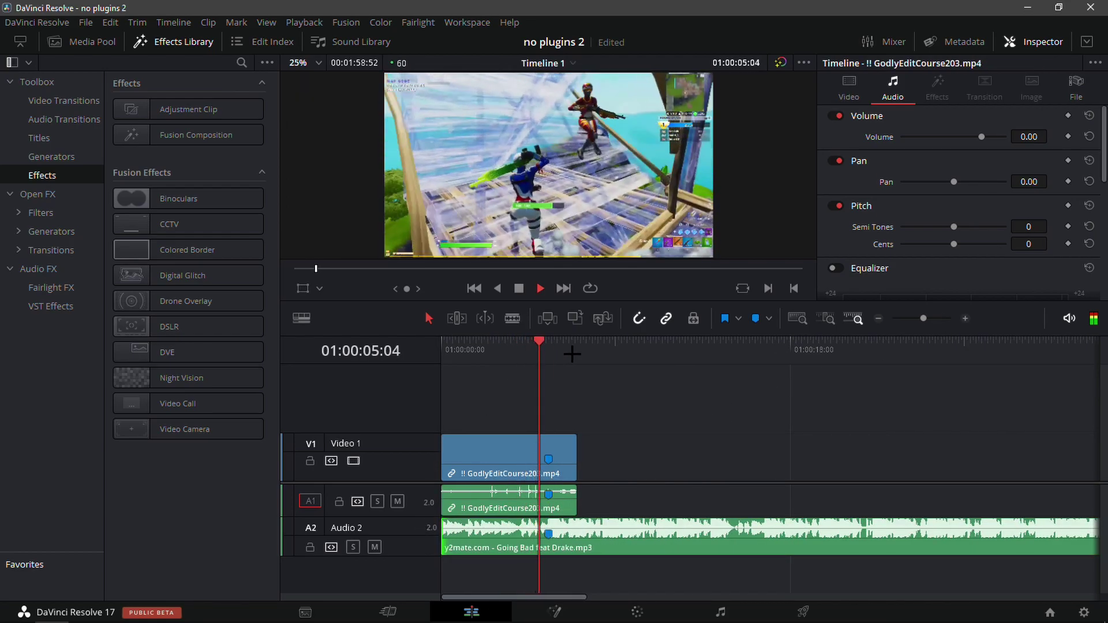
click(548, 350)
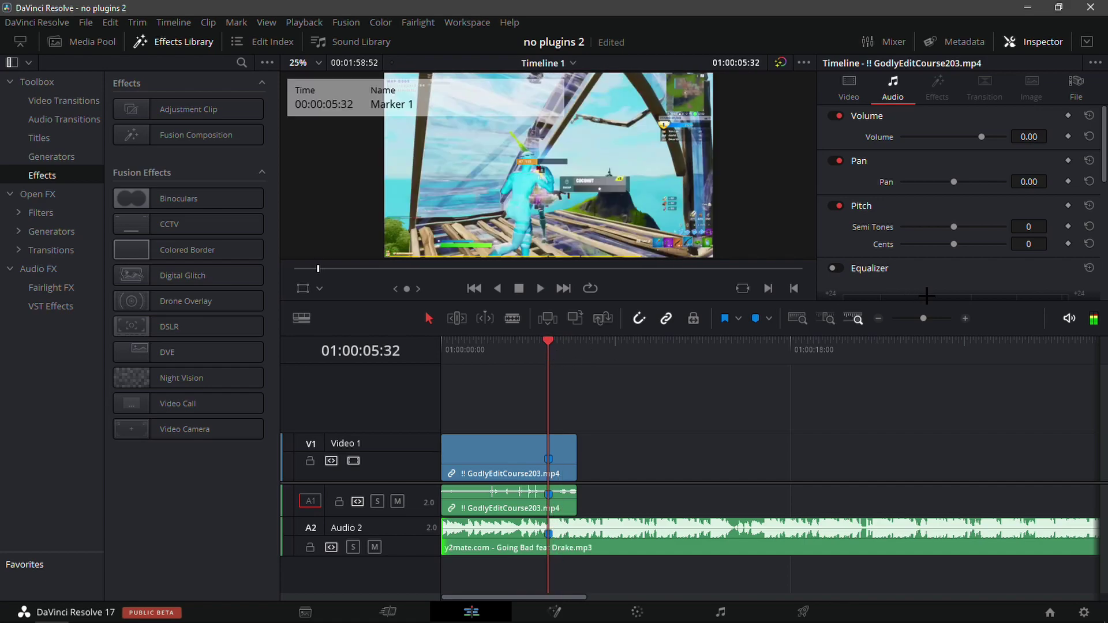
Step: Unlink the gameplay clip's video from its audio
click(965, 318)
click(580, 467)
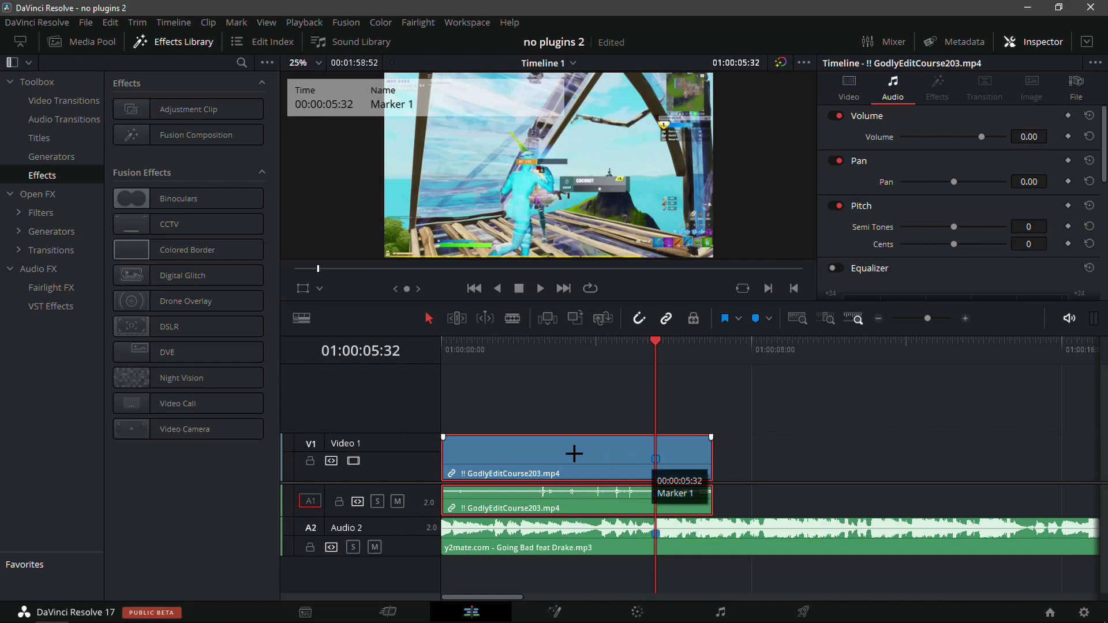
right_click(574, 459)
click(612, 475)
click(772, 470)
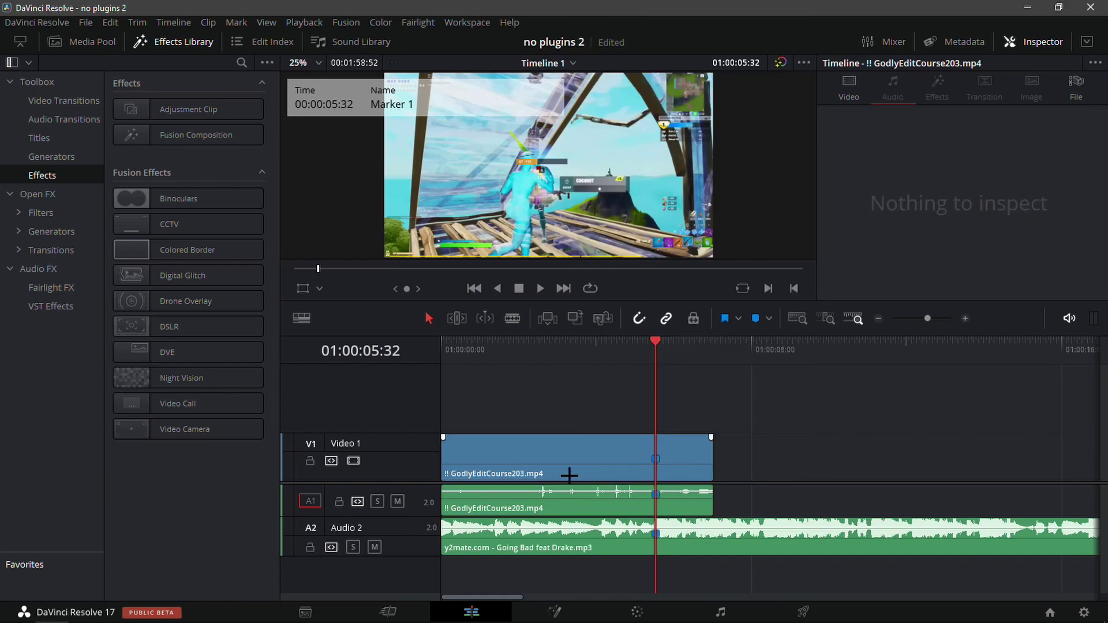
Step: Show the retime controls on the gameplay video clip and add a speed point at the marker, 01:00:05:32
click(596, 478)
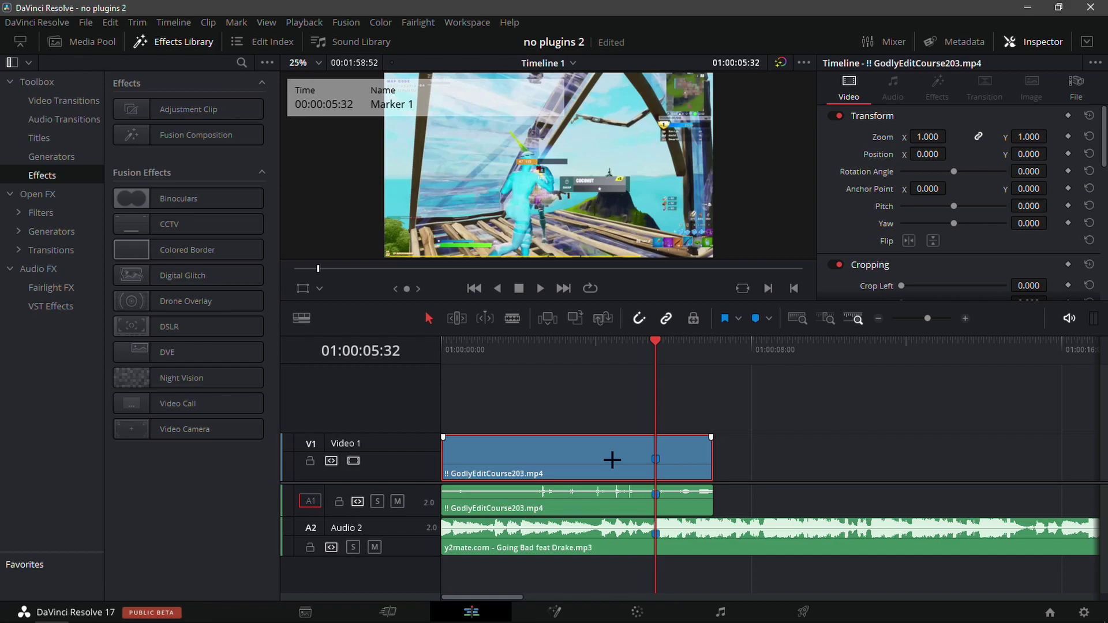
key(ctrl+r)
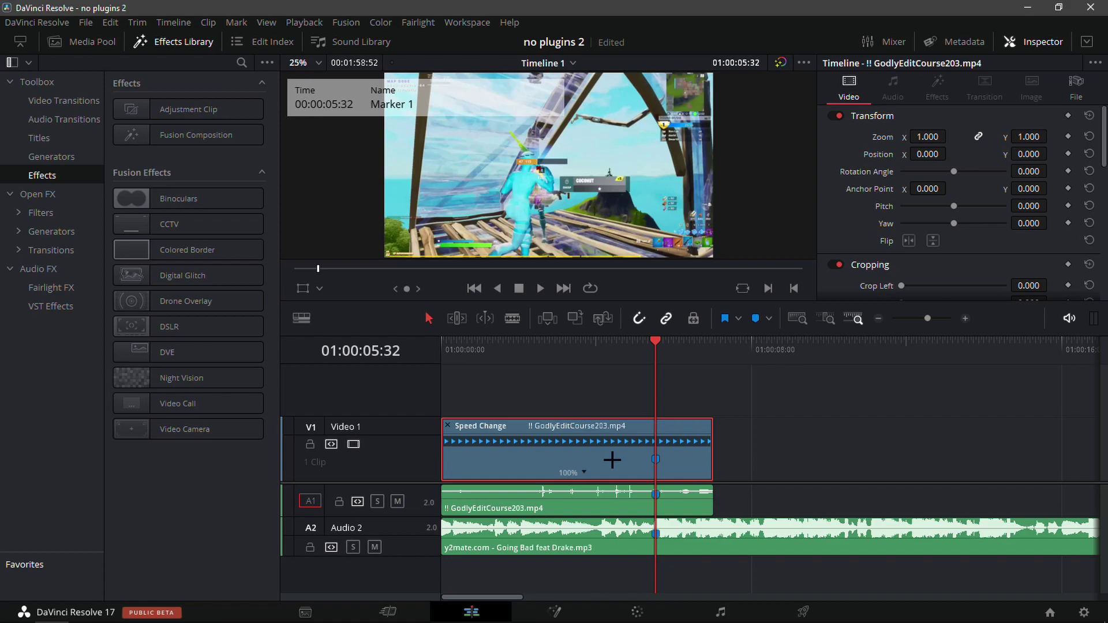
click(584, 472)
click(564, 475)
click(583, 472)
click(605, 471)
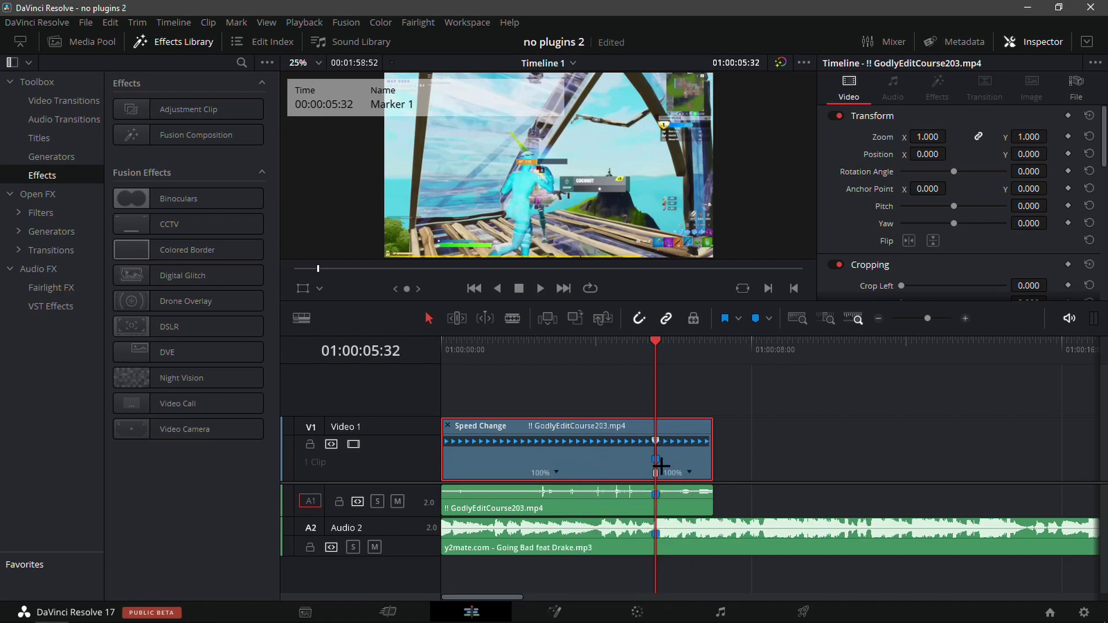
click(967, 316)
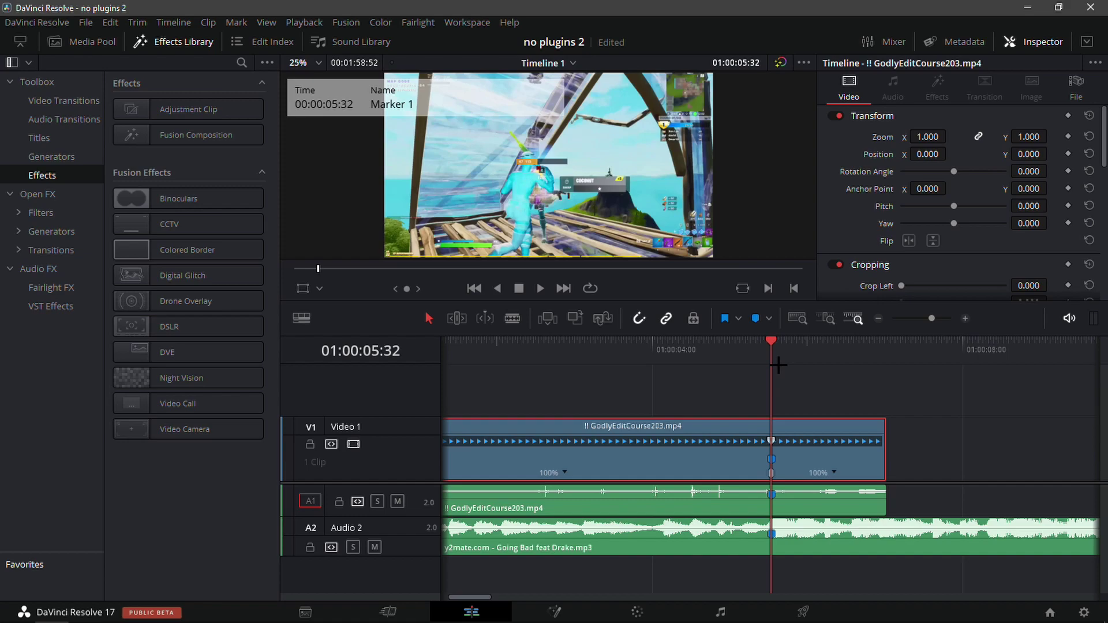
Step: Add a speed point to the gameplay video clip 30 frames before the marker, at 01:00:05:02
key(j)
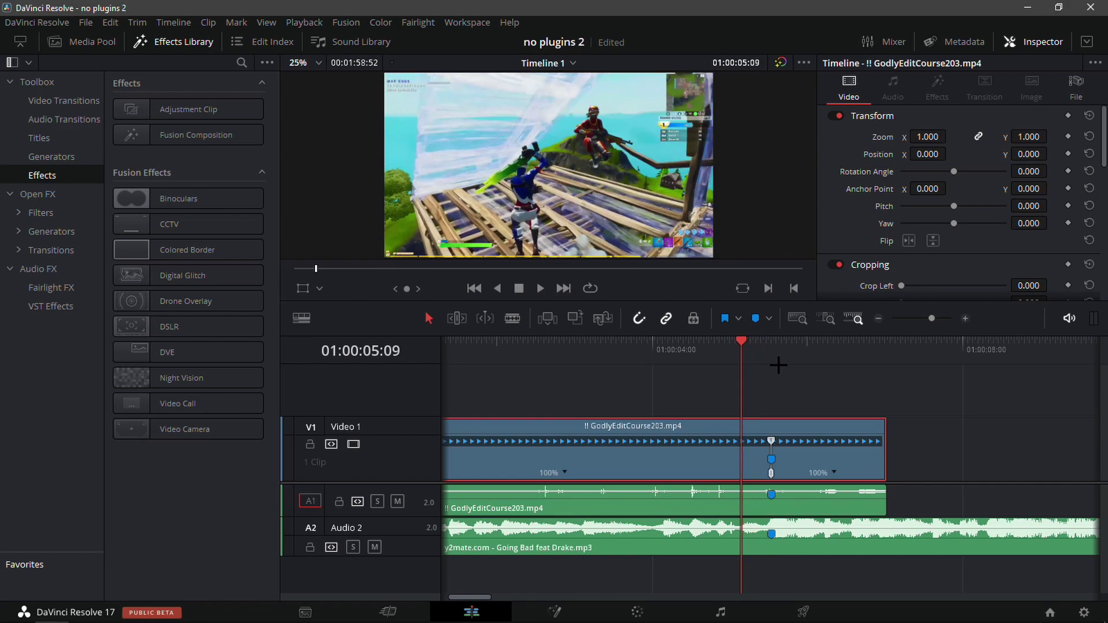
key(Left)
key(Left)
key(Left)
key(Left)
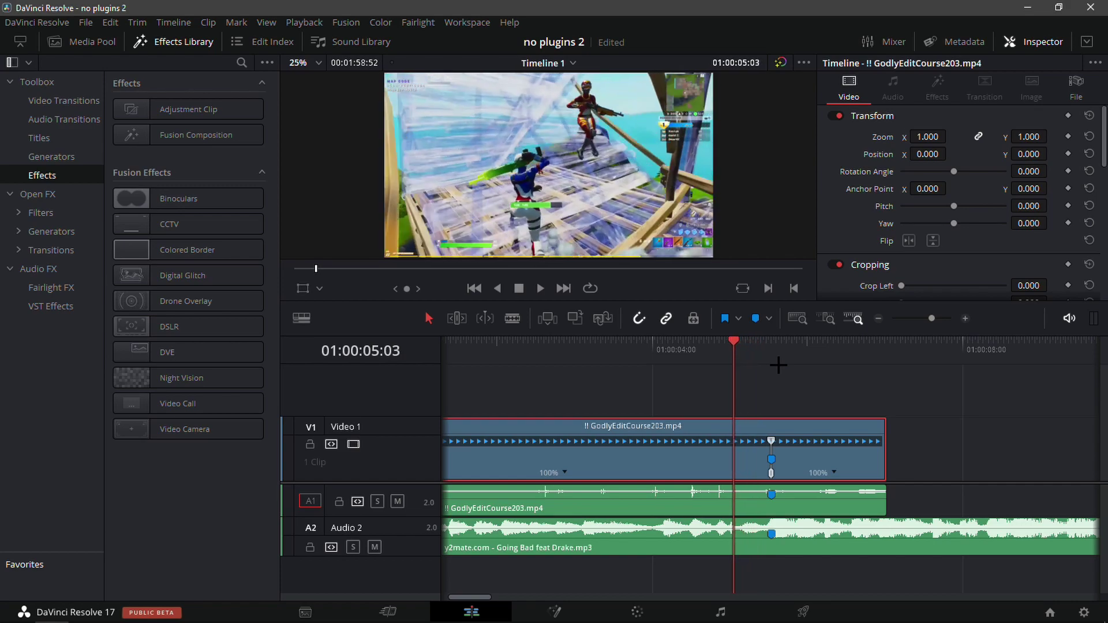
right_click(838, 473)
click(857, 477)
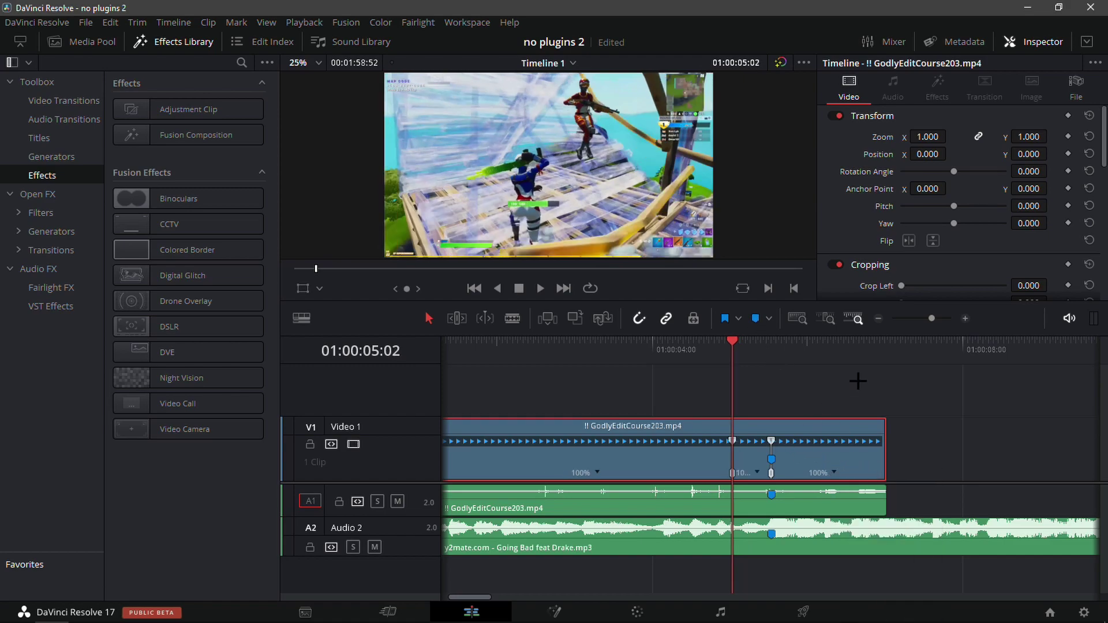
Step: Add another speed point midway between the first speed point and the marker, at 01:00:05:17
click(965, 318)
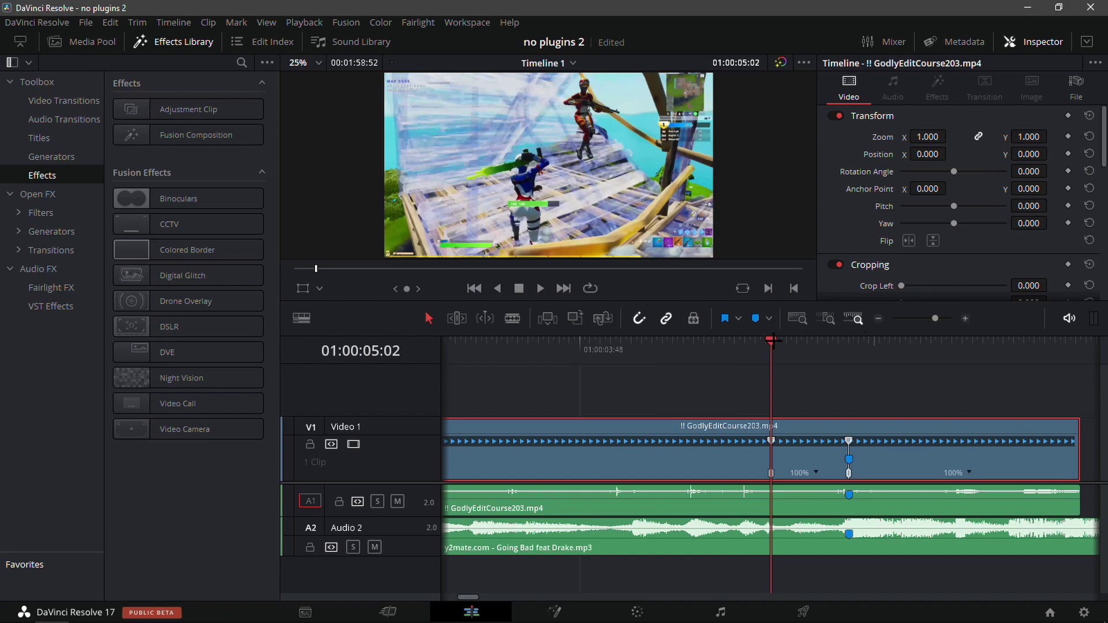
key(Right)
key(Right)
key(Right)
key(Right)
key(Right)
key(Right)
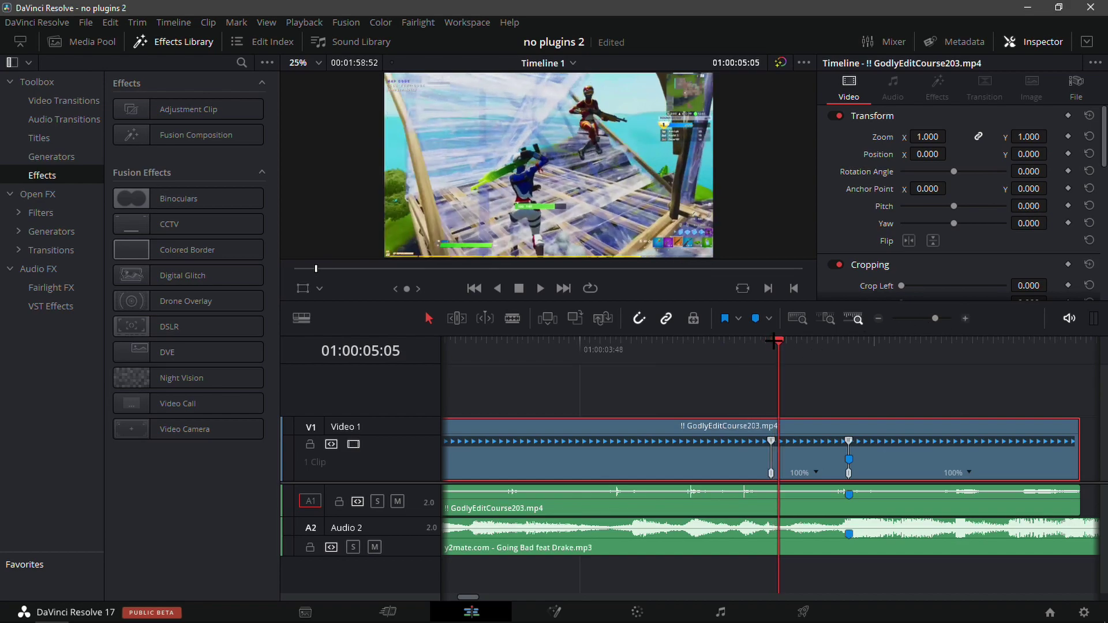
key(Right)
key(Right)
key(Right)
key(Right)
key(Right)
key(Right)
key(Right)
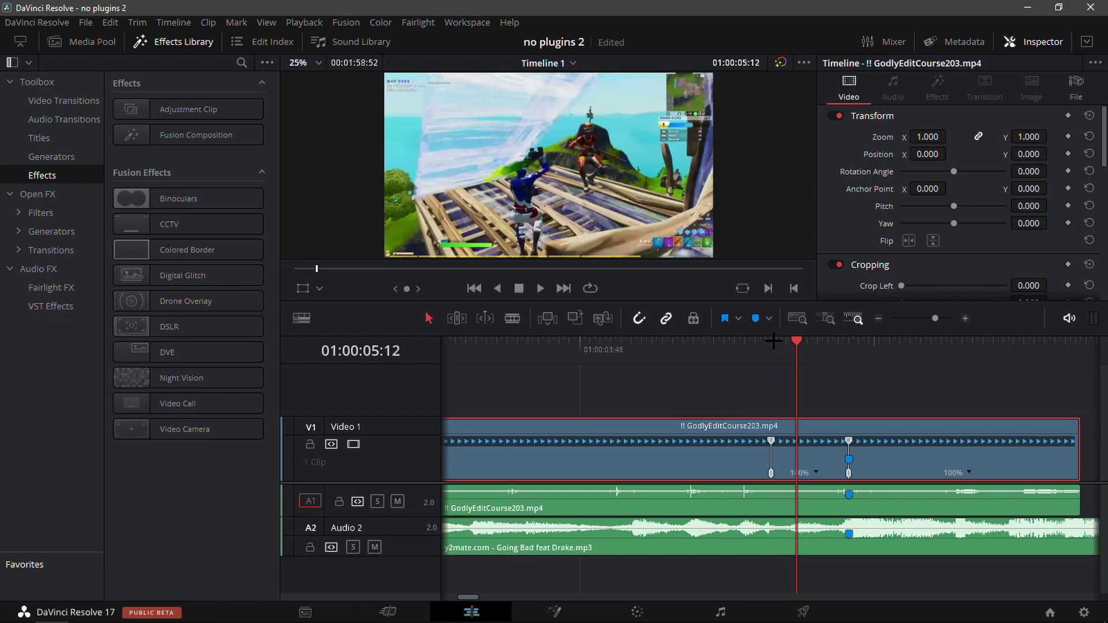
key(Right)
key(Right)
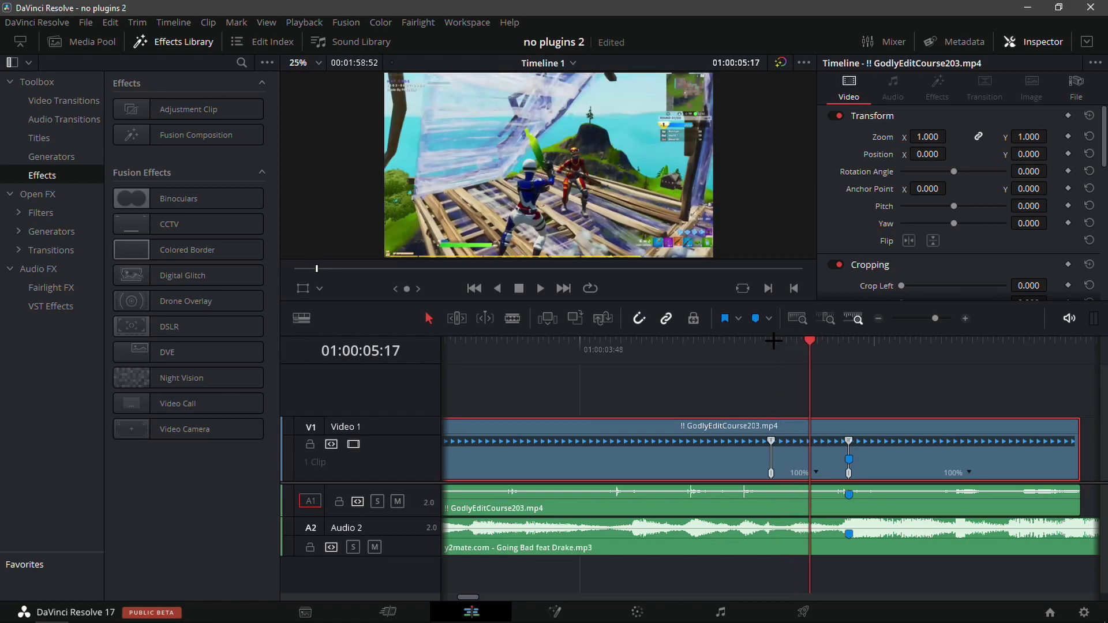
right_click(816, 472)
click(837, 471)
Step: Set the clip segment between the speed points at 01:00:05:02 and 01:00:05:17 to 50% speed
drag(818, 354, 795, 474)
click(796, 473)
click(781, 474)
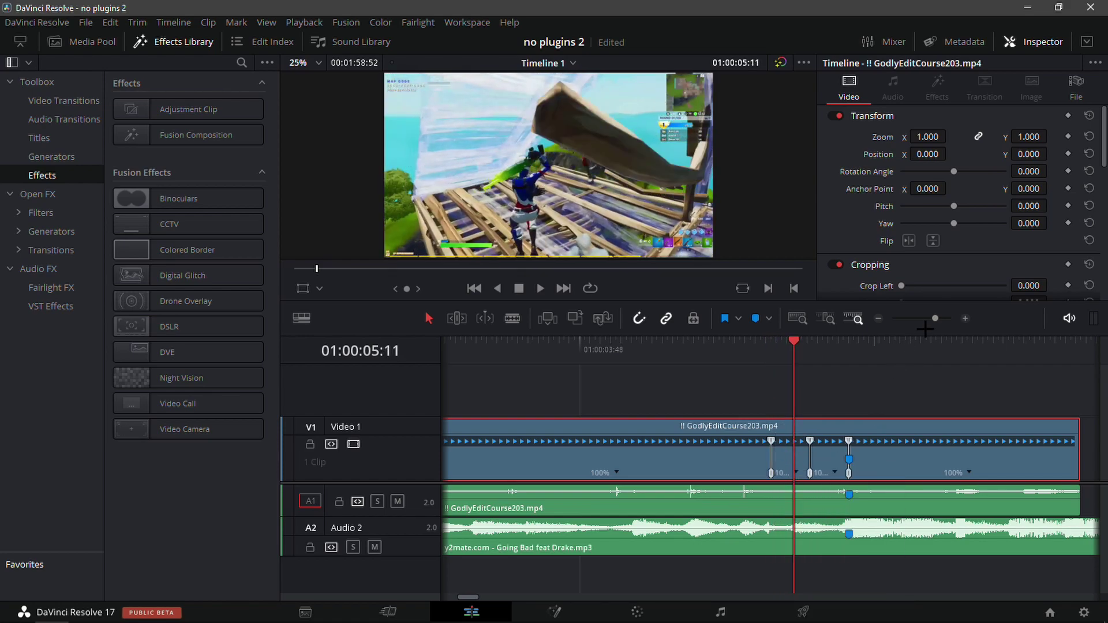
click(963, 319)
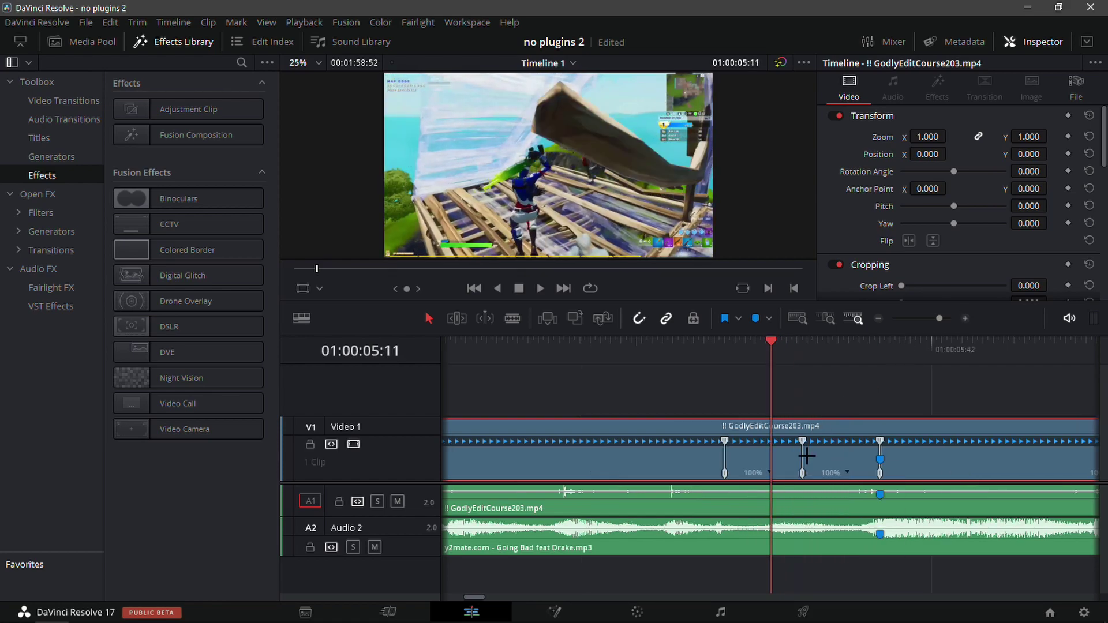
right_click(769, 476)
click(770, 475)
right_click(772, 477)
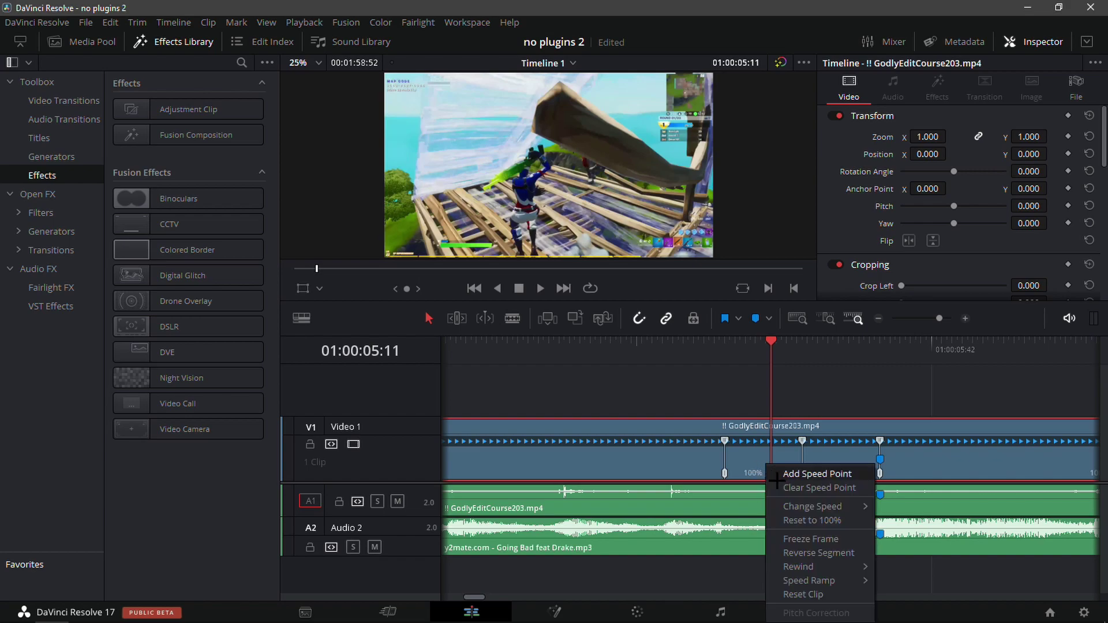
mouse_move(814, 506)
click(913, 502)
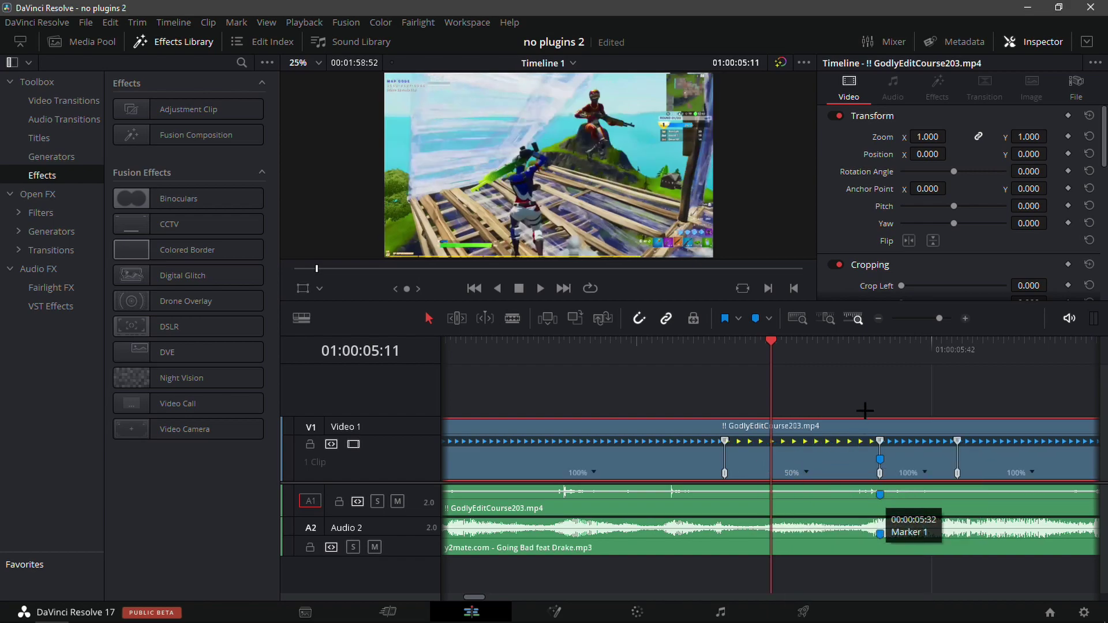
Step: Set the speed of the short segment that follows the 50% section to 400%
drag(885, 360, 915, 460)
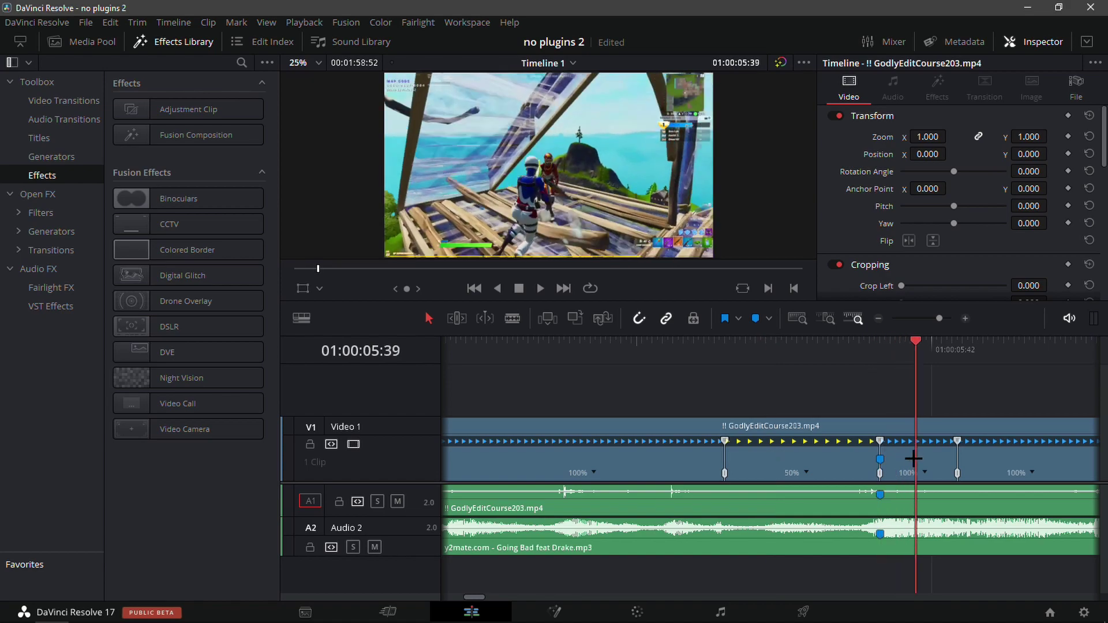
click(919, 473)
click(924, 474)
click(903, 474)
click(926, 474)
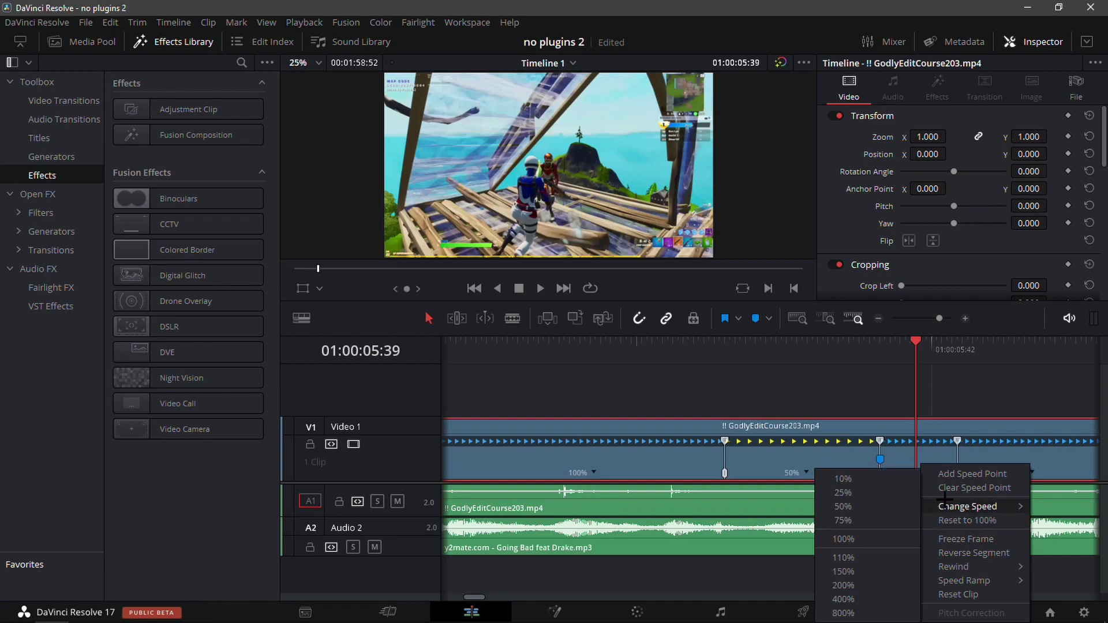
mouse_move(958, 506)
click(859, 597)
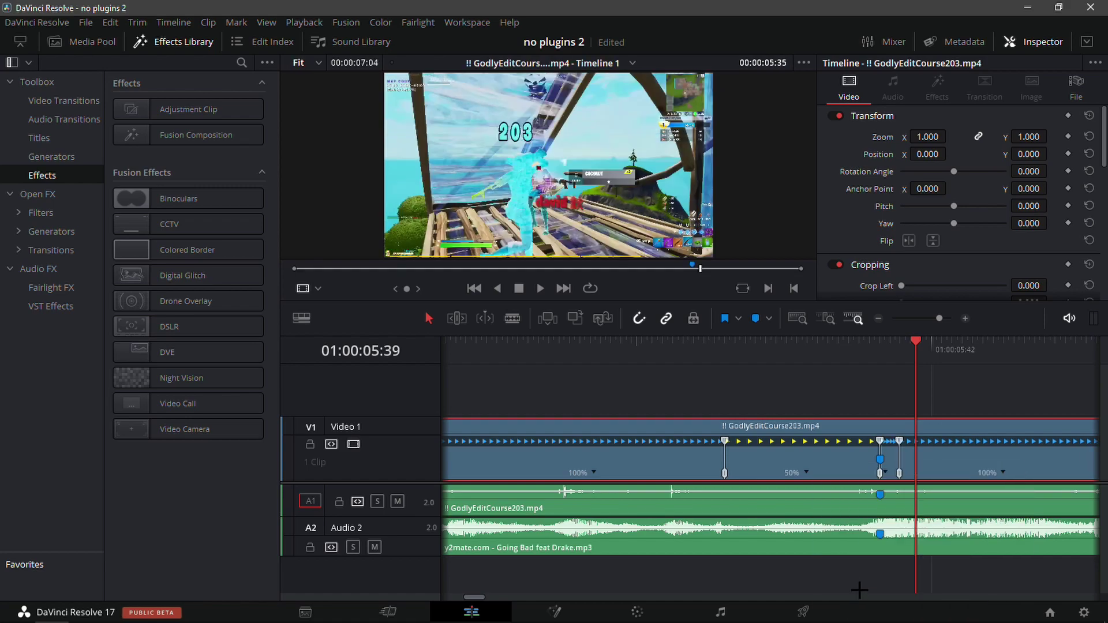
Step: Shift the speed point between the 50% and 400% segments earlier so the fast segment ends on the marker at 01:00:05:32
click(883, 357)
click(967, 320)
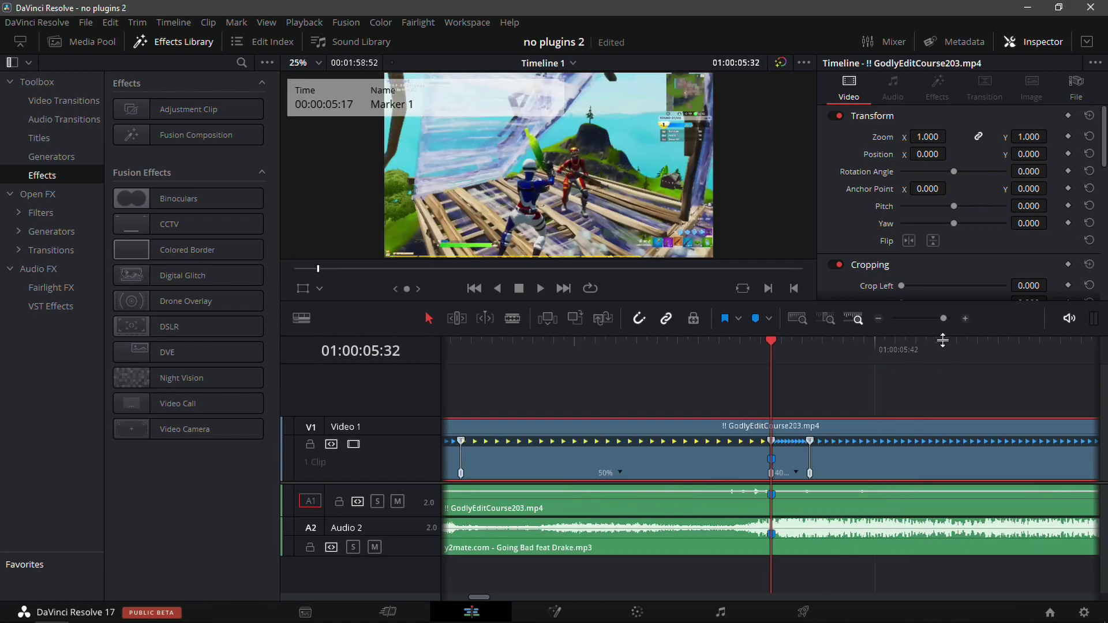
drag(768, 477, 725, 479)
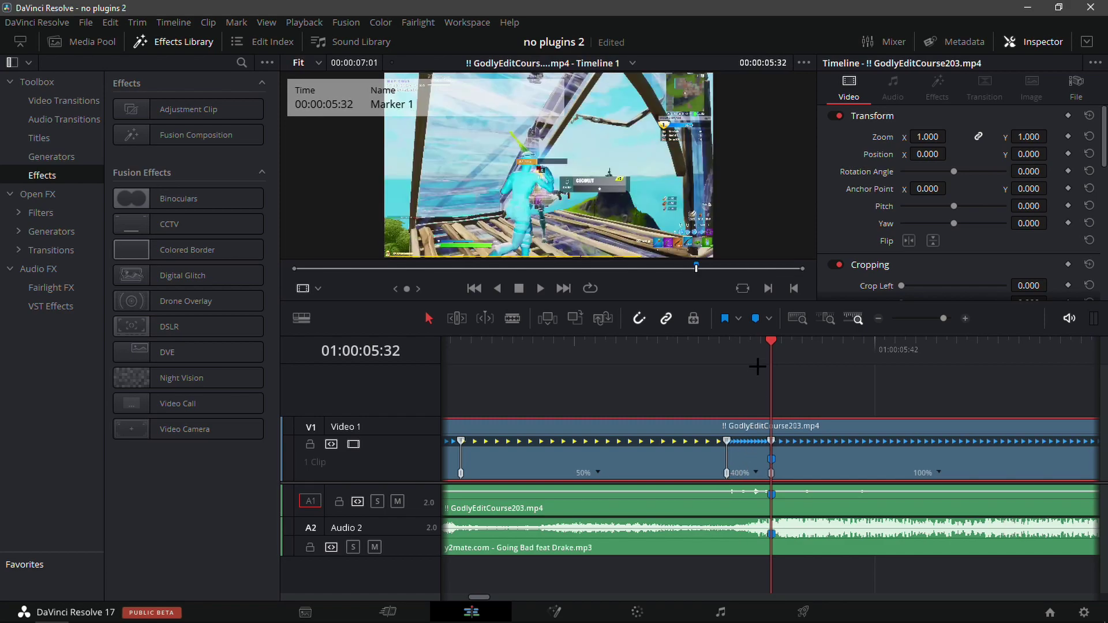
Step: Set the segment after the marker to 50% speed
click(941, 472)
mouse_move(961, 508)
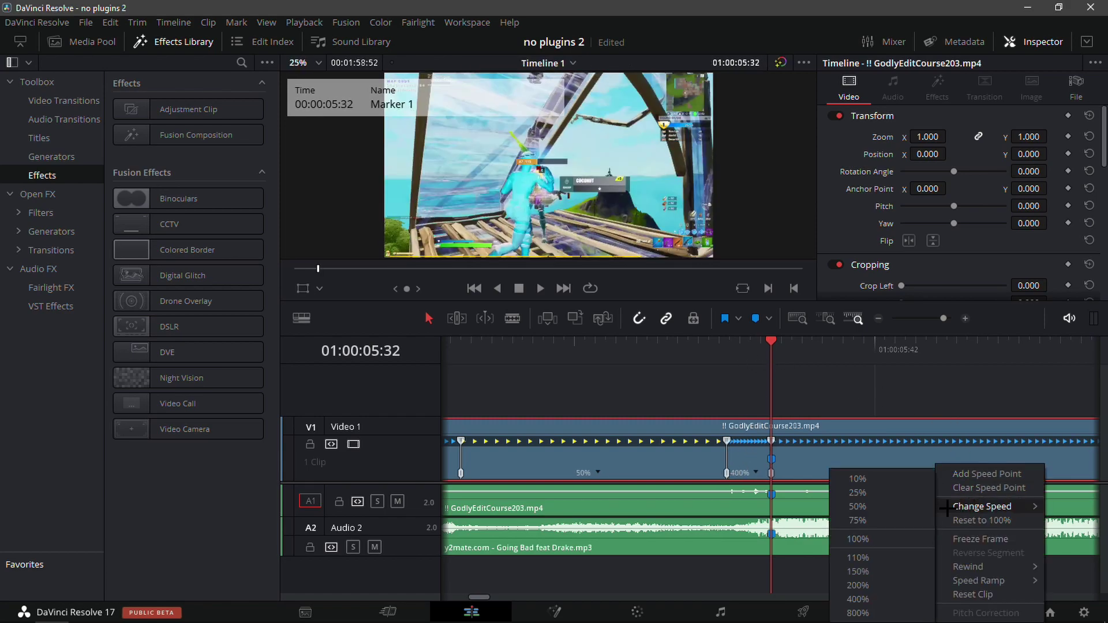
click(921, 509)
Step: Play the retimed section from before the first speed point past the marker to check the velocity effect
click(879, 318)
click(548, 349)
key(space)
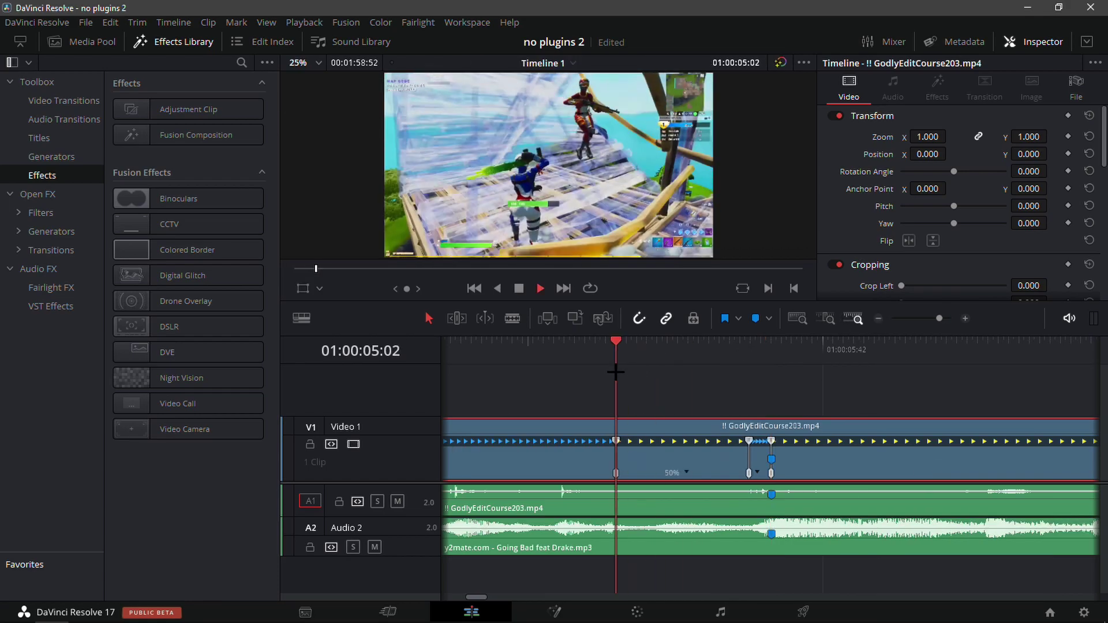
key(space)
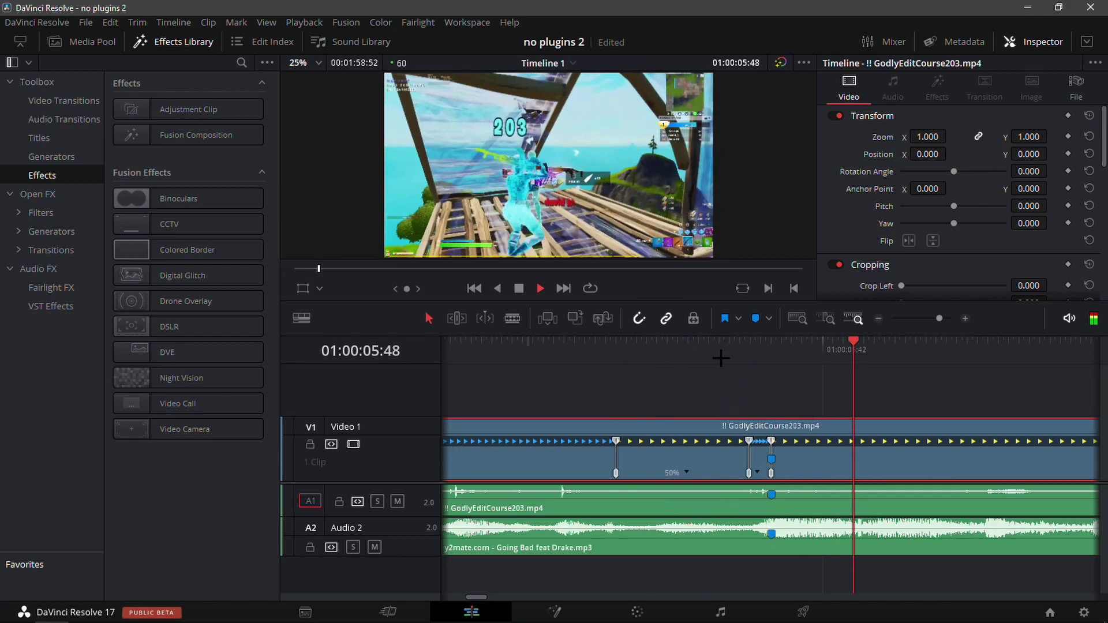
Step: Put the playhead on the marker and advance it one second, to 01:00:06:32
click(879, 318)
drag(782, 347, 653, 403)
click(716, 392)
click(729, 451)
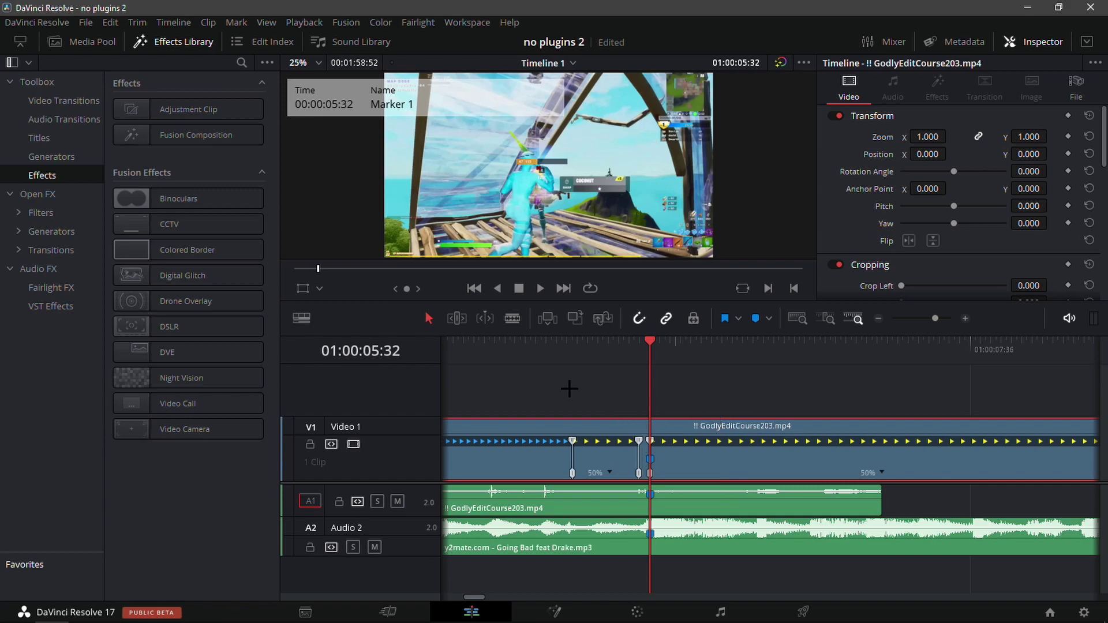
click(618, 373)
click(659, 363)
key(shift+Right)
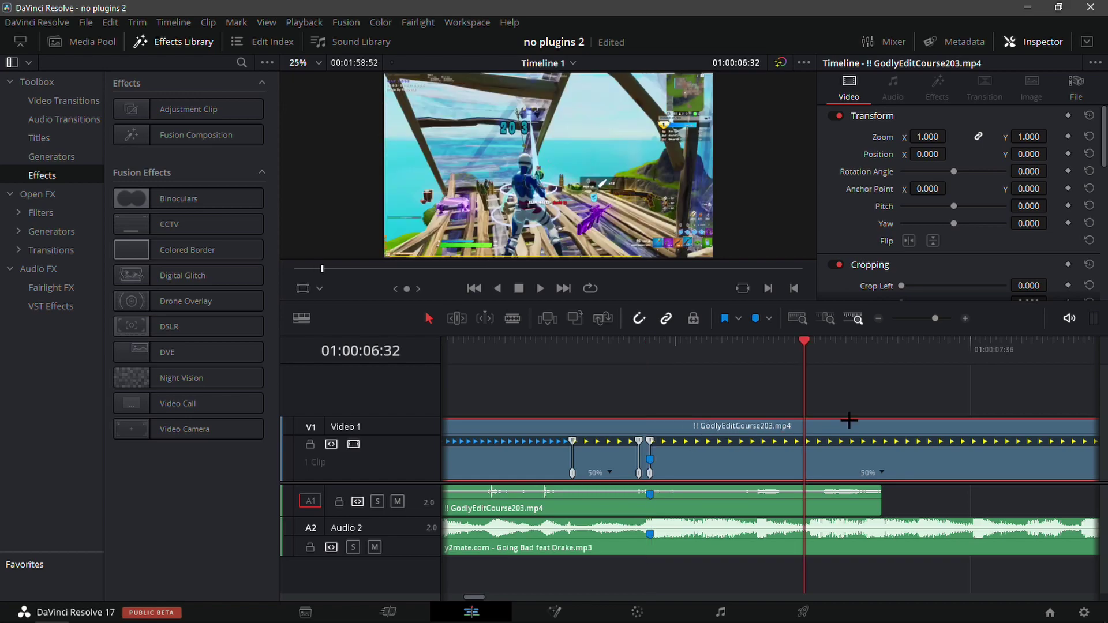
Step: Split the gameplay clip's video and audio at 01:00:06:32, one second after the marker
drag(833, 391, 812, 507)
click(777, 497)
key(Right)
key(Right)
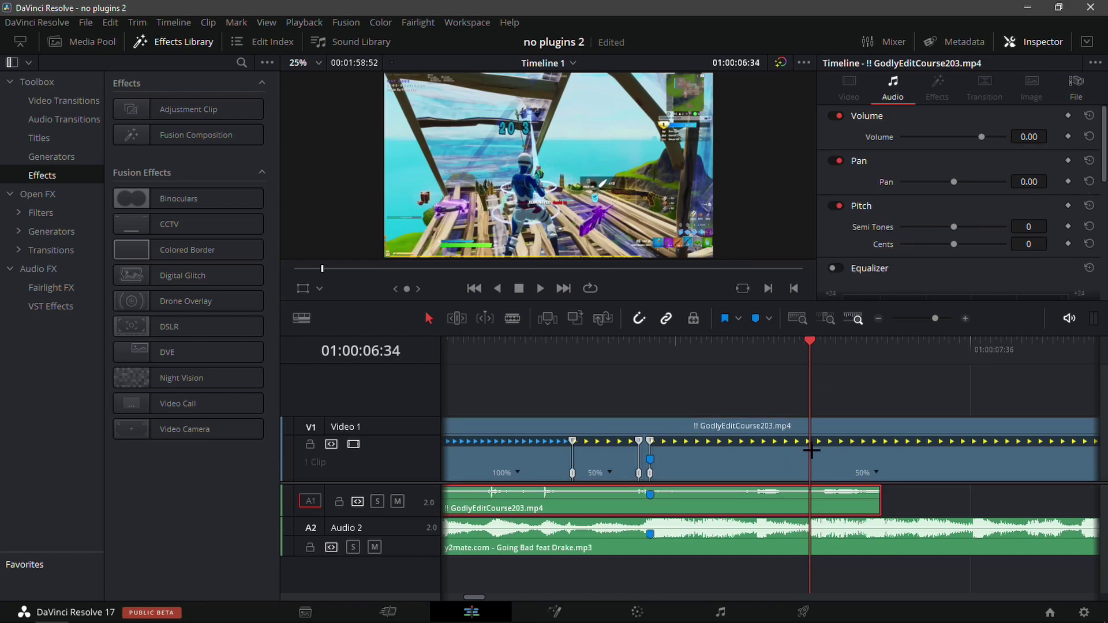
mouse_move(681, 355)
mouse_down()
mouse_move(663, 399)
mouse_move(641, 396)
mouse_up()
key(shift+Right)
click(790, 456)
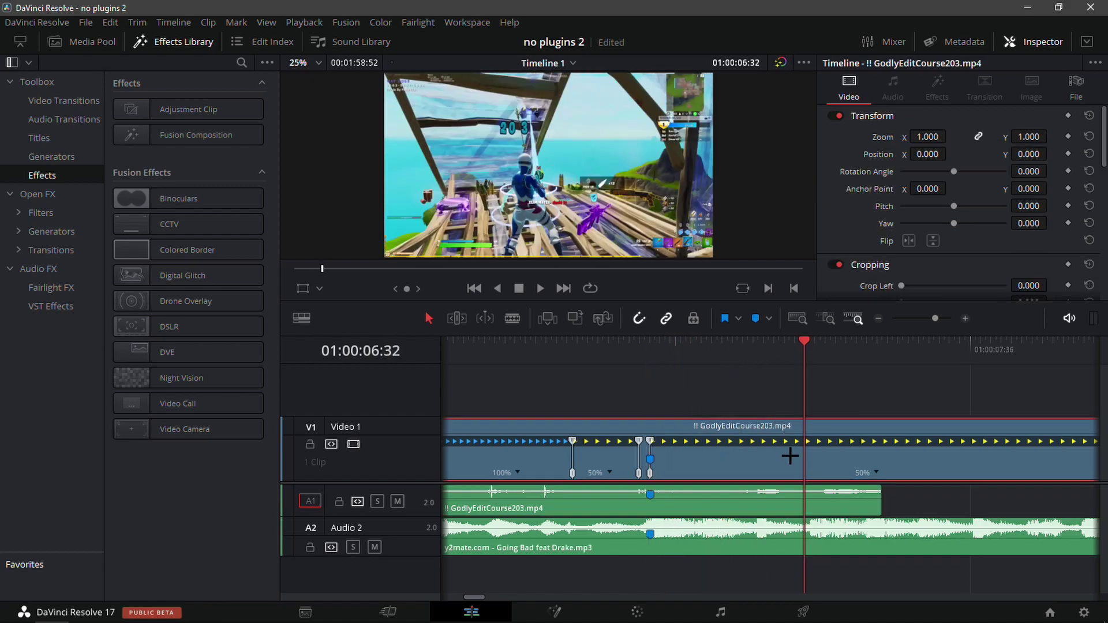
click(512, 318)
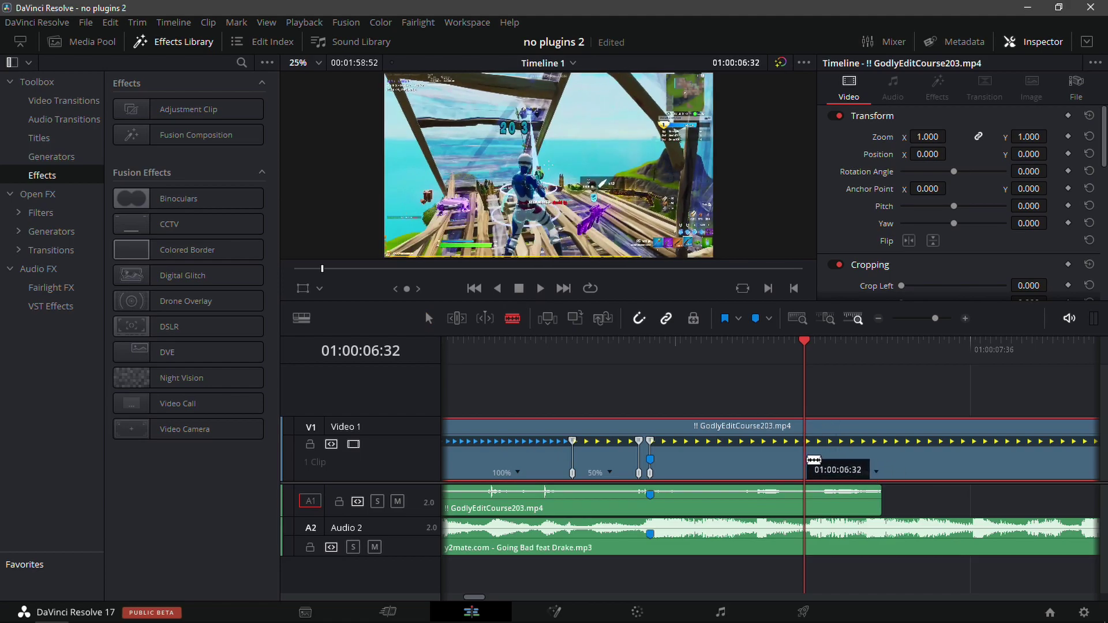
click(805, 461)
Step: Delete the gameplay video and audio pieces after the cut at 01:00:06:32
click(428, 318)
click(858, 453)
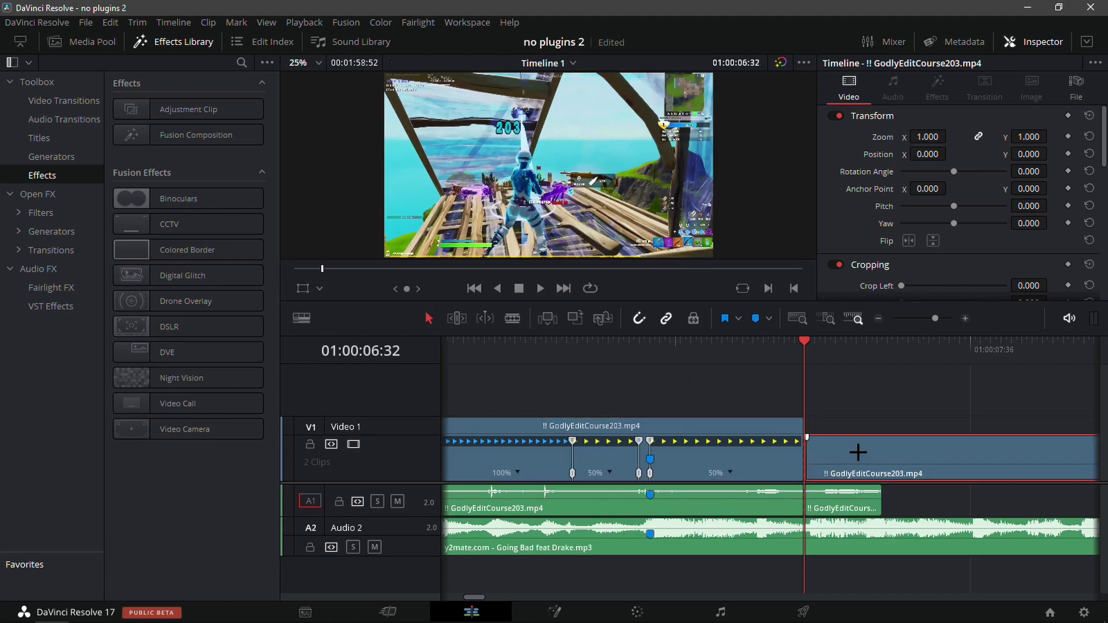
key(Delete)
click(816, 501)
key(Delete)
Step: Play the trimmed edit from just before the slow segment through the beat drop and return the playhead to 01:00:04:59
click(559, 346)
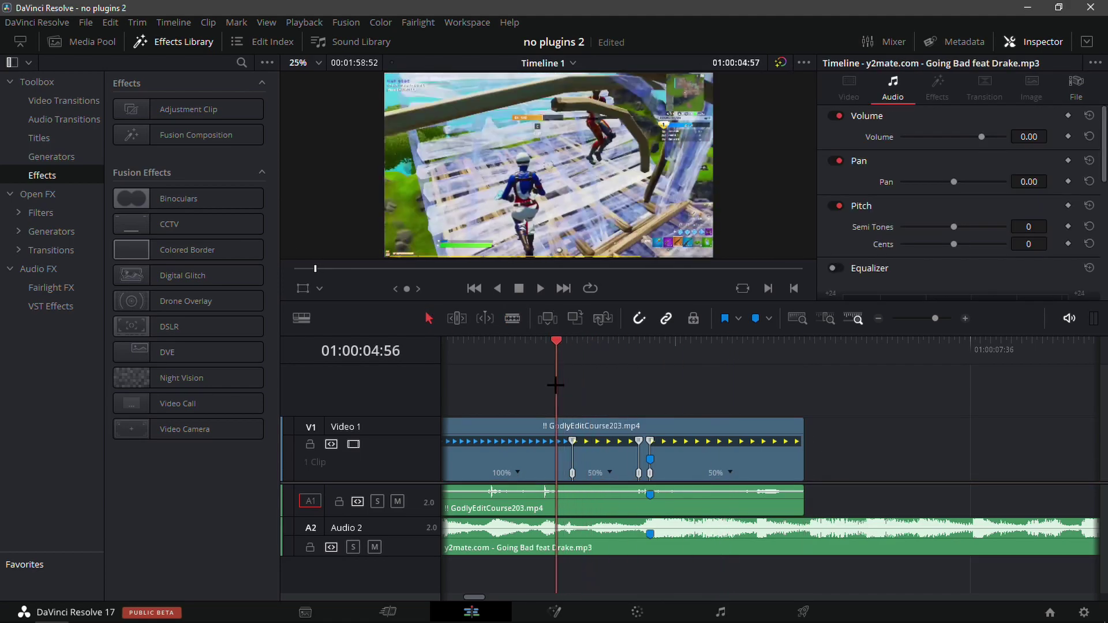
key(space)
drag(697, 362, 564, 433)
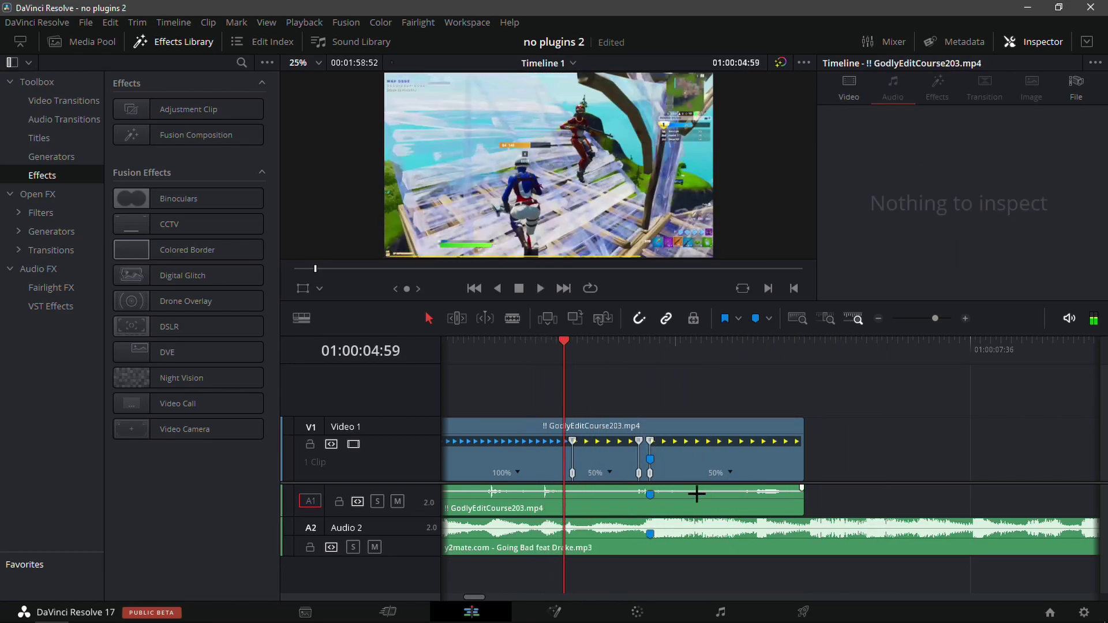
Step: Raise the gameplay audio clip's volume to 13.20 and play the section around the marker to check the sound level
click(698, 496)
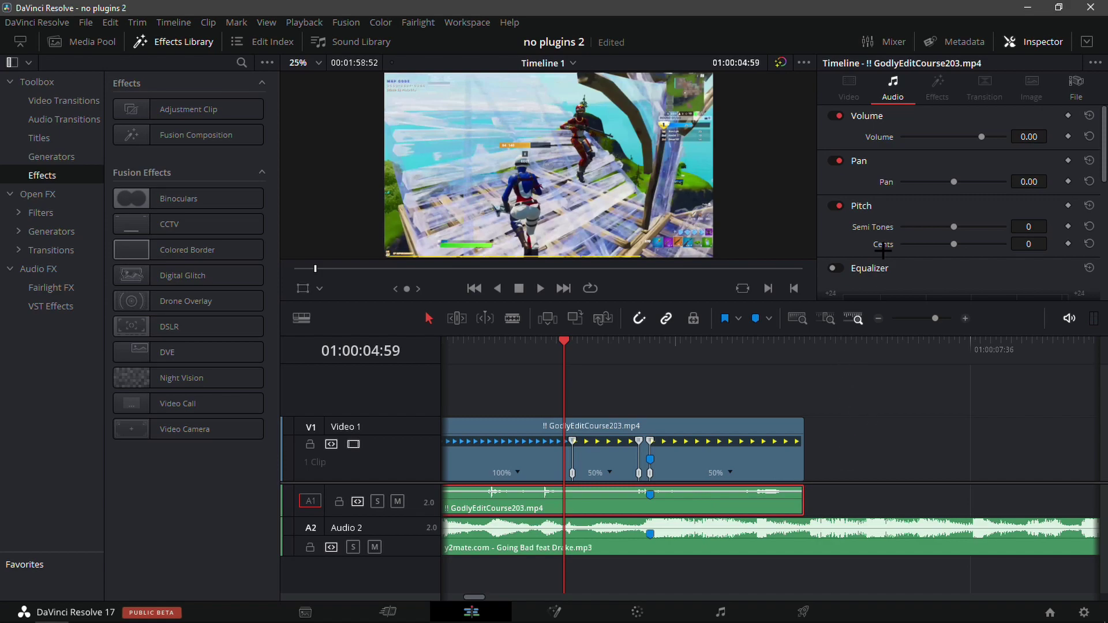
drag(1031, 137, 1047, 137)
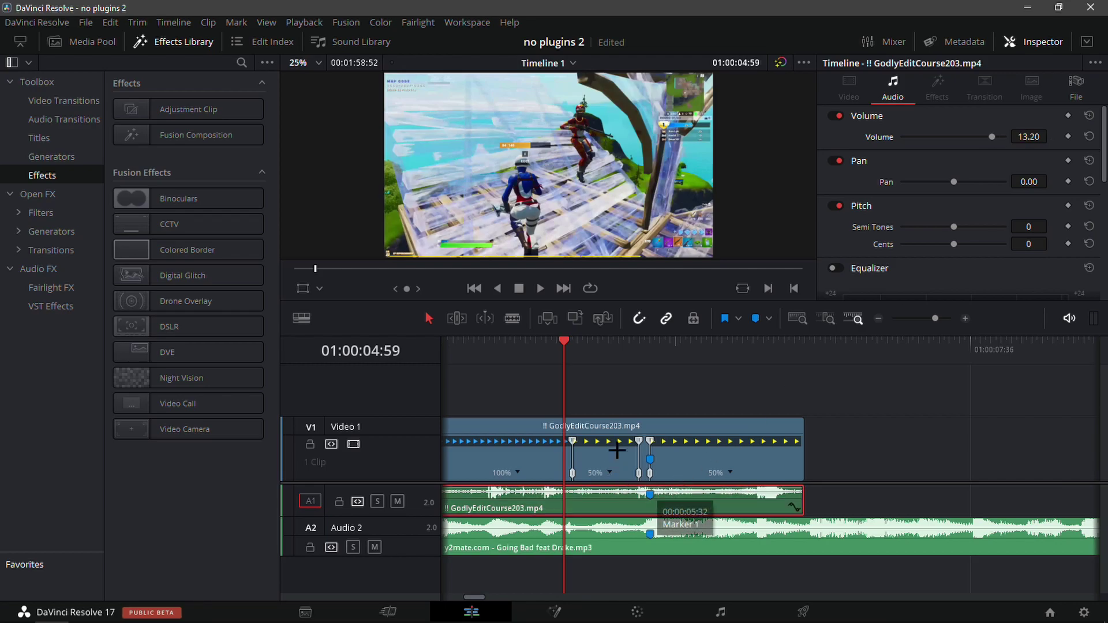
key(space)
drag(716, 346, 579, 357)
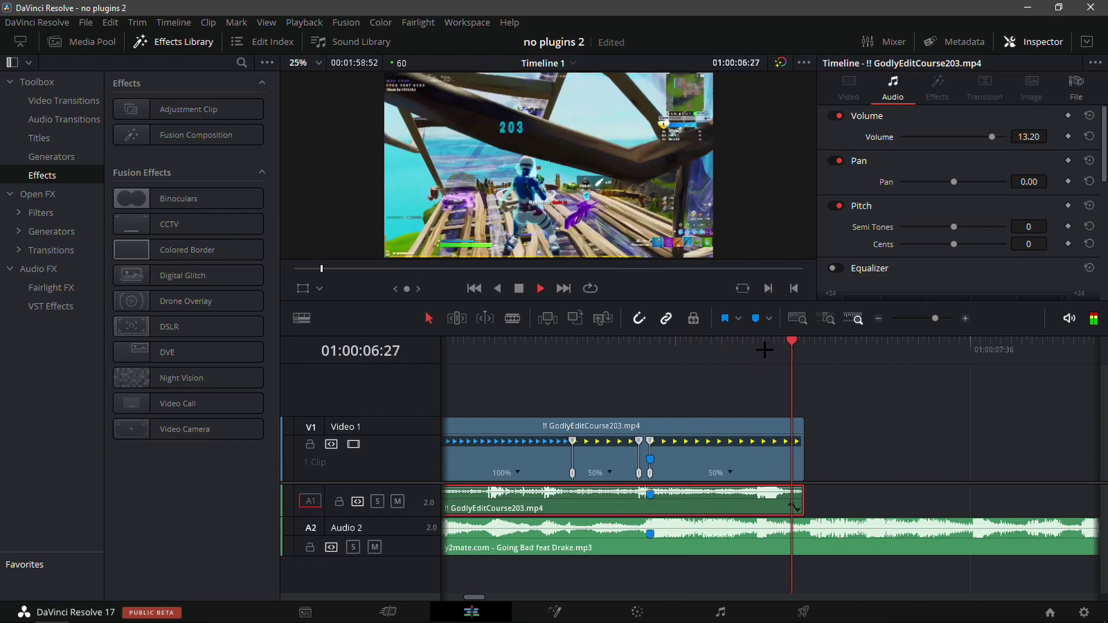
click(572, 384)
key(space)
Step: Place an adjustment clip on a new video track above the gameplay clip, starting at the marker, 01:00:05:32
drag(729, 356, 652, 359)
click(696, 398)
click(715, 464)
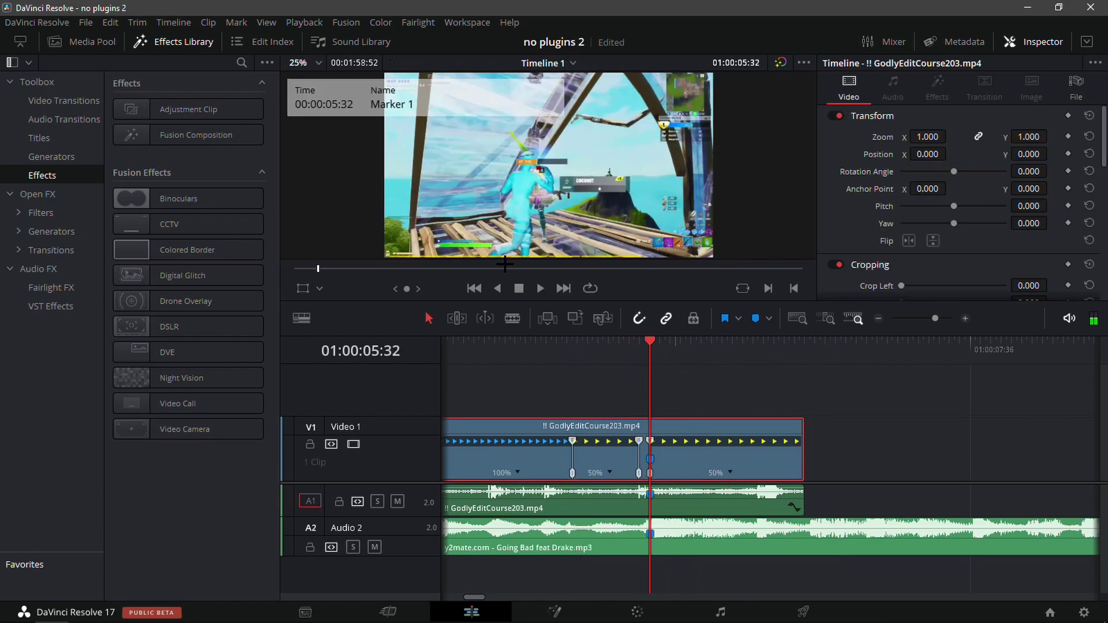
drag(231, 110, 716, 398)
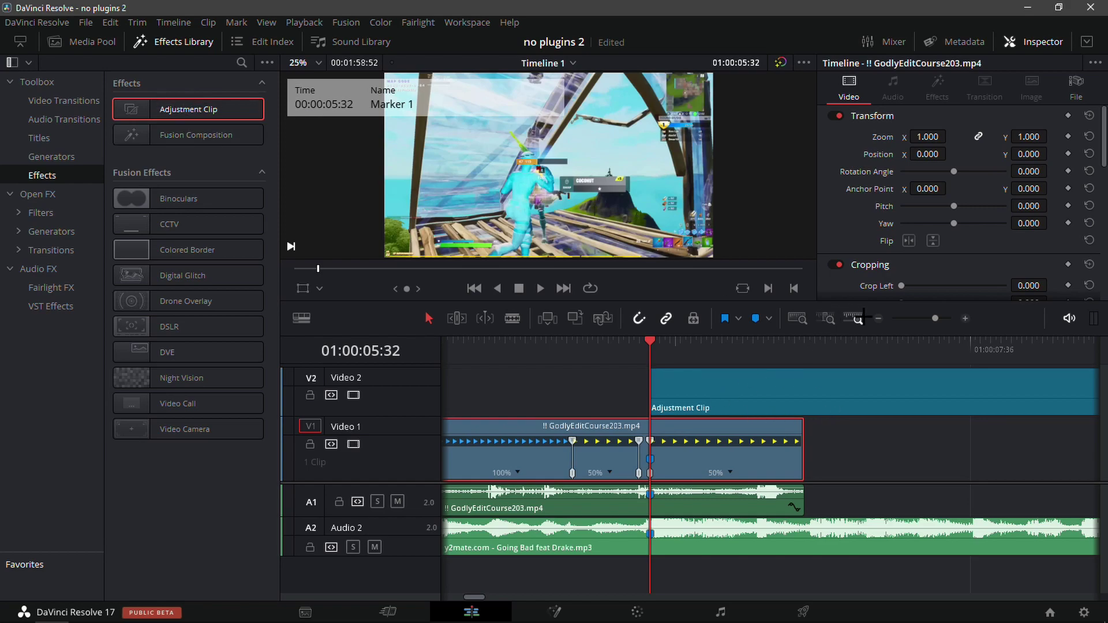
Step: Split the adjustment clip at 01:00:06:12 and delete the piece after the cut
click(685, 397)
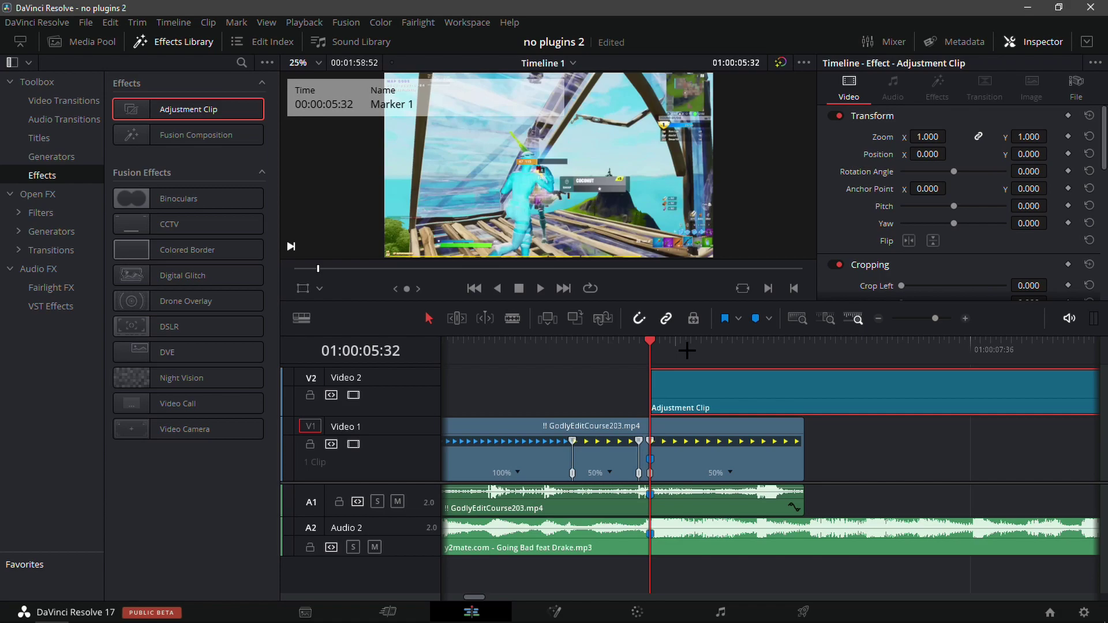
key(Down)
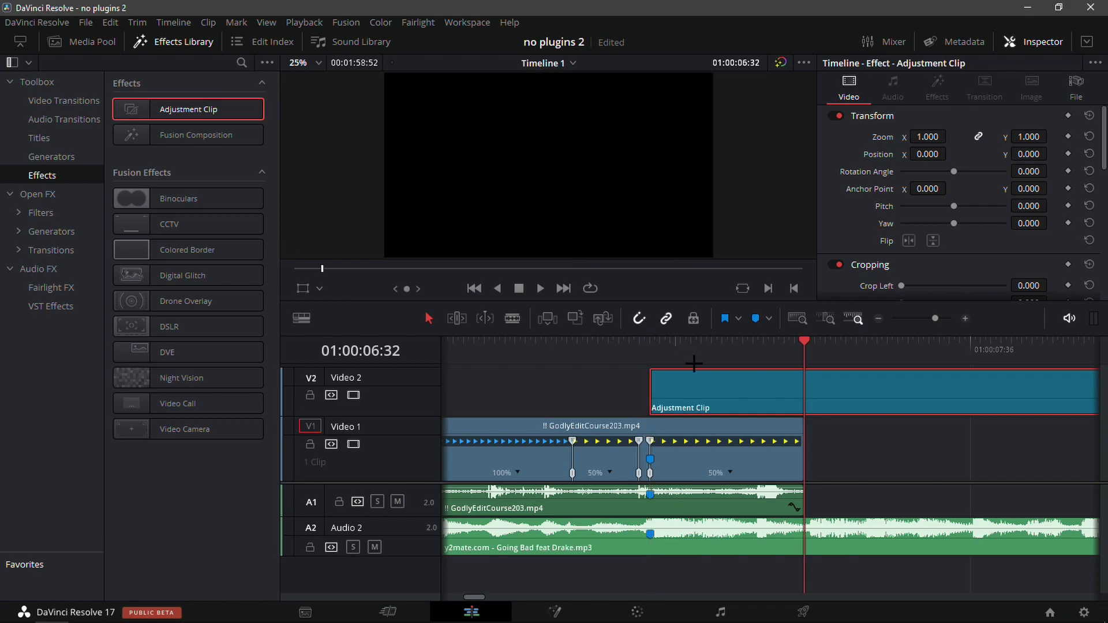
key(Left)
key(Left)
key(Left)
key(Left)
key(Left)
key(Left)
key(Left)
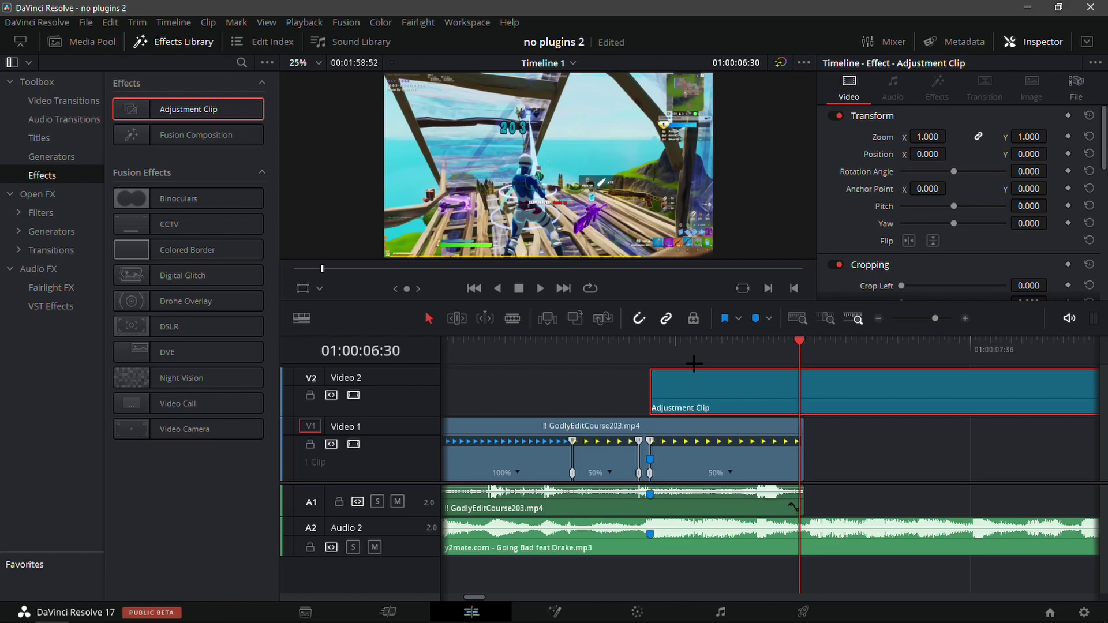
key(Left)
key(Left)
key(Left)
key(Left)
key(Left)
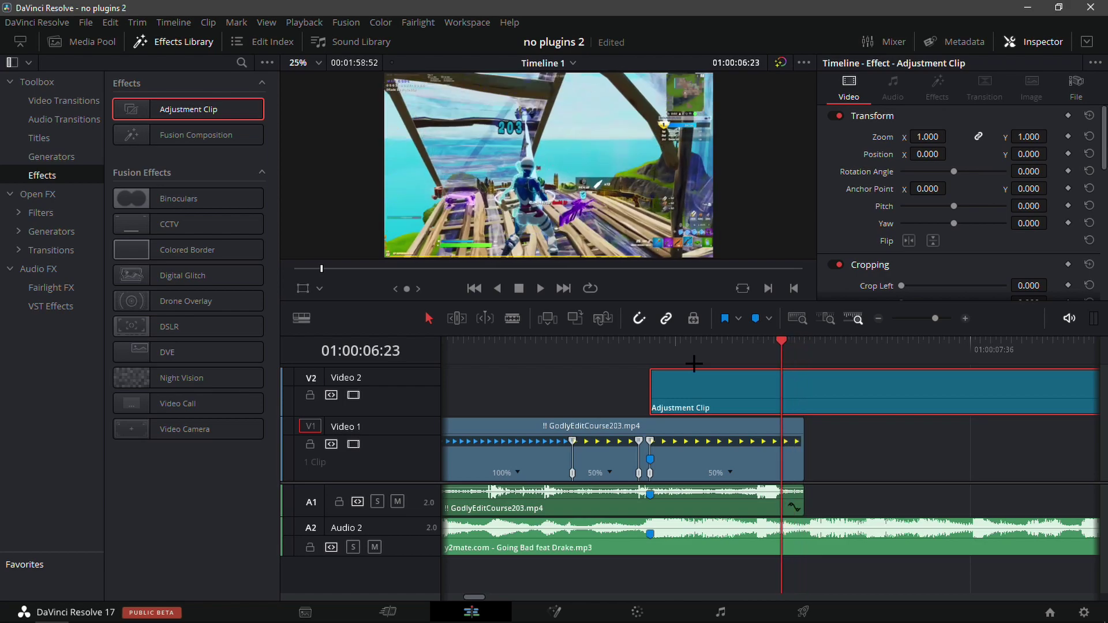
key(Left)
key(Left)
key(Left)
key(Left)
key(Left)
key(Left)
key(Left)
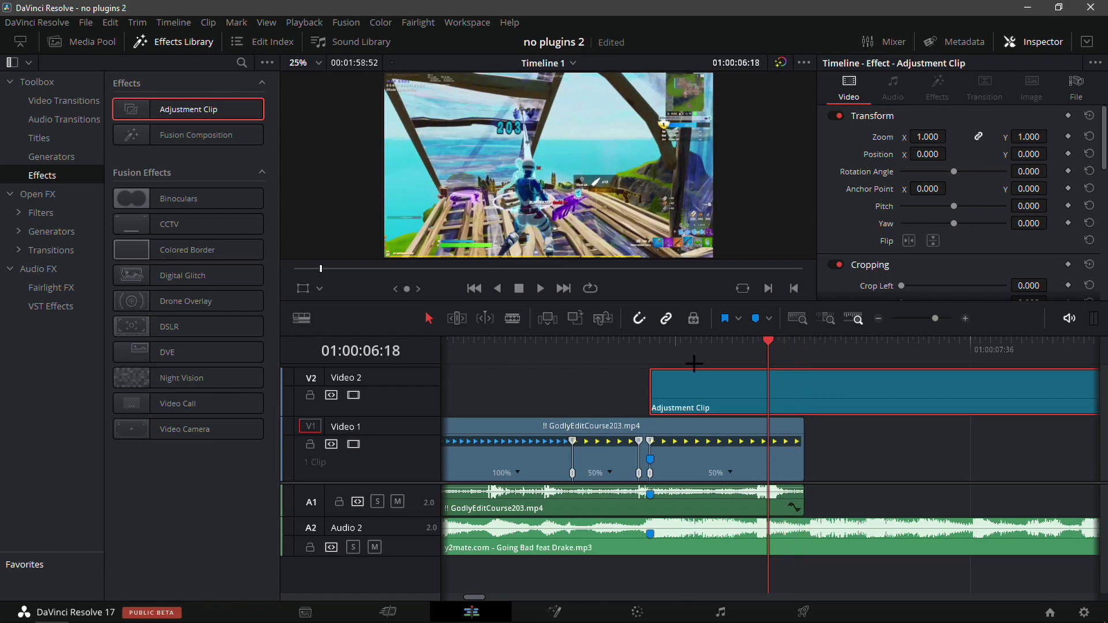
key(Left)
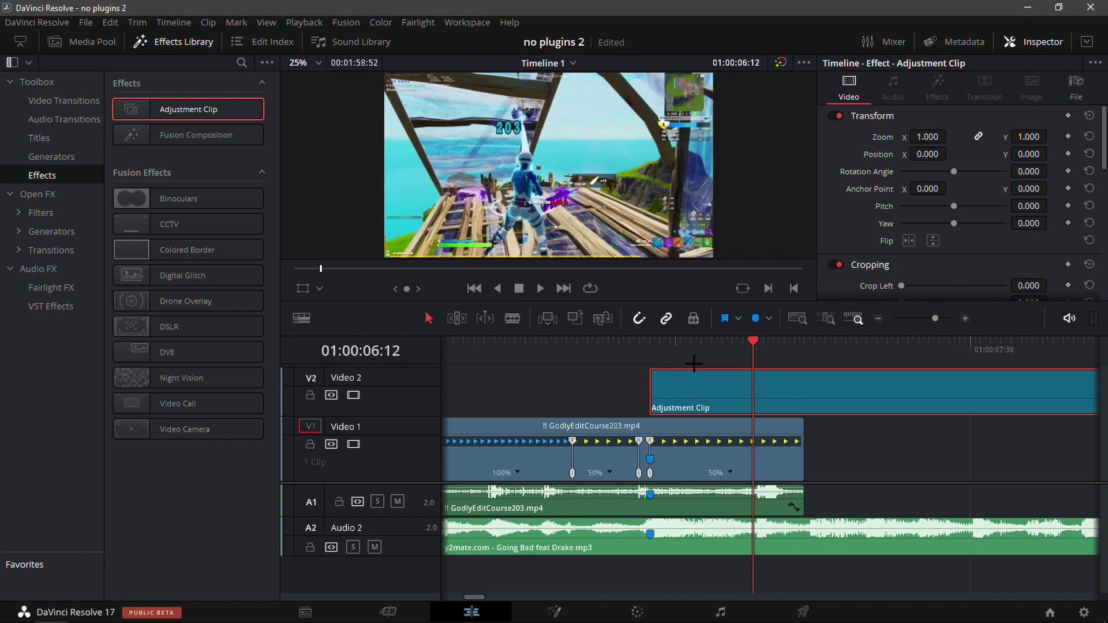
click(511, 320)
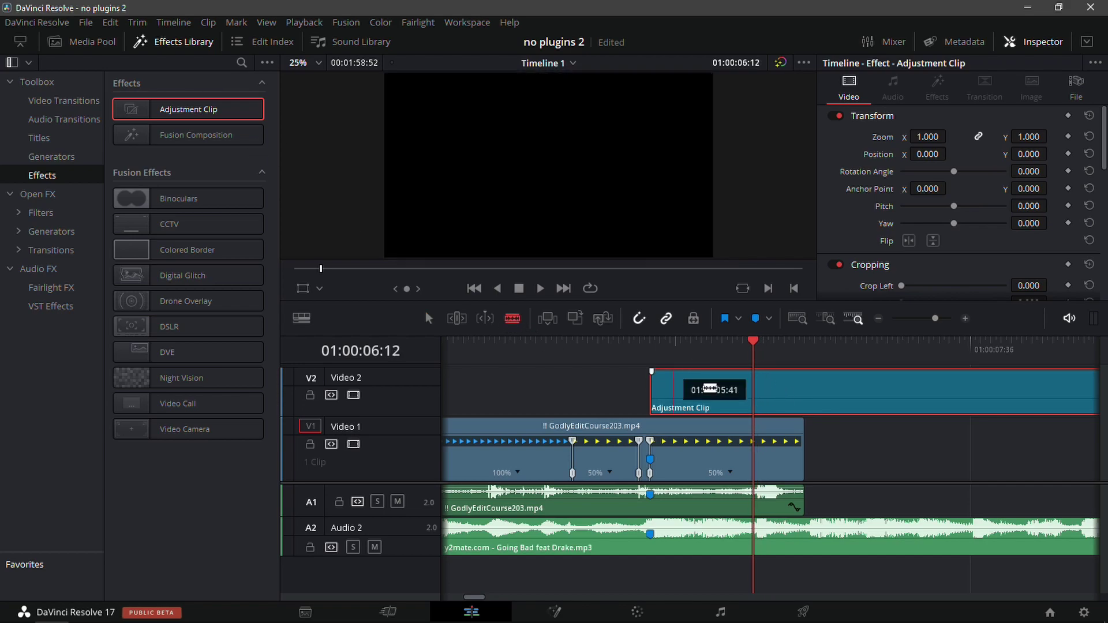
click(754, 392)
click(430, 318)
click(884, 412)
key(Delete)
Step: Move the trimmed adjustment clip earlier on Video 2 so that it ends at the beat-drop marker
click(726, 354)
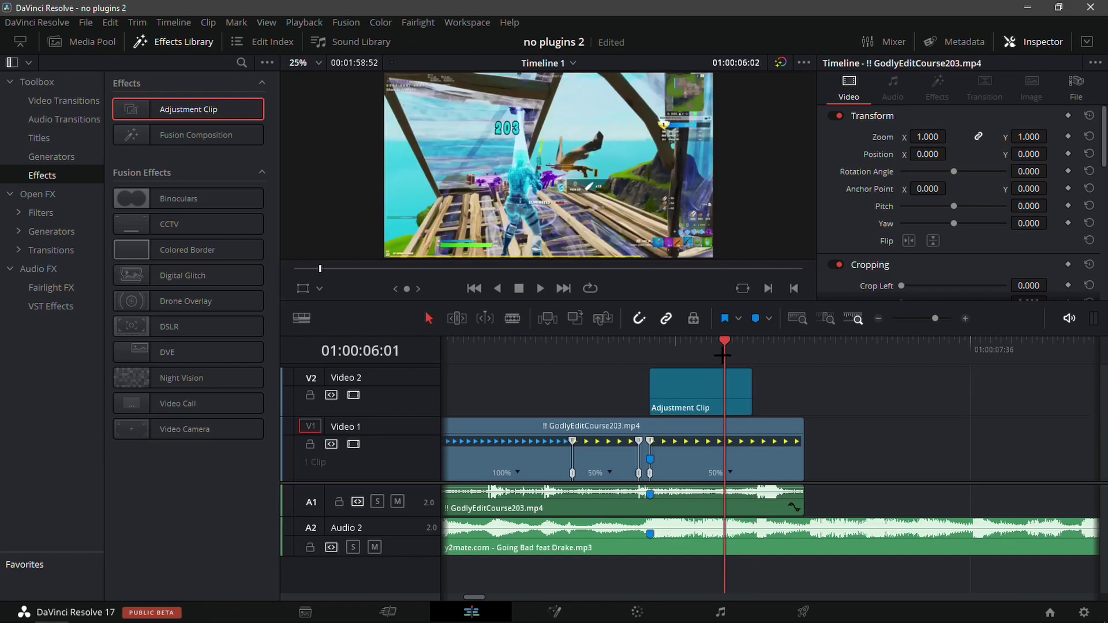
drag(726, 354, 650, 354)
drag(673, 396, 574, 404)
drag(625, 357, 523, 401)
Step: Play the section under the adjustment clip and return the playhead to the clip's start at 01:00:04:52
key(space)
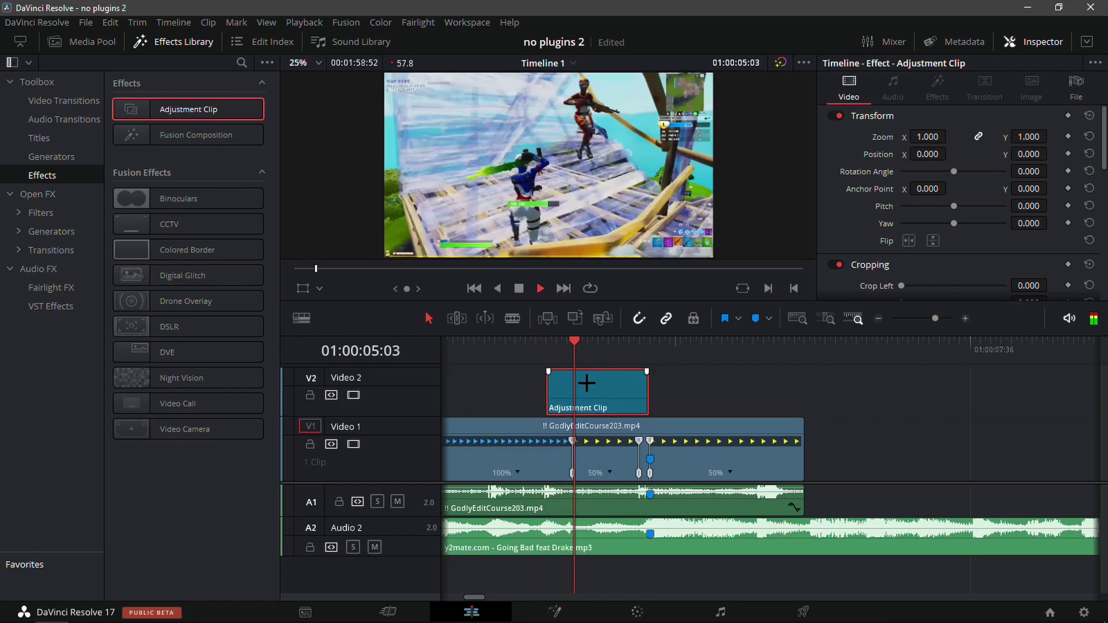
drag(683, 352, 548, 395)
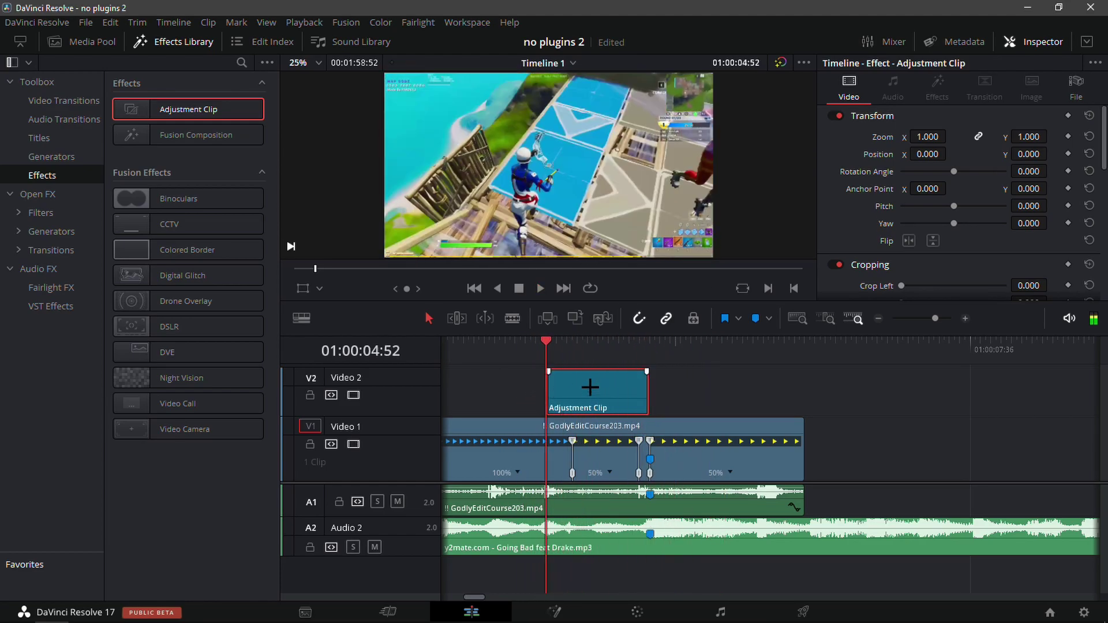
click(724, 373)
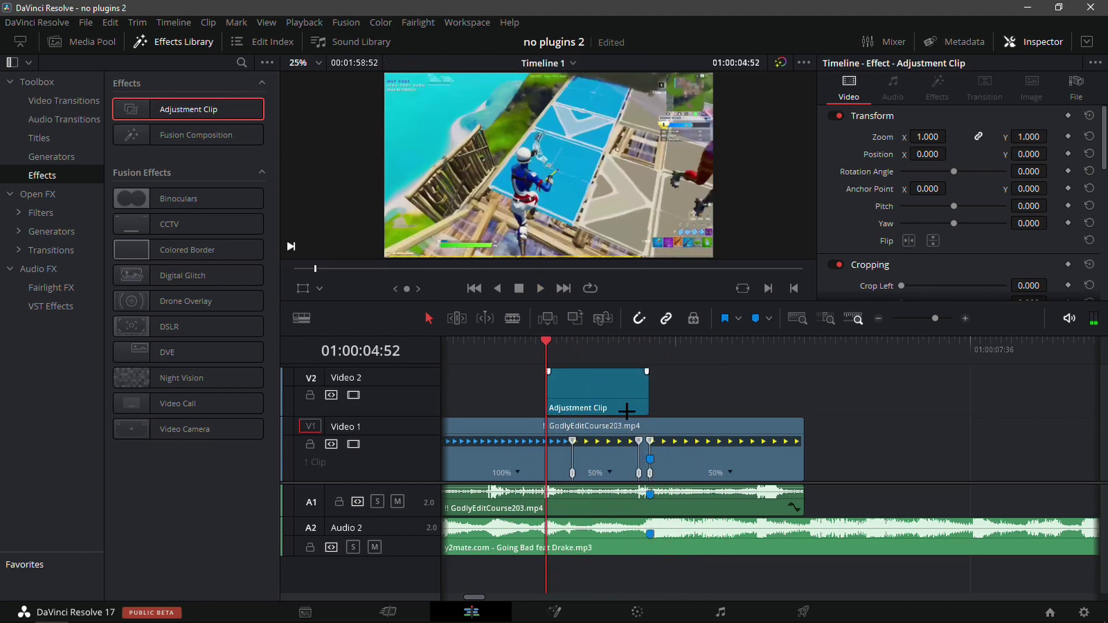
click(863, 342)
click(758, 342)
drag(759, 341, 547, 404)
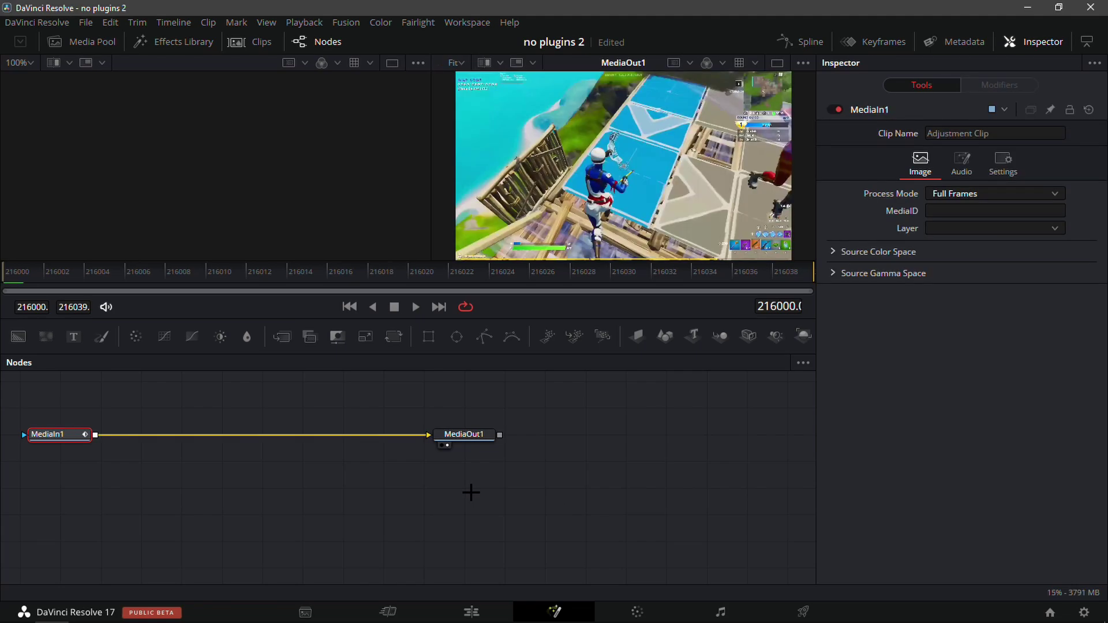
key(shift+space)
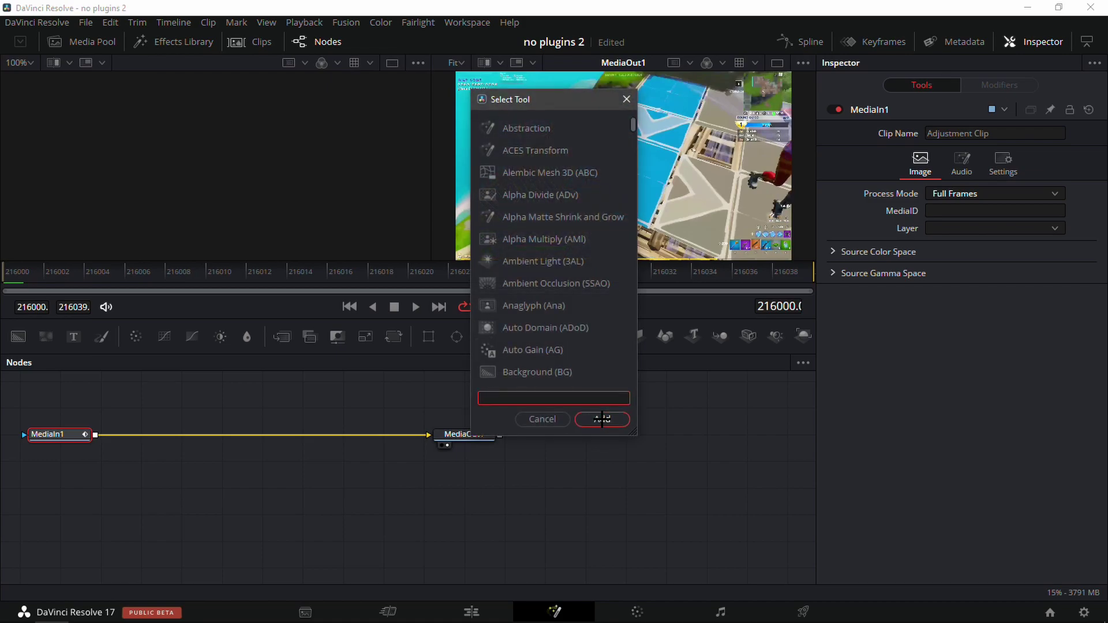
text(tr)
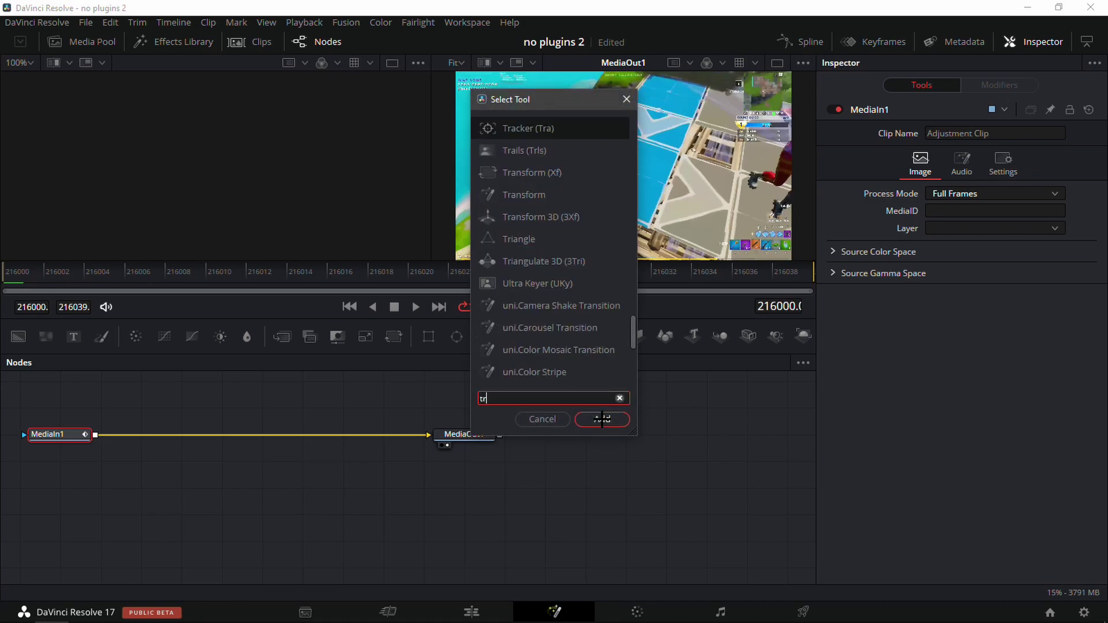
click(542, 419)
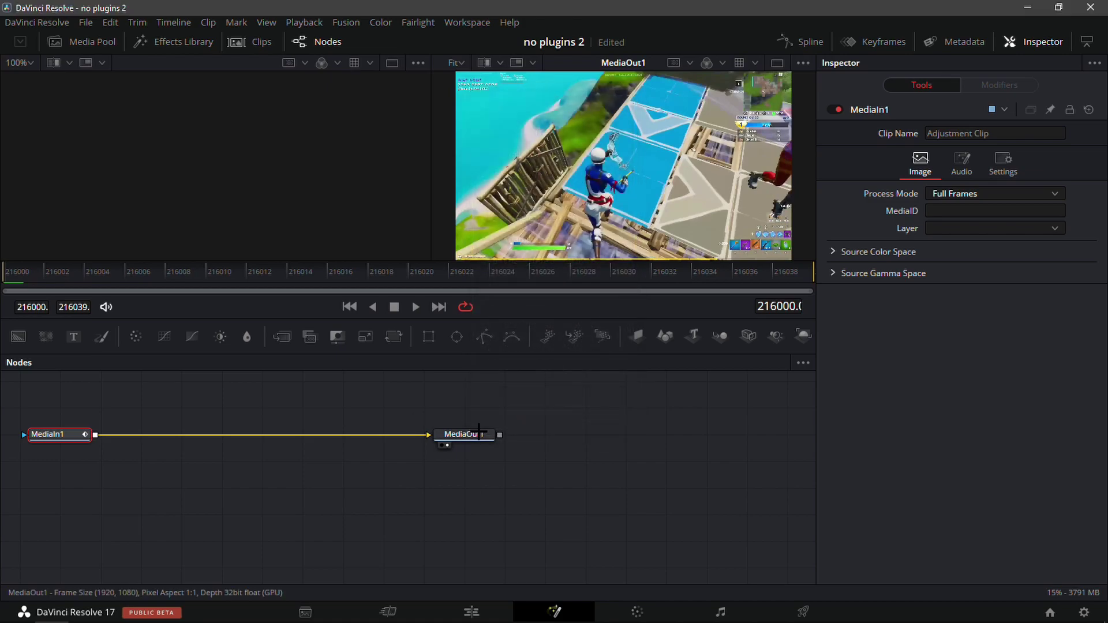
Step: Add a Transform (Xf) node between MediaIn1 and MediaOut1 in the adjustment clip's Fusion composition
key(shift+space)
text(t)
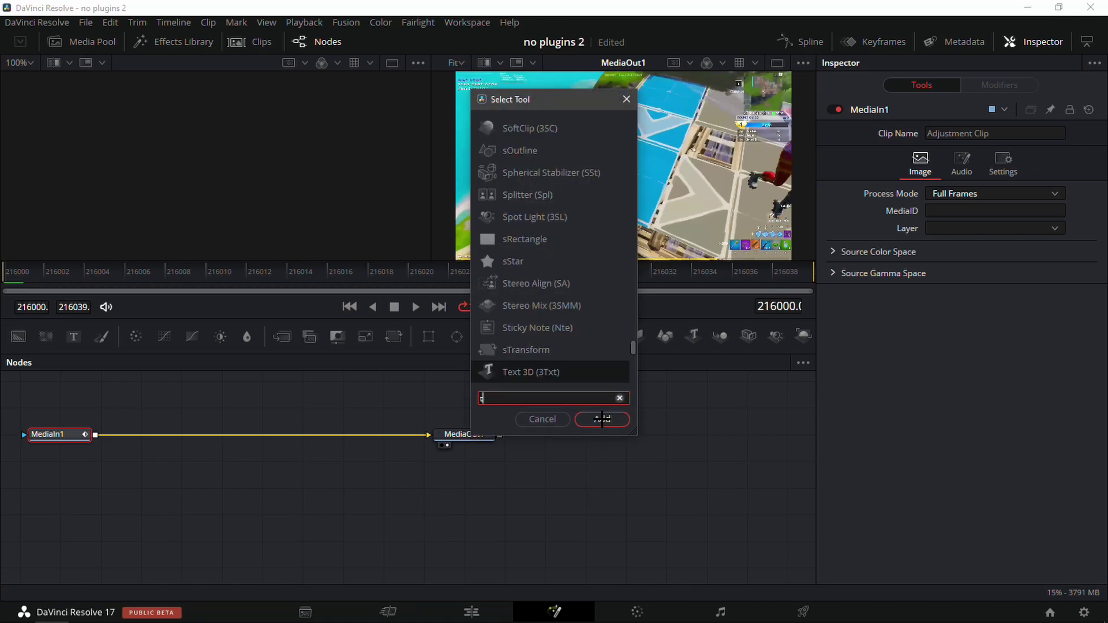
text(ransform)
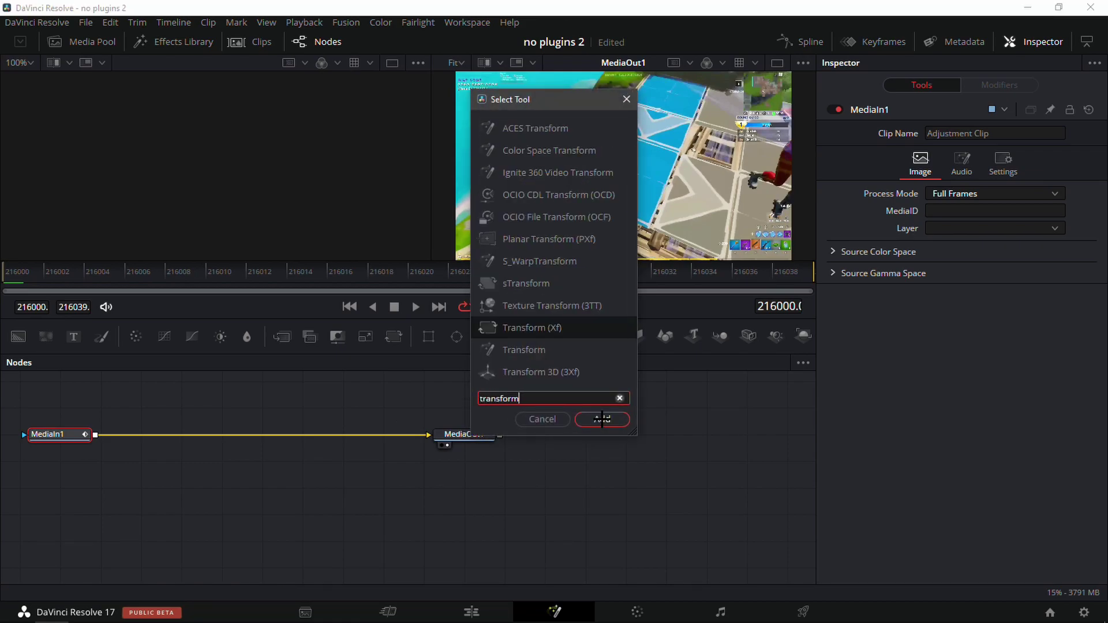
click(602, 419)
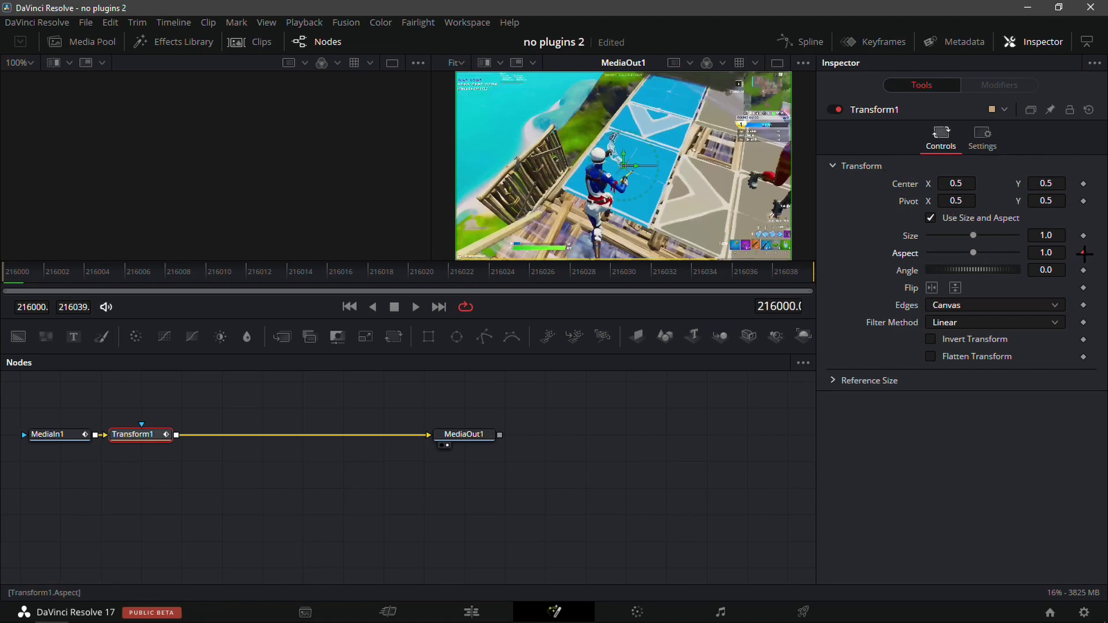
Step: Keyframe the Transform node's aspect from 1.0 on the first frame to 0.94 on frame 216039, and set its edges to Mirror
drag(621, 277, 849, 275)
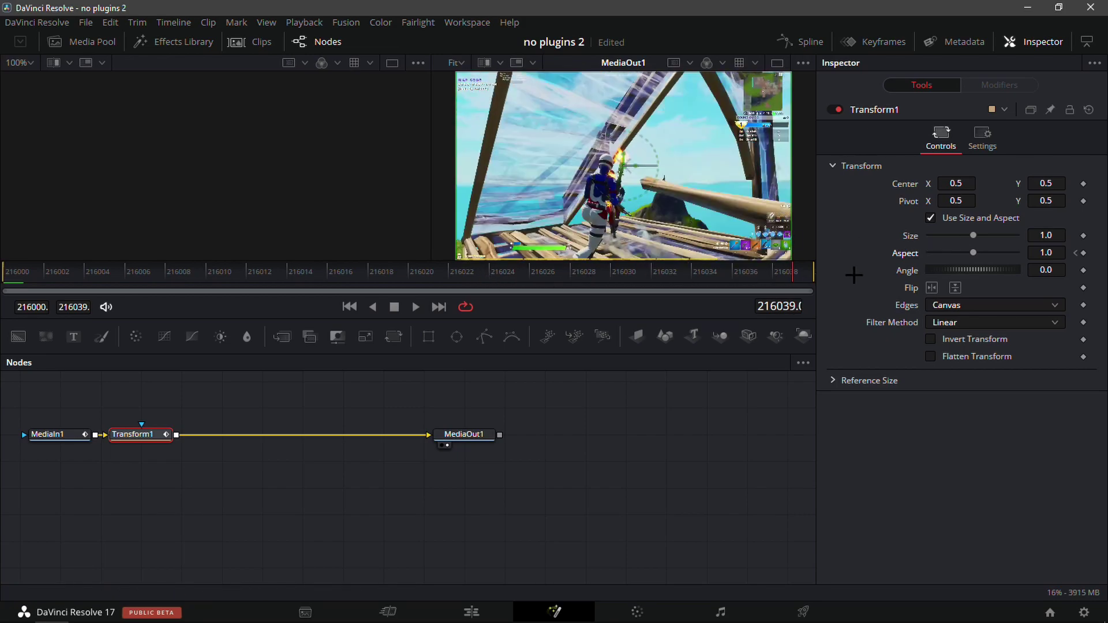
click(1049, 253)
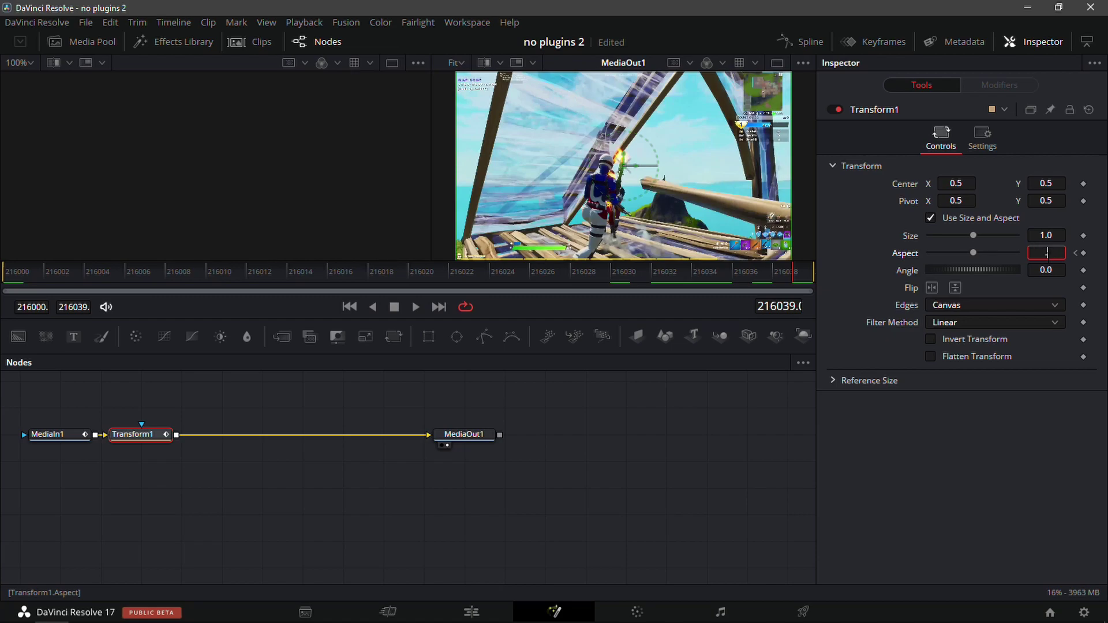
text(.94)
key(Return)
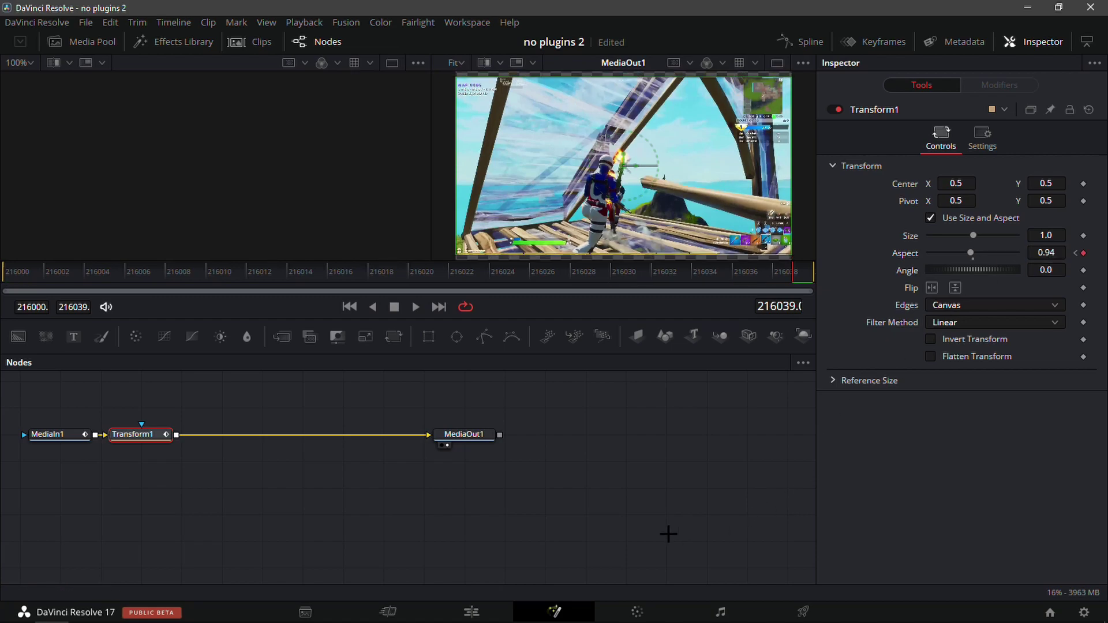
click(976, 306)
click(952, 368)
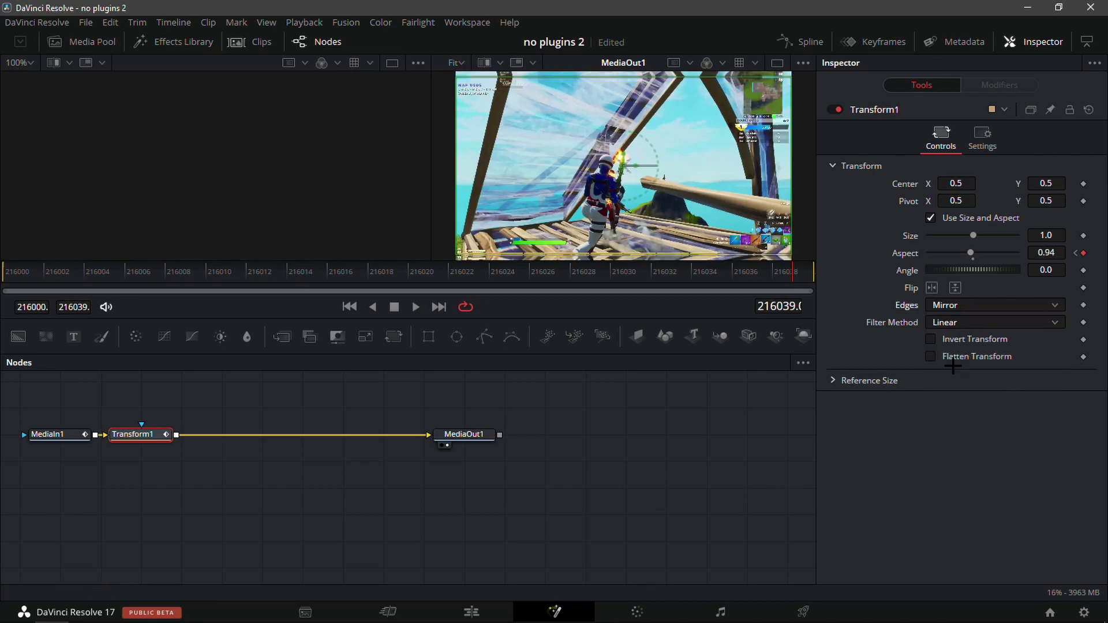
Step: Return to the edit timeline and play the aspect stretch from the adjustment clip's start at 01:00:04:52
click(473, 610)
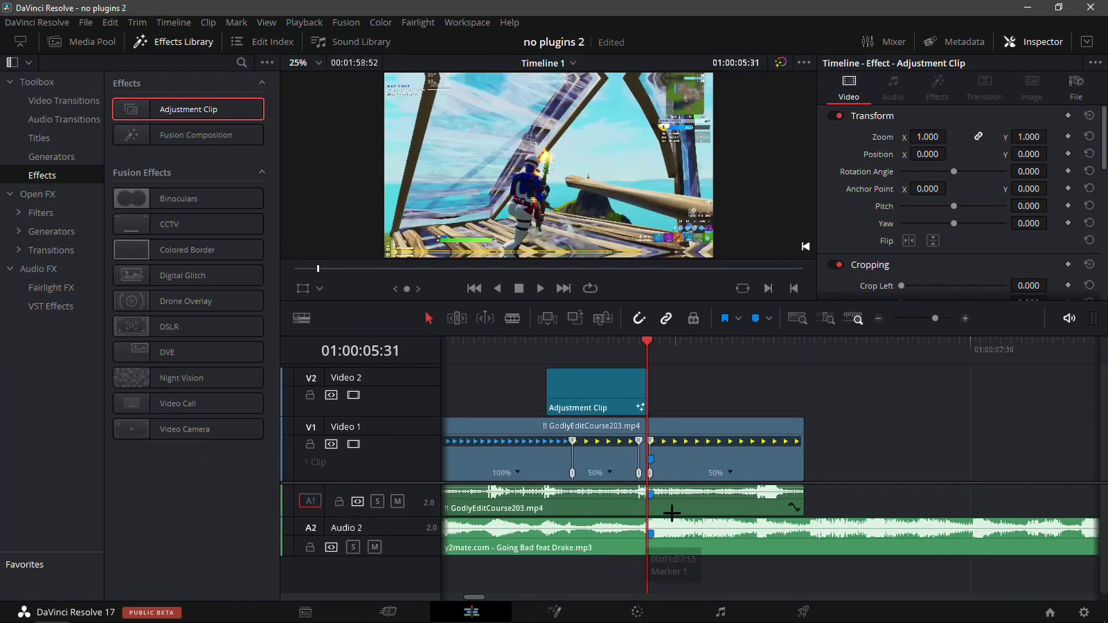
drag(653, 357, 554, 369)
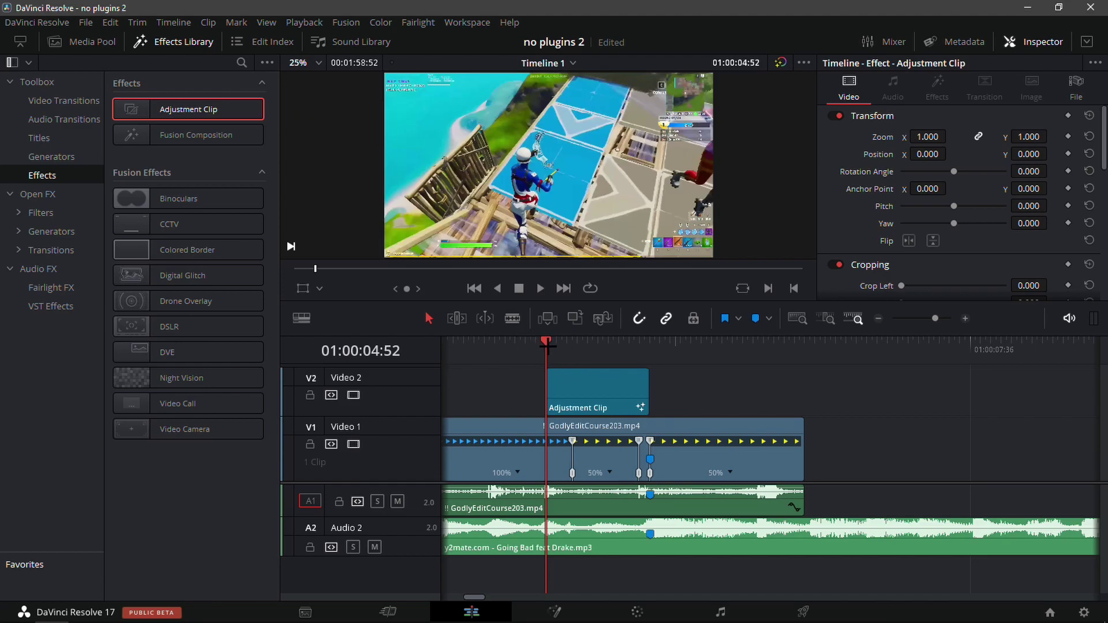
key(space)
mouse_move(621, 351)
mouse_down()
mouse_move(594, 354)
mouse_move(630, 361)
mouse_move(562, 355)
mouse_move(619, 355)
mouse_up()
Step: Reopen the adjustment clip's Fusion composition and set the Transform node's aspect to 0.92 on frame 216039
click(589, 408)
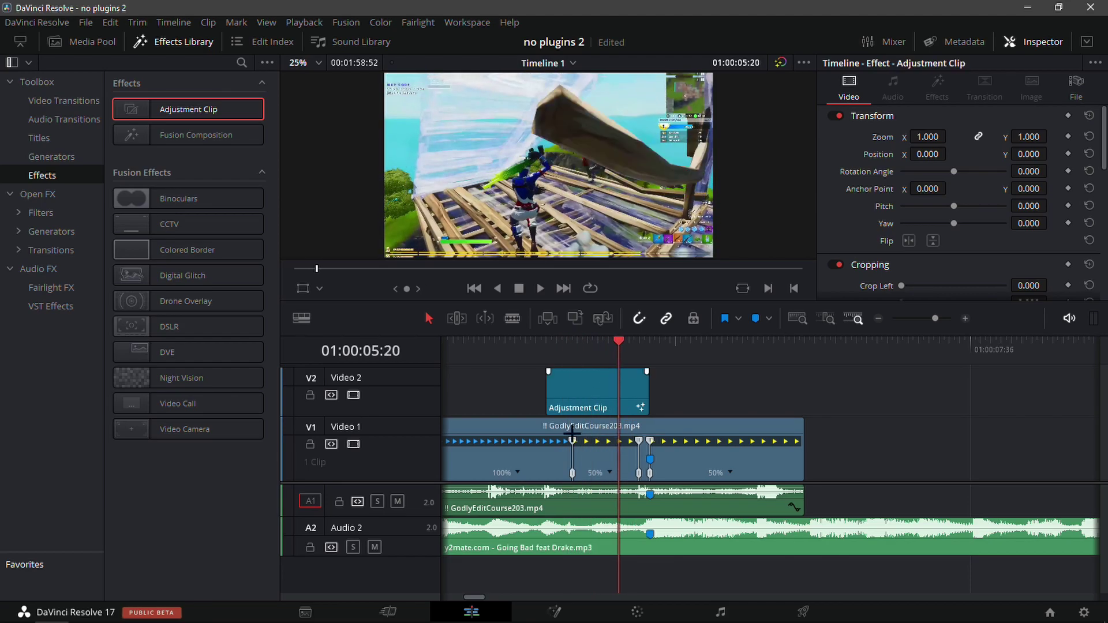
click(549, 613)
drag(742, 275, 807, 274)
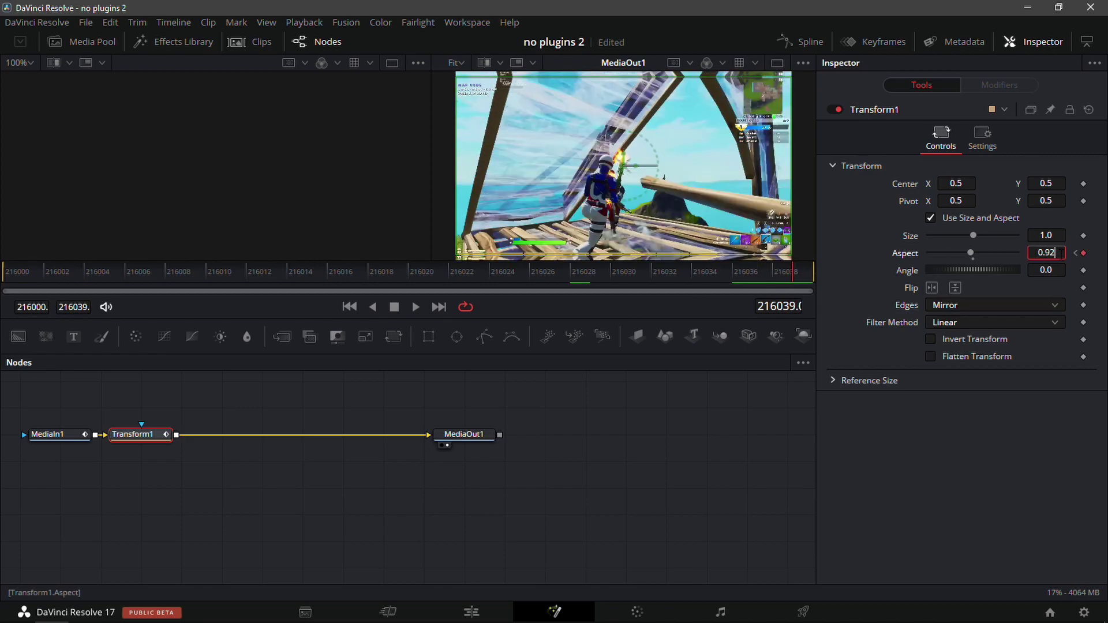
key(Tab)
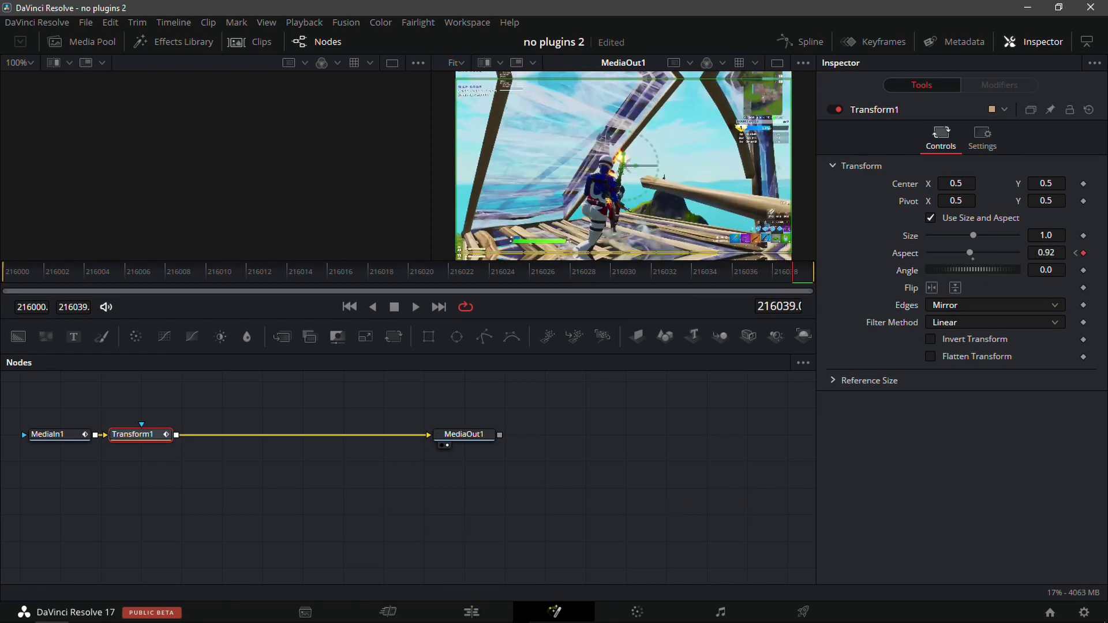
Step: Switch to File Explorer and open the No Plugin Tutorial folder on the Desktop
mouse_move(292, 619)
key(super)
key(super)
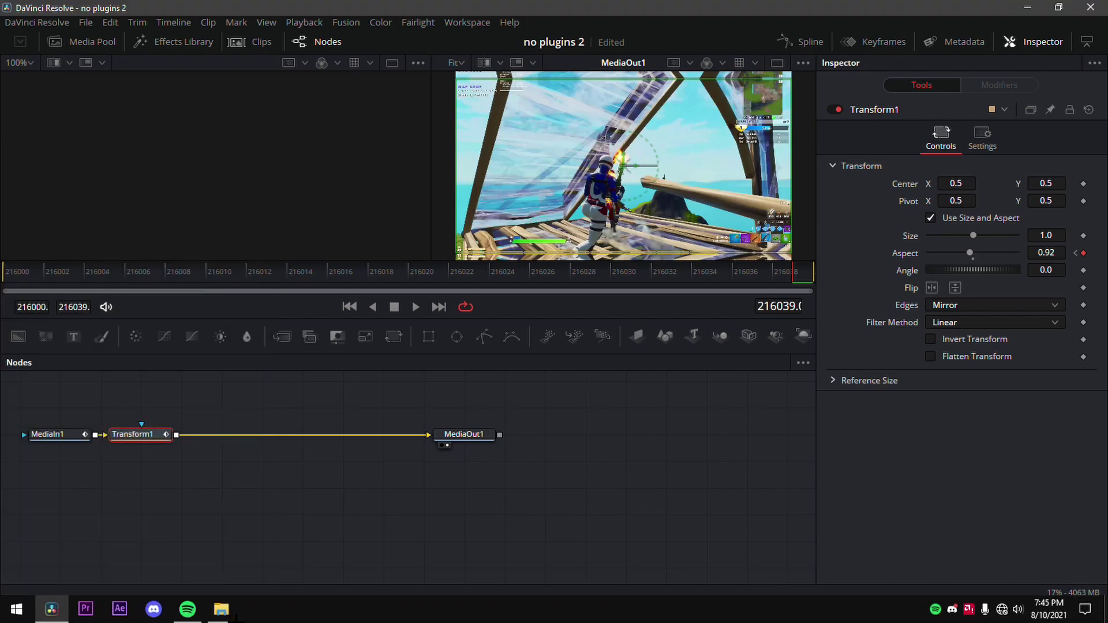
click(379, 538)
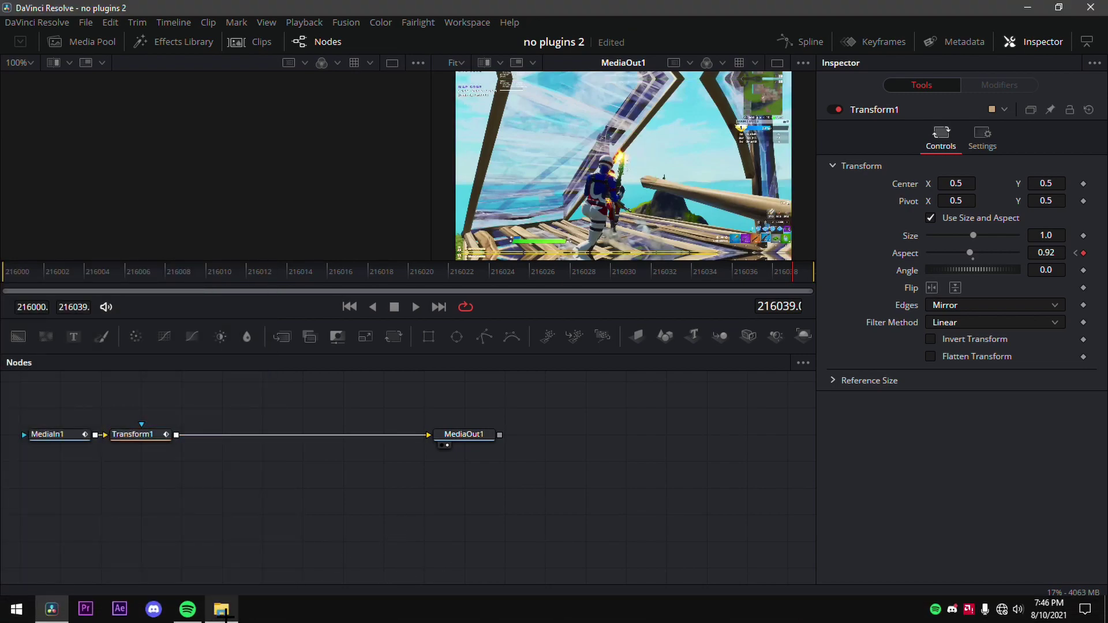
key(alt+Tab)
scroll(531, 231, up, 3)
click(554, 191)
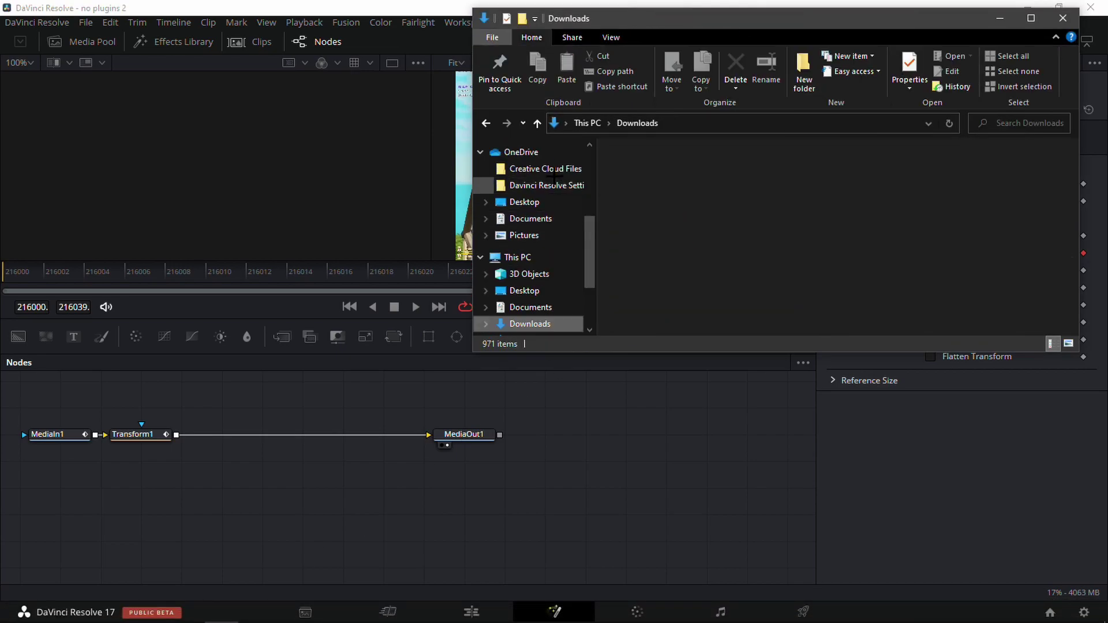
click(554, 175)
scroll(635, 243, down, 9)
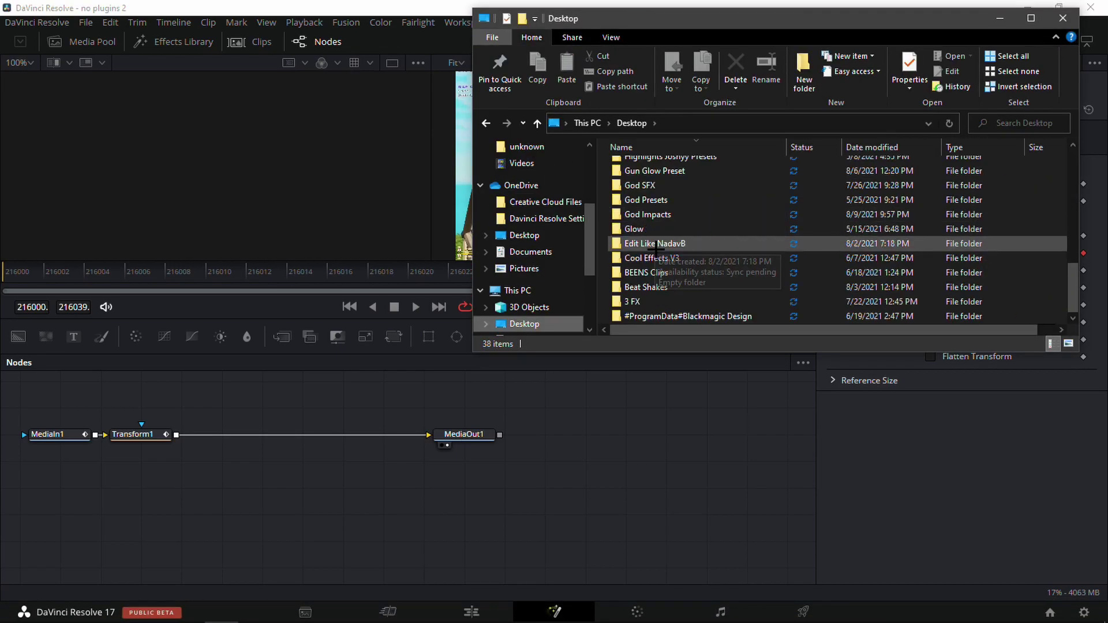
scroll(671, 226, up, 4)
double_click(669, 279)
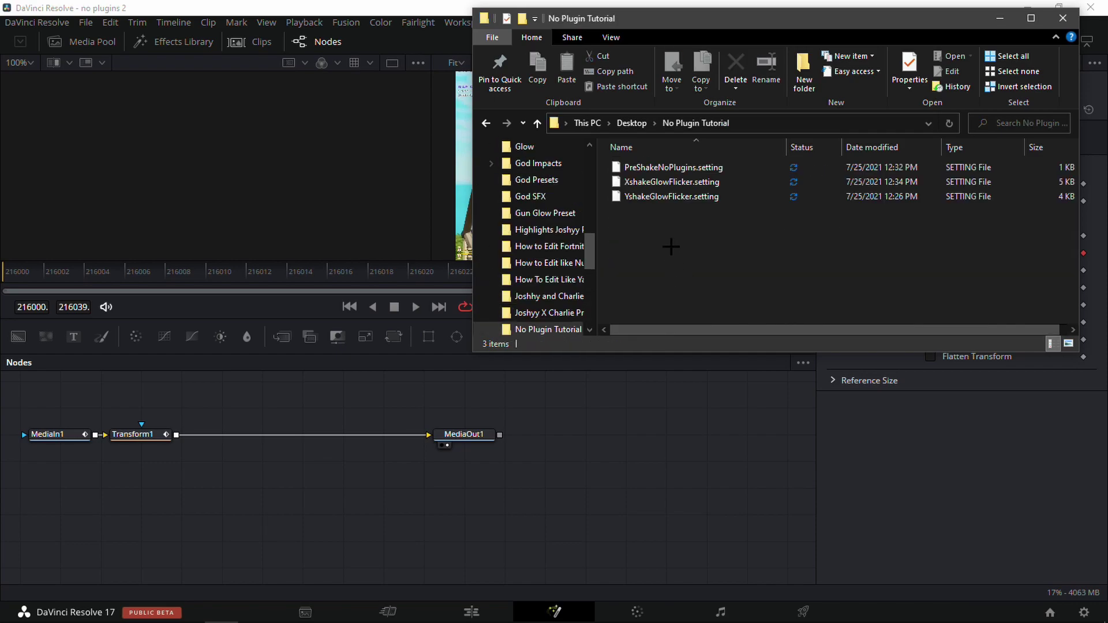
Step: Insert the PreShakeNoPlugins.setting preset between Transform1 and MediaOut1, and preview the shake from the first frame to the last
drag(654, 167, 280, 437)
click(271, 459)
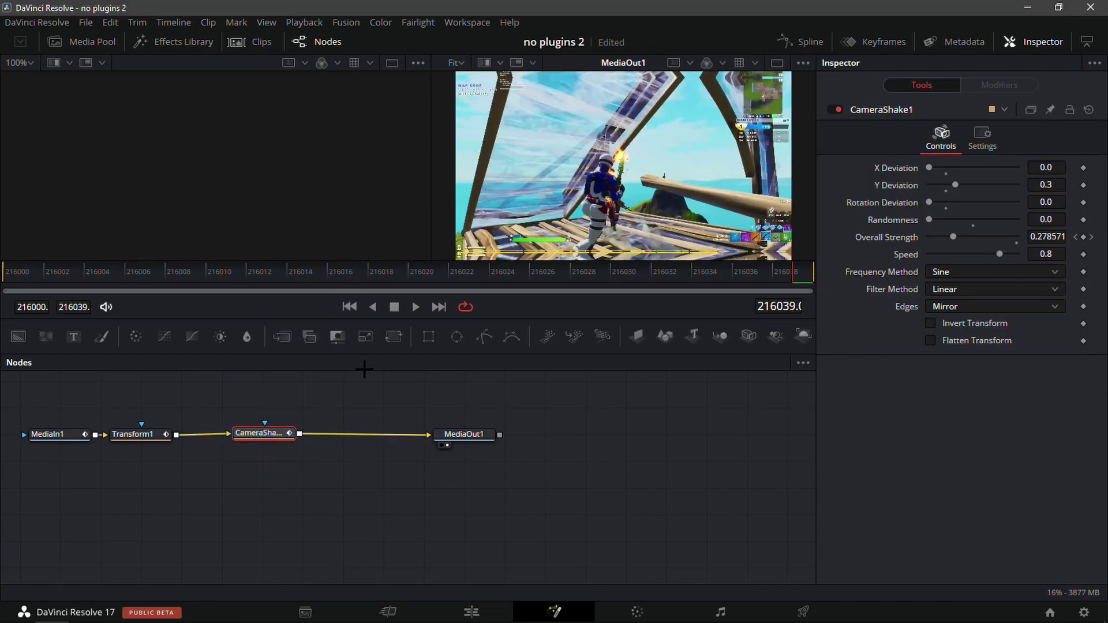
key(Home)
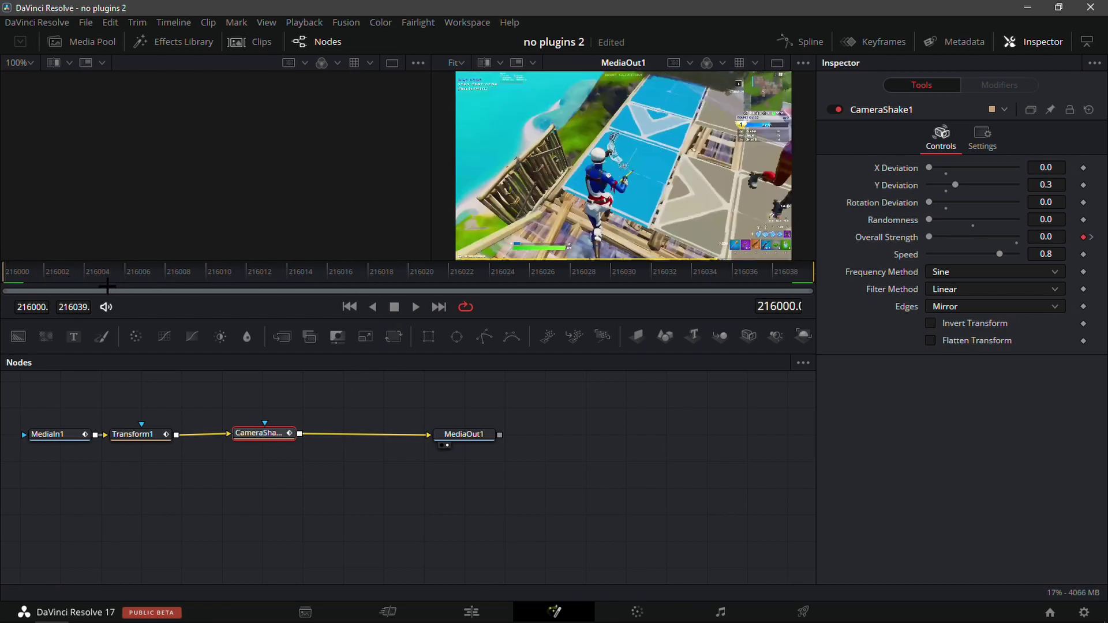
drag(16, 277, 833, 286)
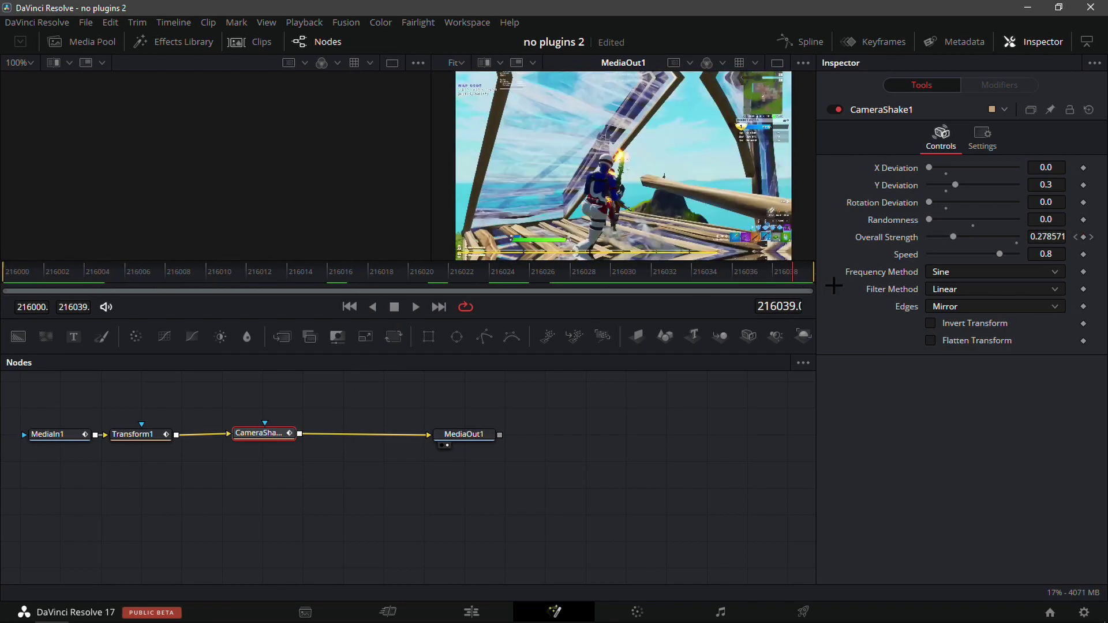
Step: Play the shake, set CameraShake1's Overall Strength to 1.0 on frame 216039, and scrub through the composition
key(space)
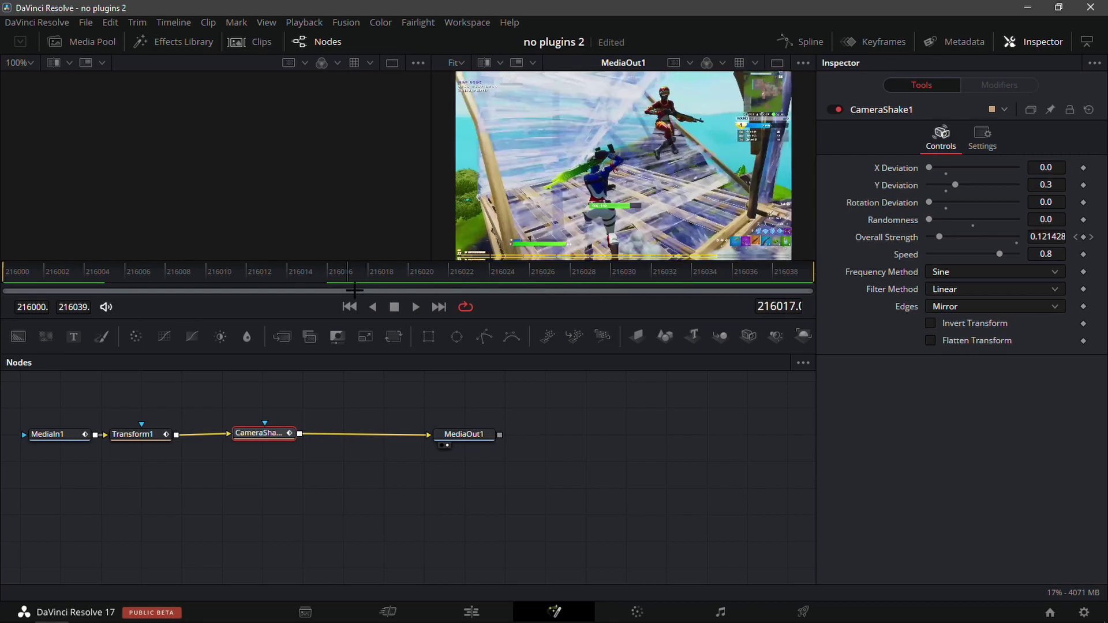
drag(1062, 236, 1063, 237)
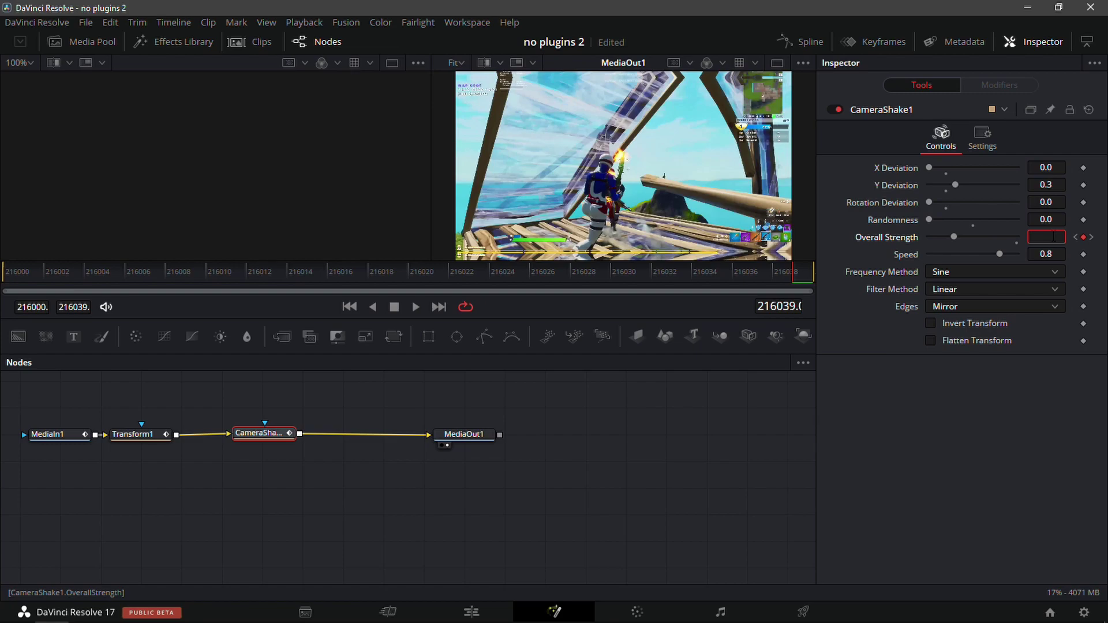
text(1)
key(Tab)
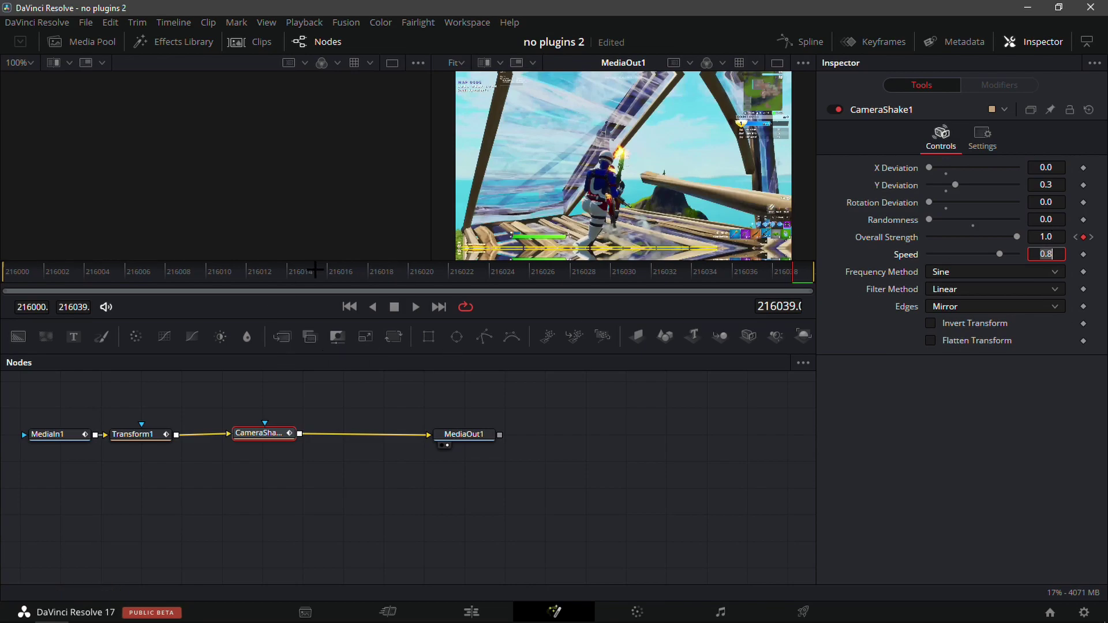
drag(71, 281, 806, 279)
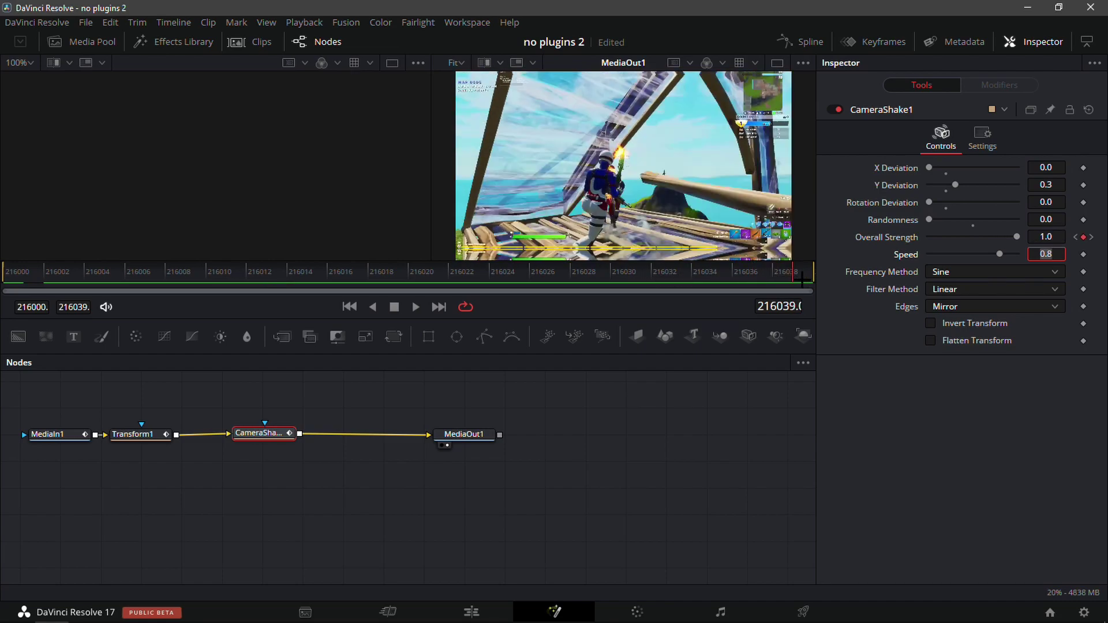
Step: Delete the Overall Strength keyframe on frame 216039, try values of 1.0 and 0.5 there, and scrub the last frames
click(1085, 237)
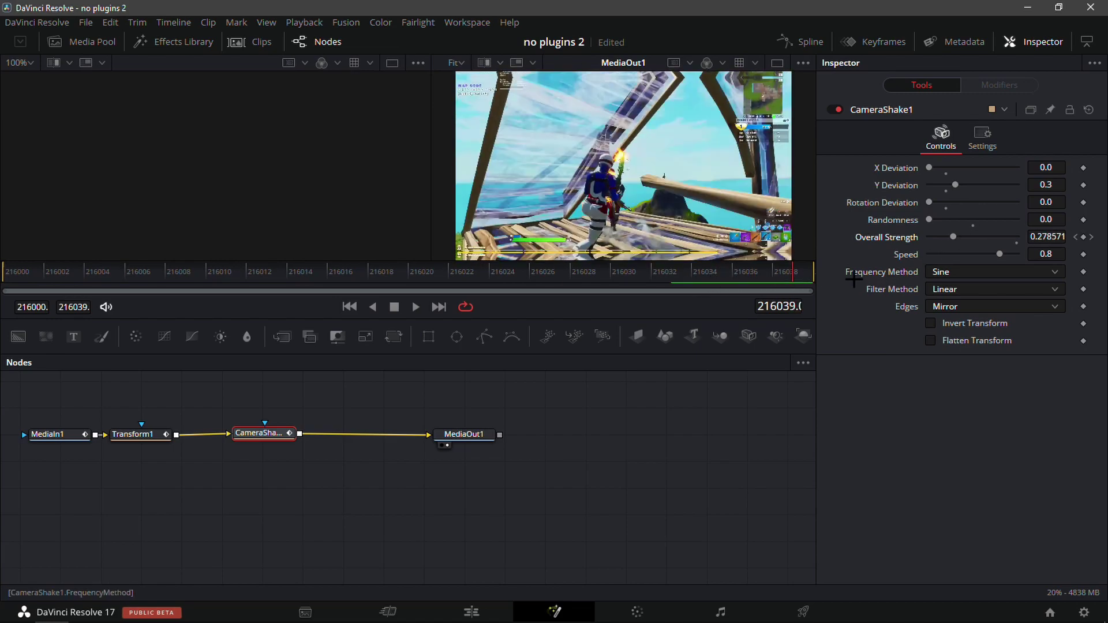
text(1)
click(1052, 254)
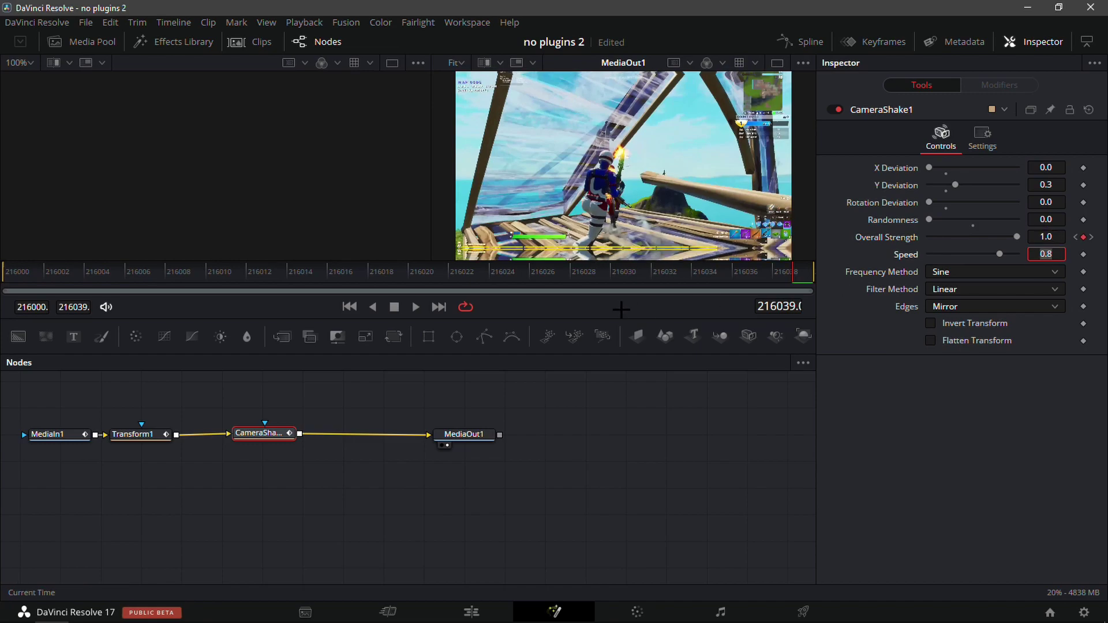
text(0.5)
key(Tab)
drag(710, 265, 800, 268)
Step: Set CameraShake1's Overall Strength to 0.3 on frame 216039 and scrub through the last frames
click(1048, 238)
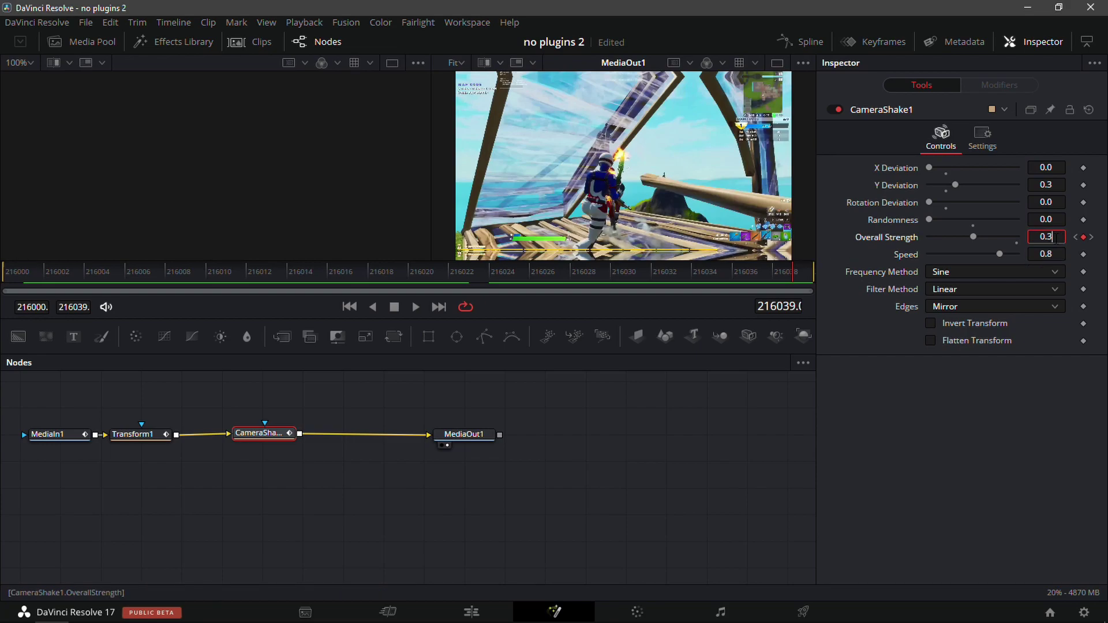
click(1052, 254)
drag(644, 278, 803, 280)
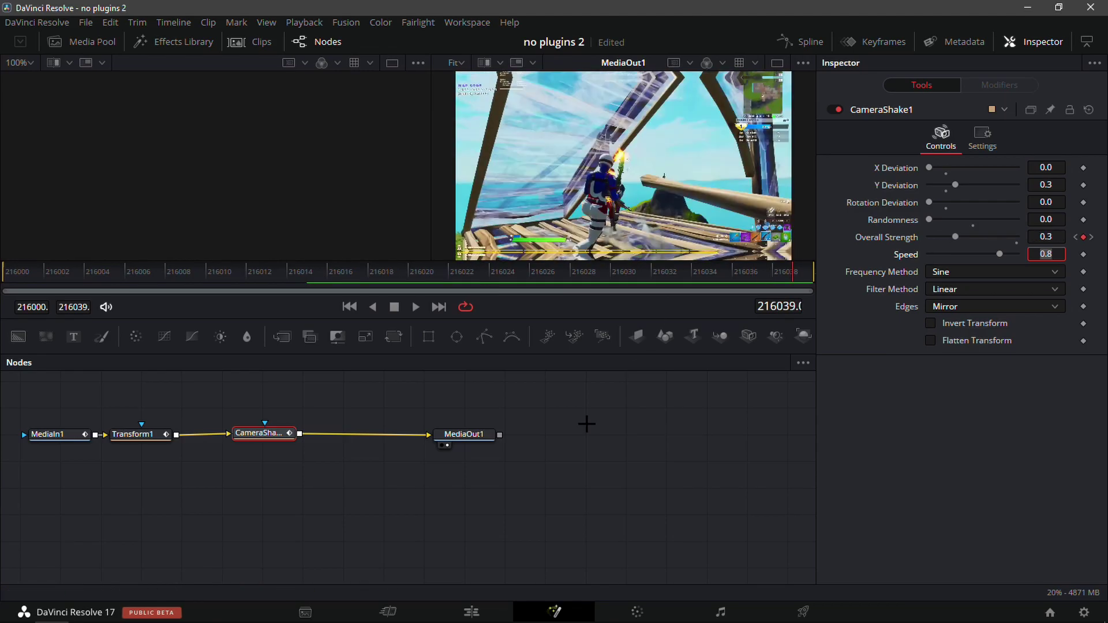
Step: On the edit timeline, add an adjustment clip on Video 2 directly after the first one and trim it to the gameplay clip's end
click(473, 609)
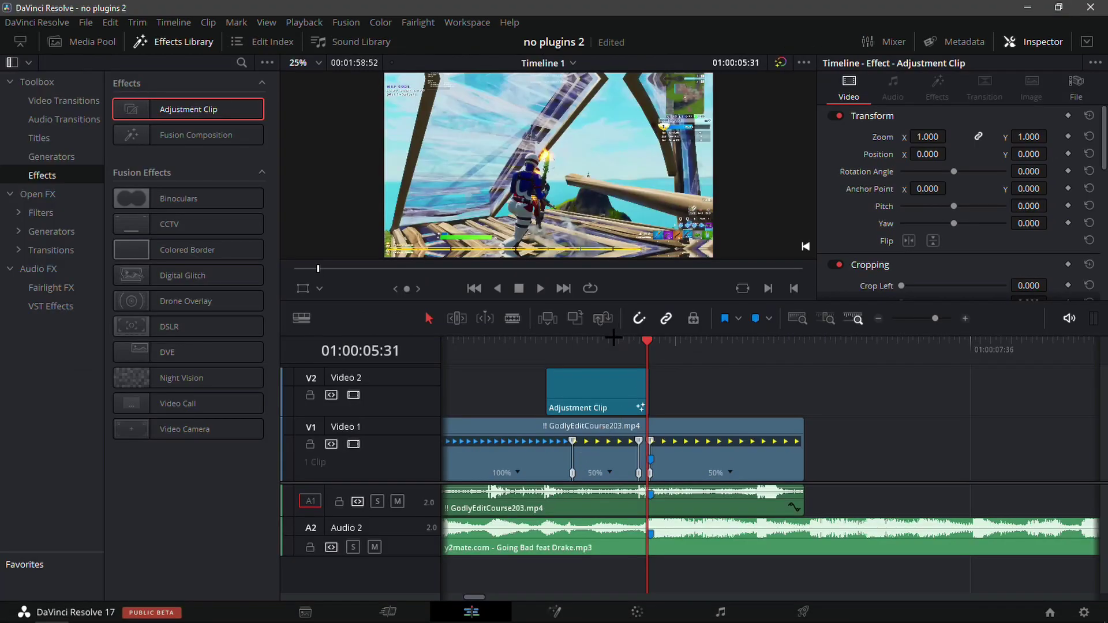
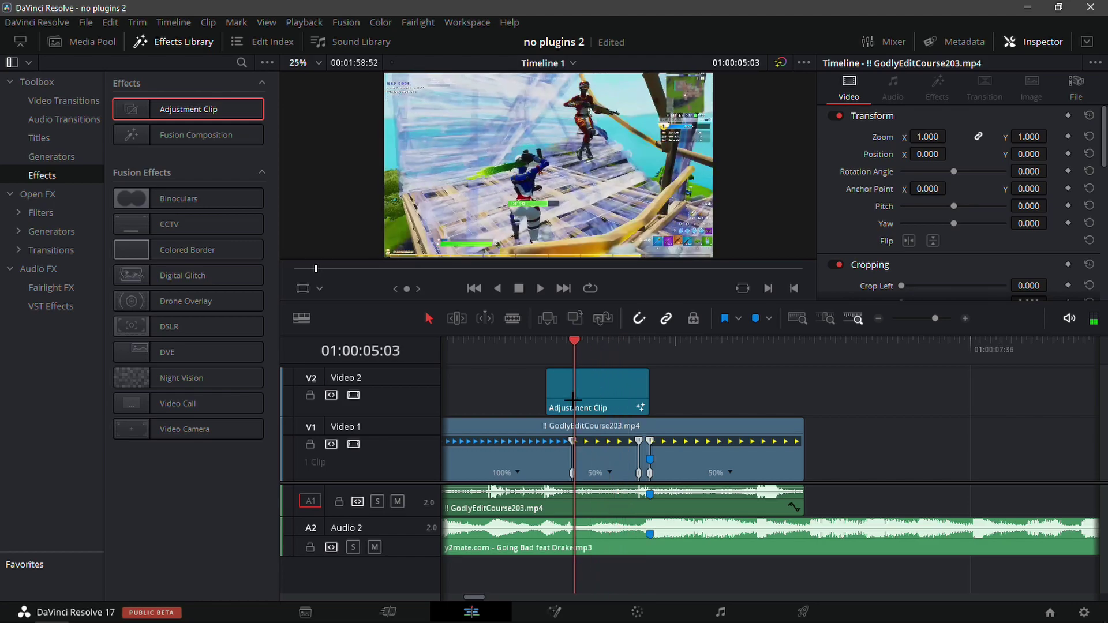
drag(287, 133, 661, 404)
mouse_move(667, 354)
mouse_down()
mouse_move(837, 408)
mouse_move(619, 383)
mouse_move(651, 383)
mouse_up()
click(840, 398)
key(ctrl+b)
key(Delete)
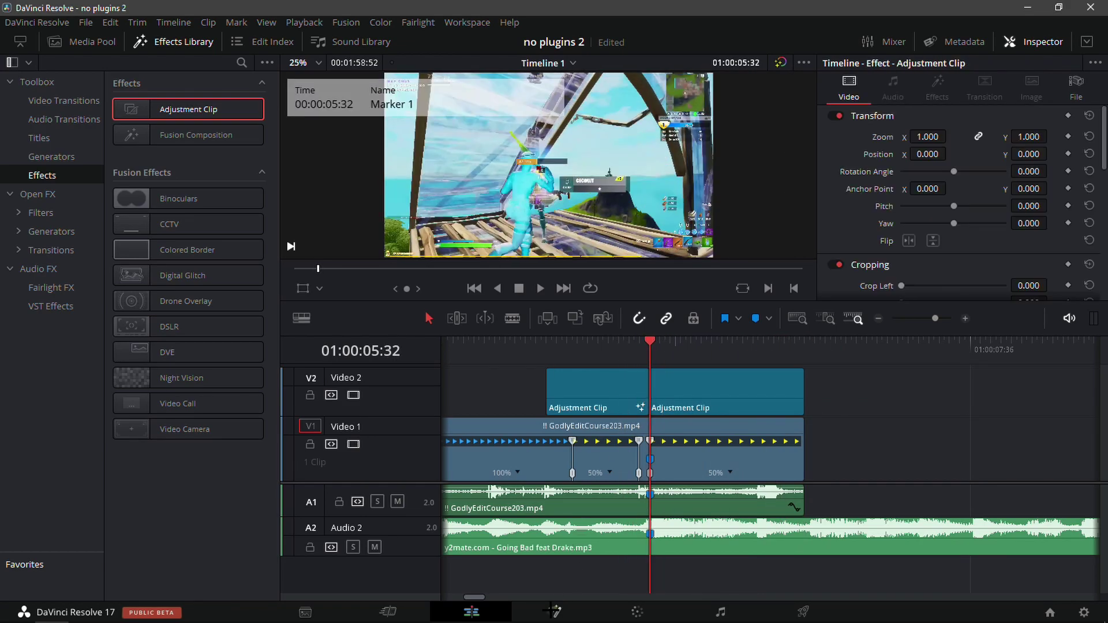
Step: Add the XshakeGlowFlicker.setting preset to the second adjustment clip's Fusion composition and connect its nodes between MediaIn1 and MediaOut1
mouse_move(551, 622)
click(221, 609)
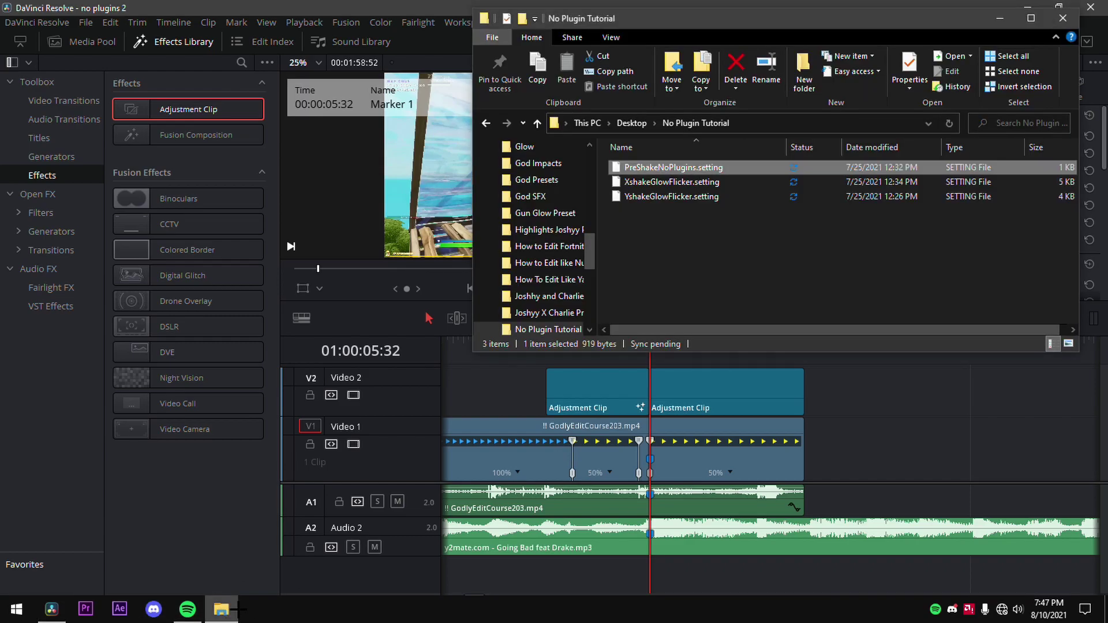
drag(642, 182, 202, 464)
drag(286, 453, 233, 448)
drag(398, 411, 149, 454)
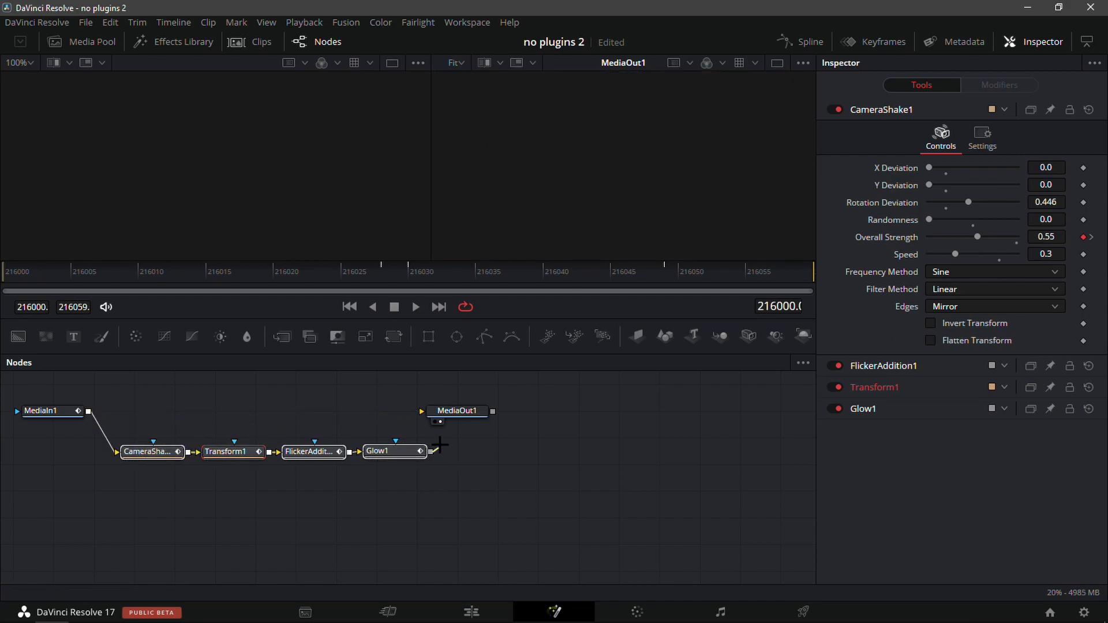
drag(430, 452, 422, 411)
key(Escape)
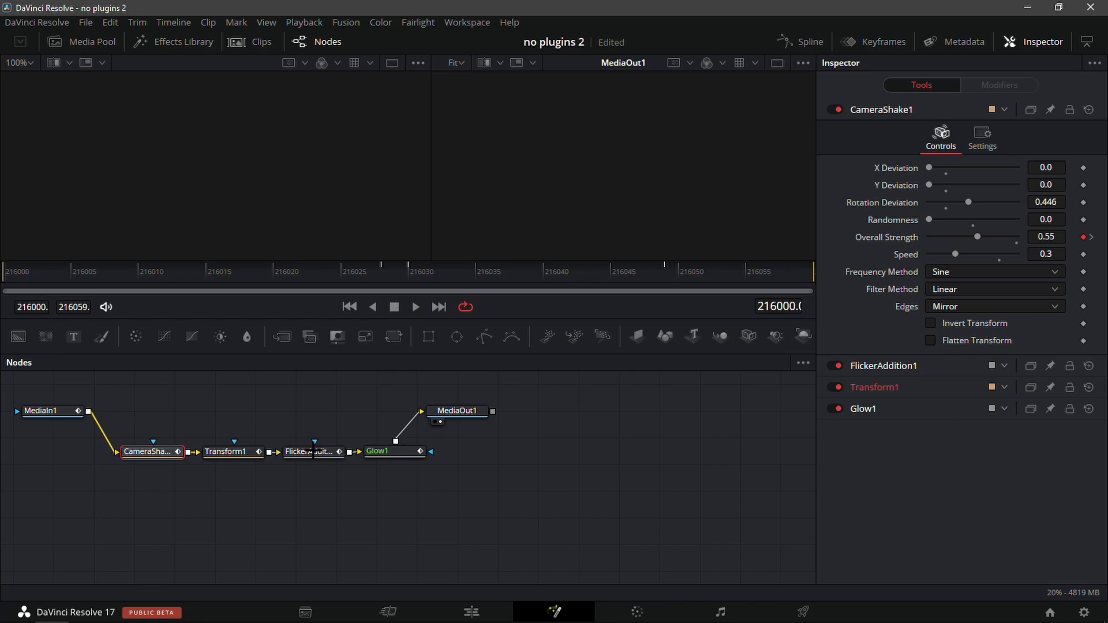
Step: Set the Glow1 node's Shine Threshold to 0.75 on frame 216000
click(224, 451)
click(144, 452)
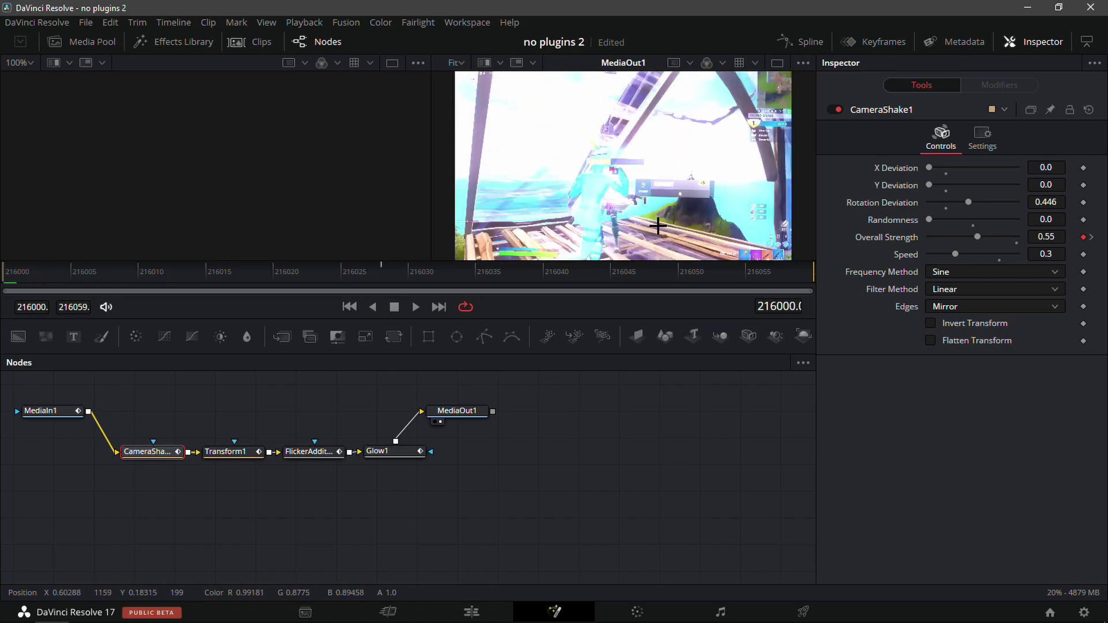
scroll(654, 220, down, 1)
scroll(654, 221, up, 1)
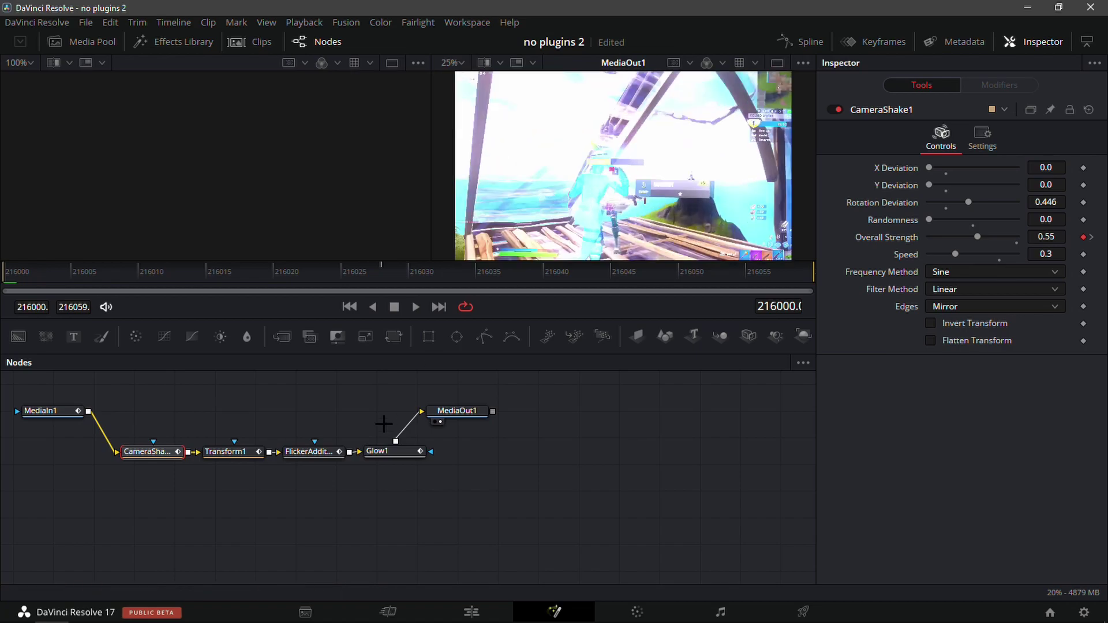
click(374, 452)
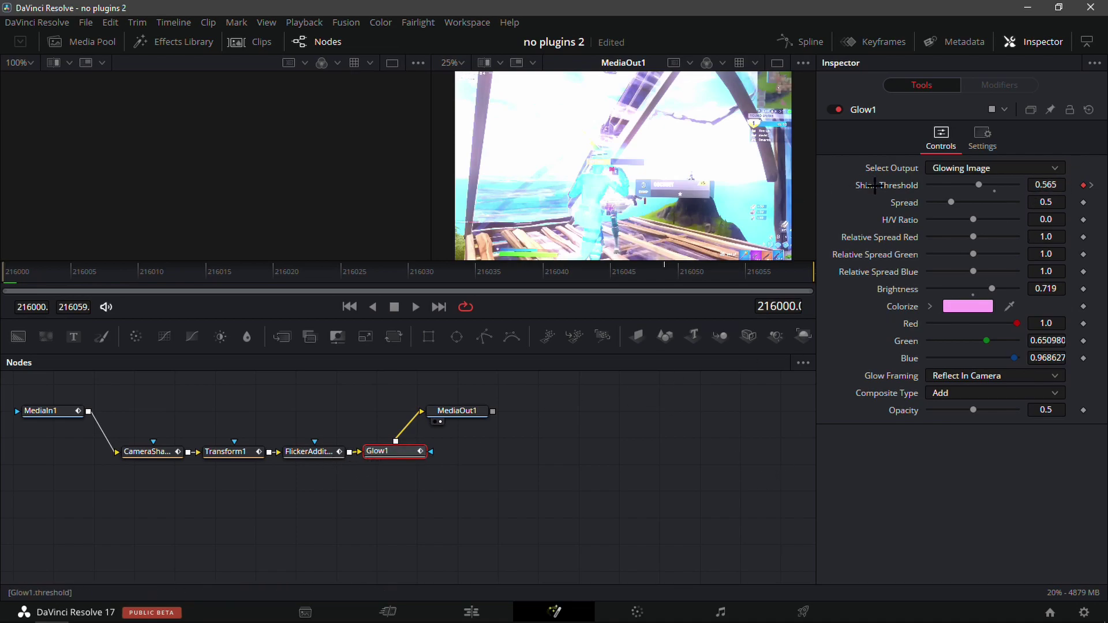
mouse_move(1059, 189)
mouse_down()
mouse_move(1079, 189)
mouse_move(1055, 188)
mouse_up()
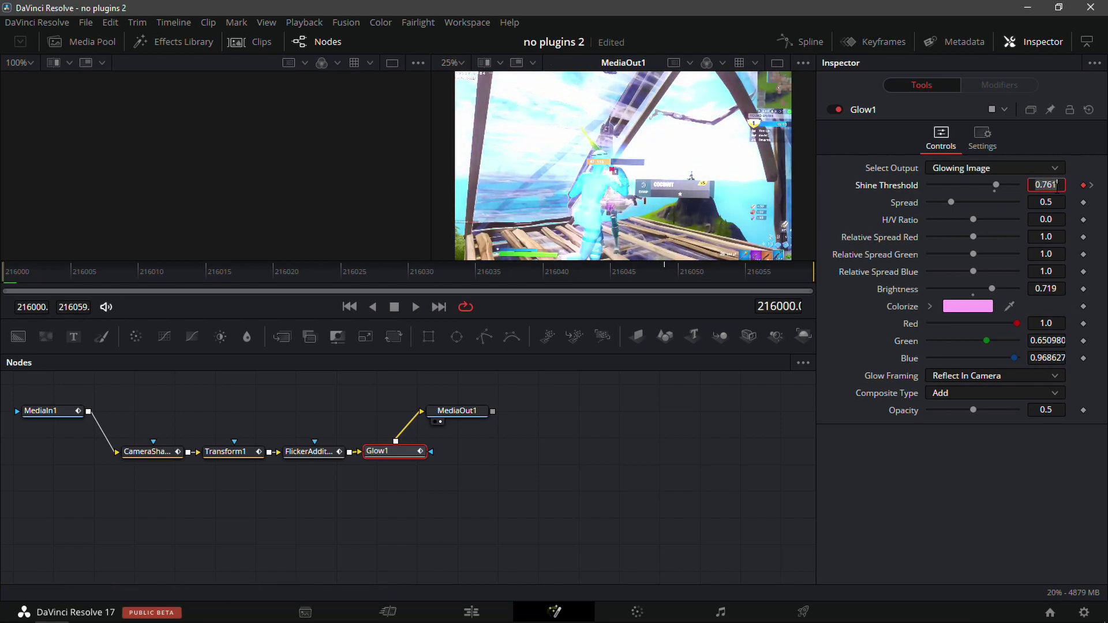
key(Tab)
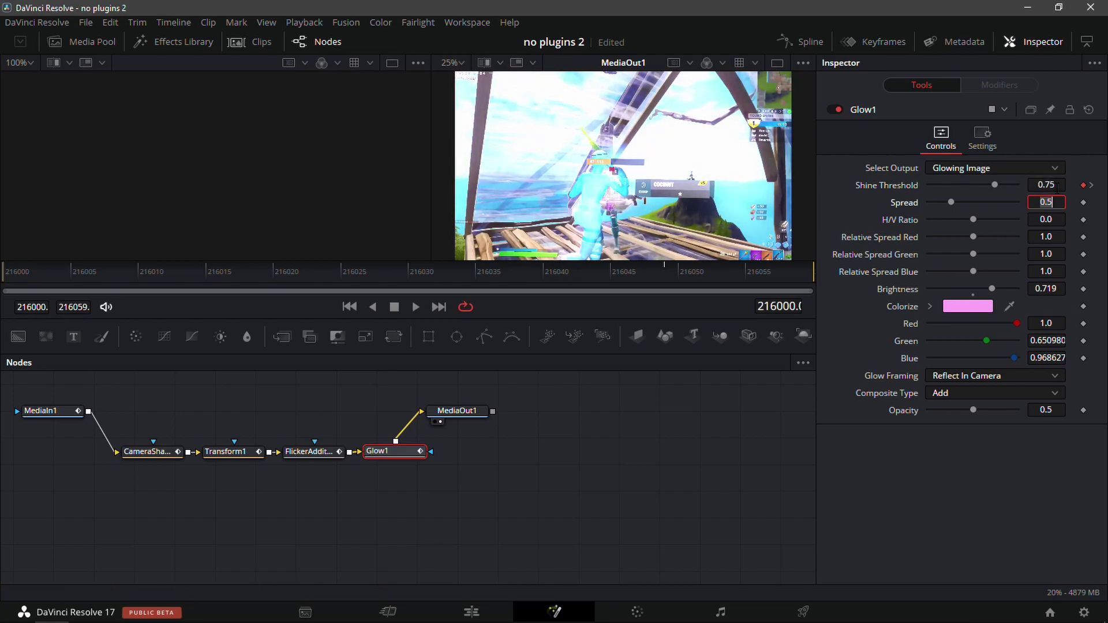
Step: Return to the edit timeline and review the shake and glow of the second adjustment clip
click(475, 611)
drag(584, 348, 832, 453)
click(875, 323)
drag(819, 365, 844, 391)
click(609, 363)
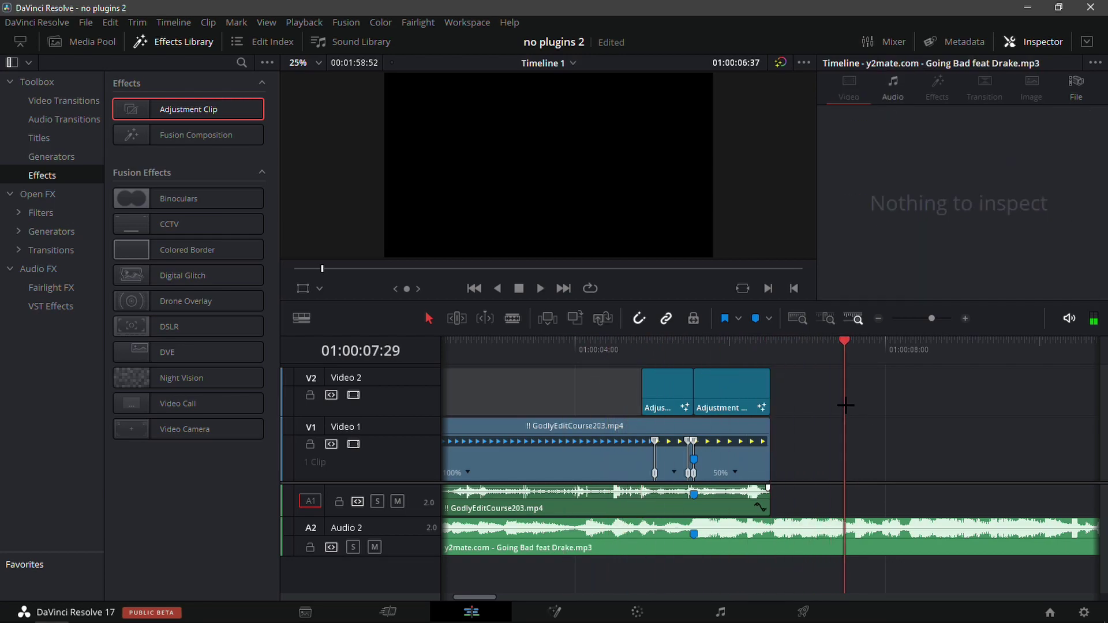
Step: Bring the clip _NASTY mongraal classic ramp flip 200 from the Downloads folder onto Video 1 after the first gameplay clip
click(221, 616)
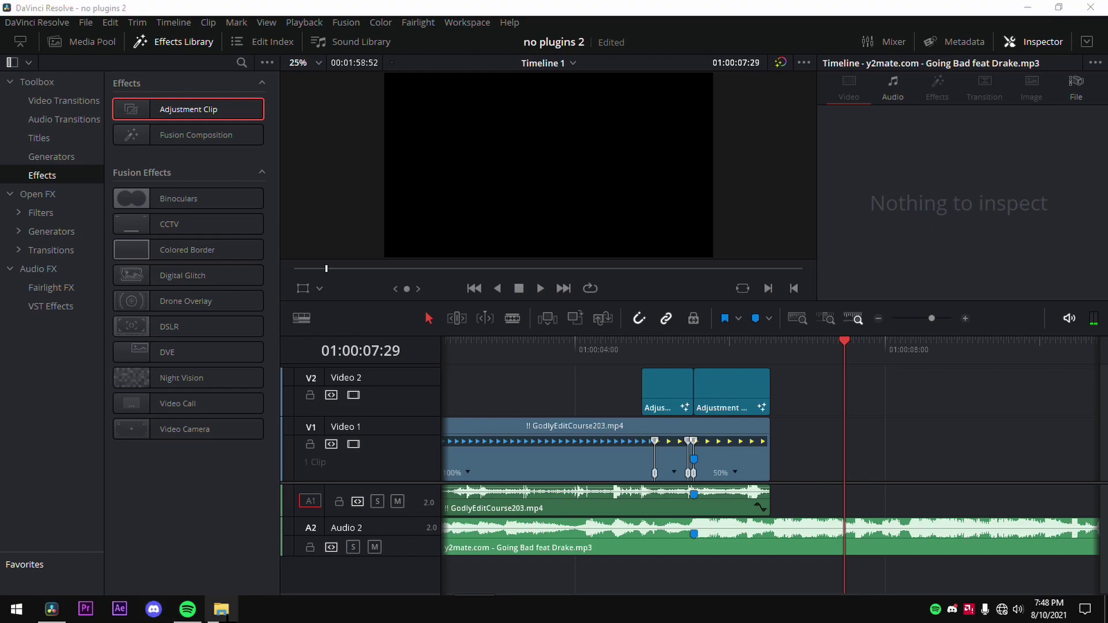
click(486, 123)
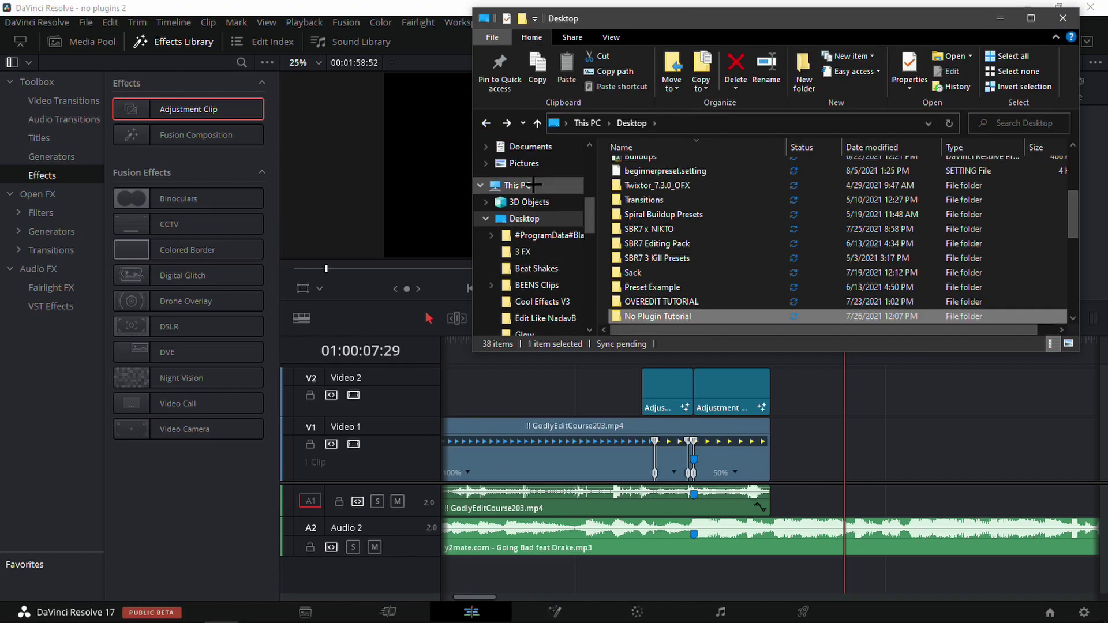
click(528, 186)
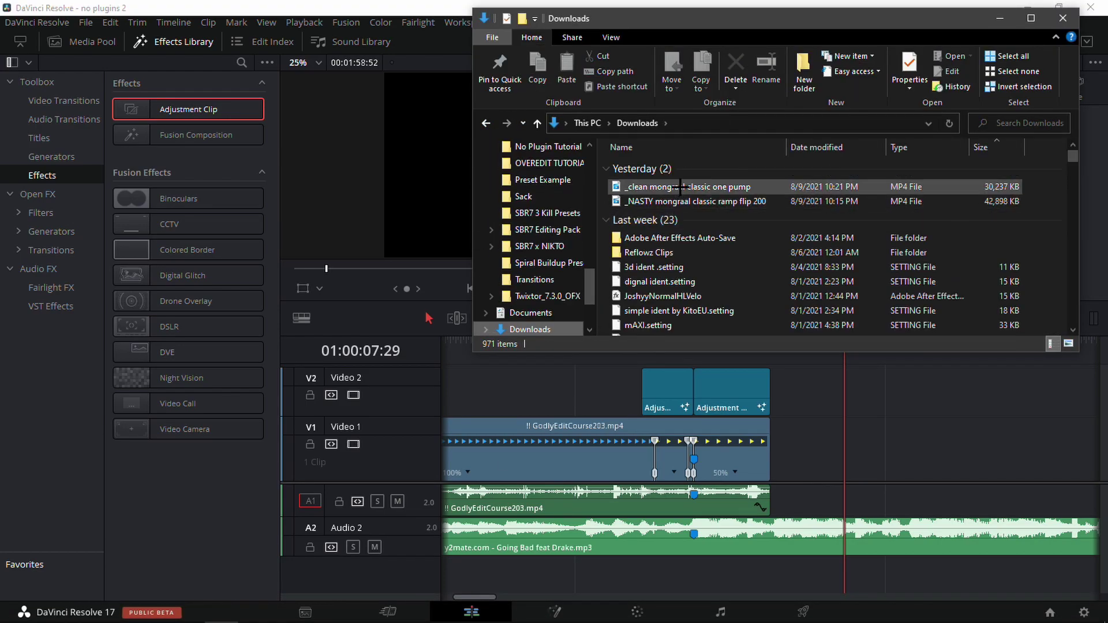
drag(678, 187, 867, 472)
drag(934, 477, 859, 477)
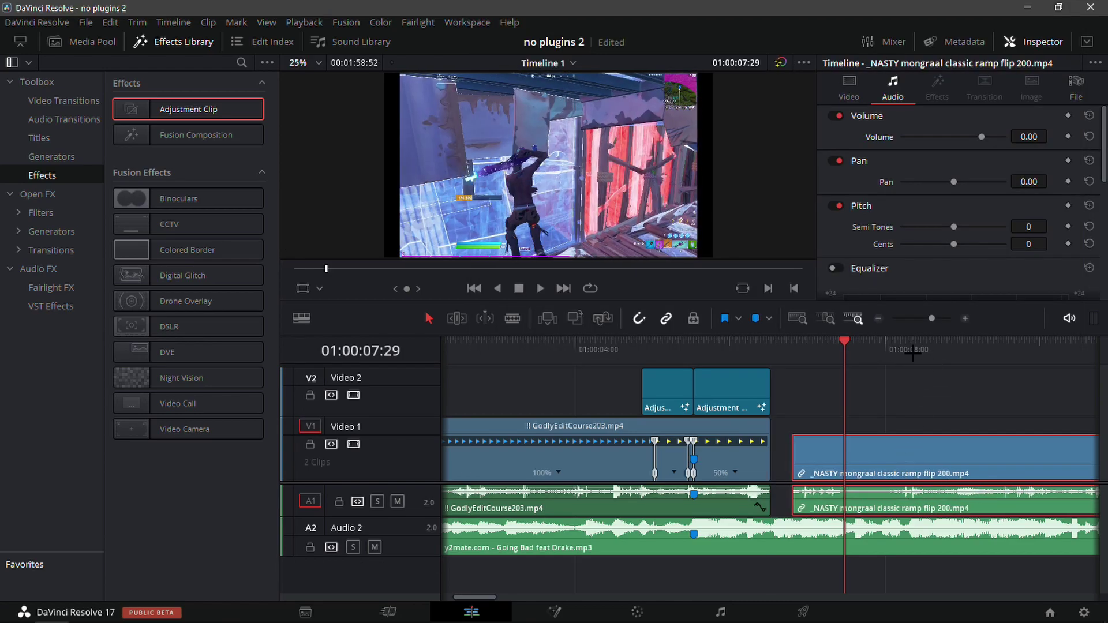
Step: Move the _NASTY clip further along Video 1 to leave a wide gap after the first gameplay clip
drag(823, 358, 786, 384)
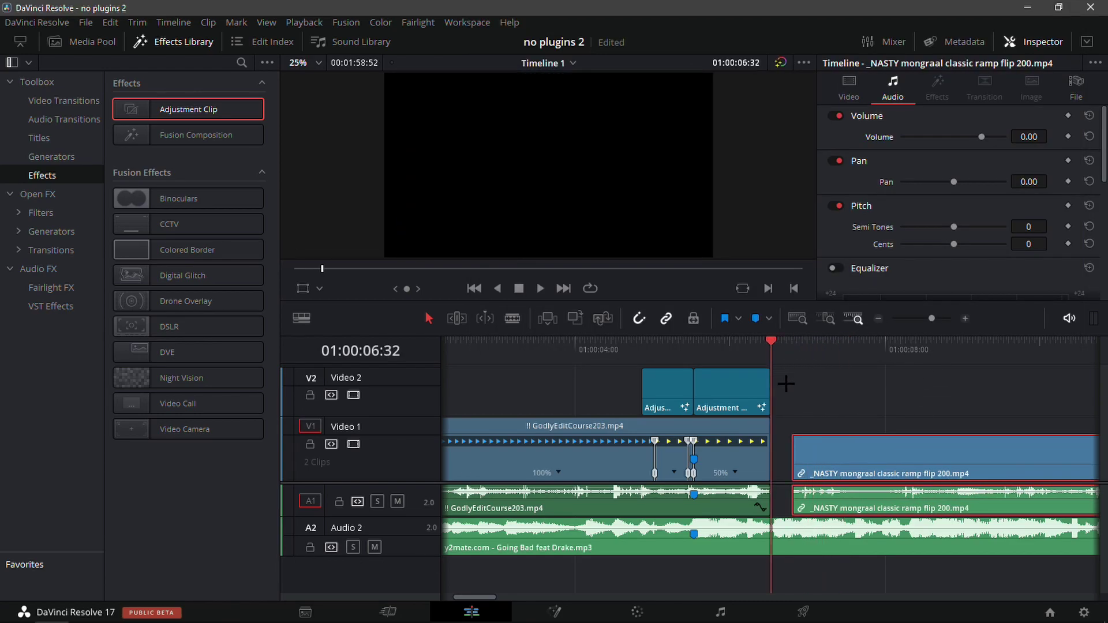
click(876, 320)
drag(807, 442, 960, 442)
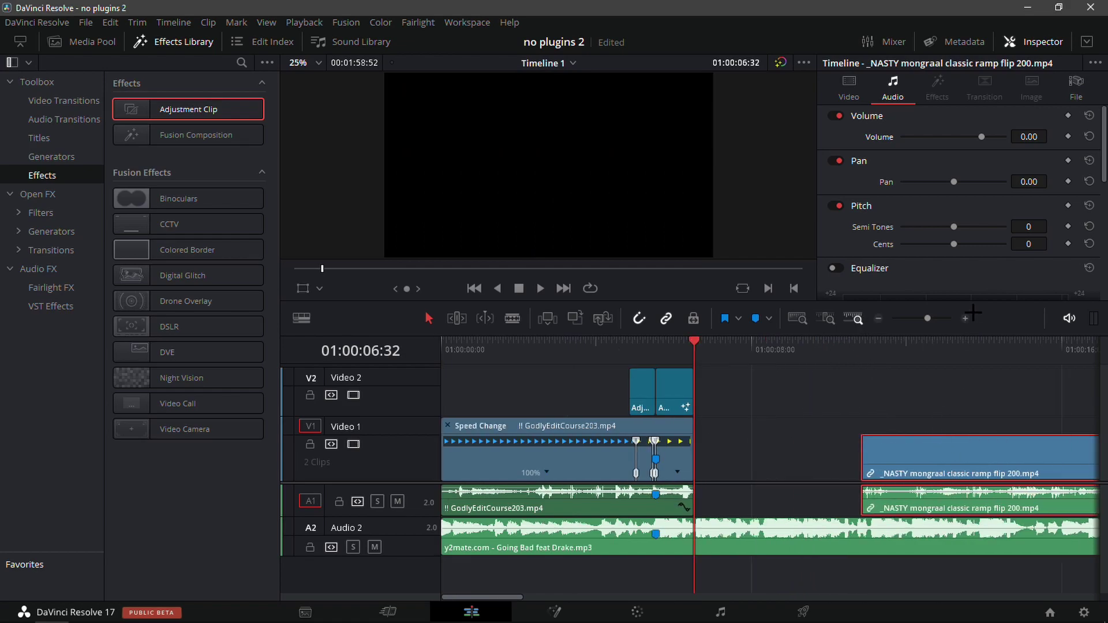
Step: Play the song past the first gameplay clip and add a marker to the Audio 2 clip on the beat at 01:00:08:20
click(964, 318)
click(842, 427)
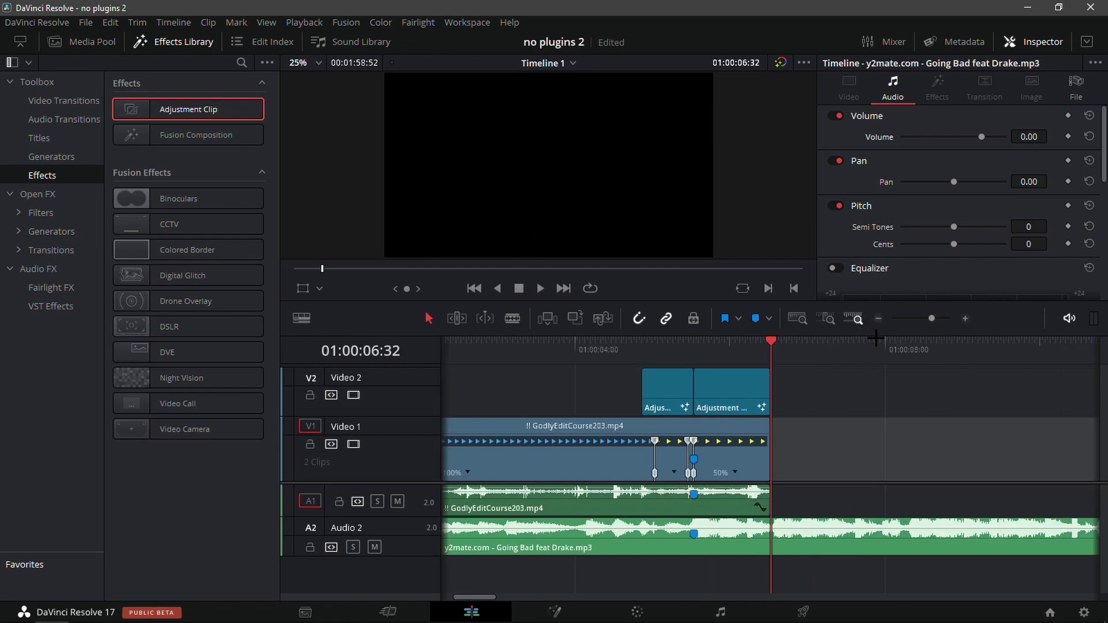
click(879, 319)
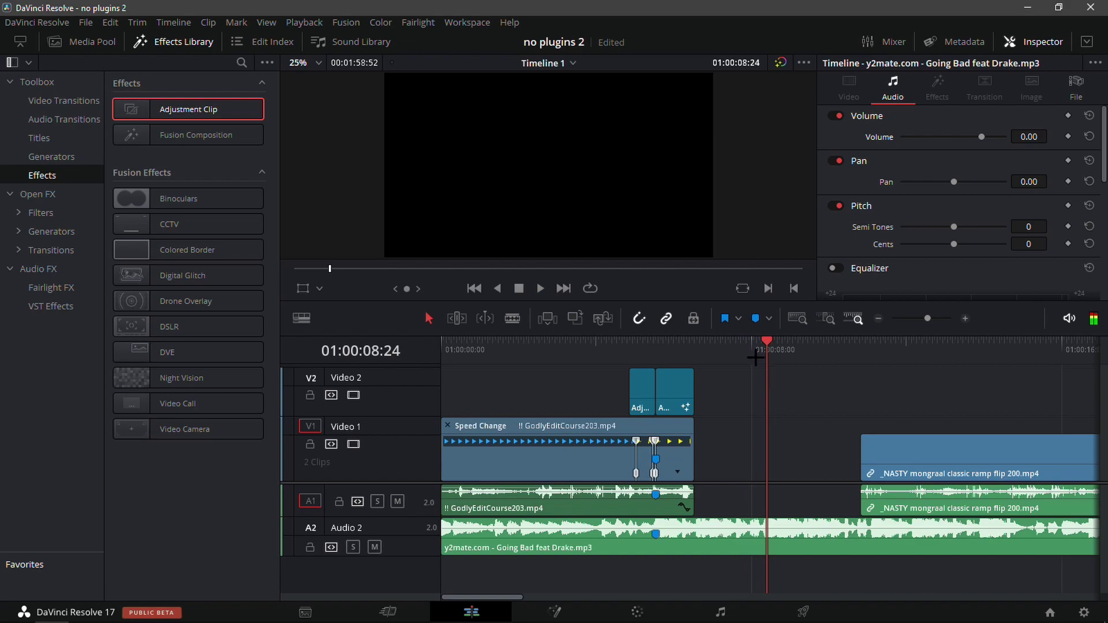
drag(755, 358, 703, 460)
key(space)
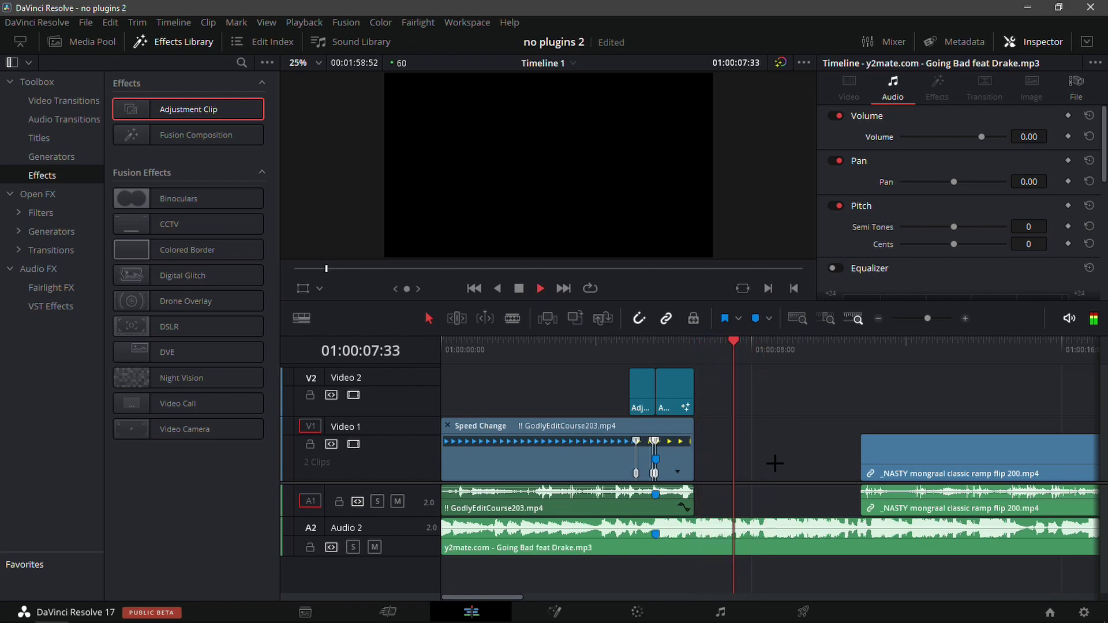
key(space)
click(960, 318)
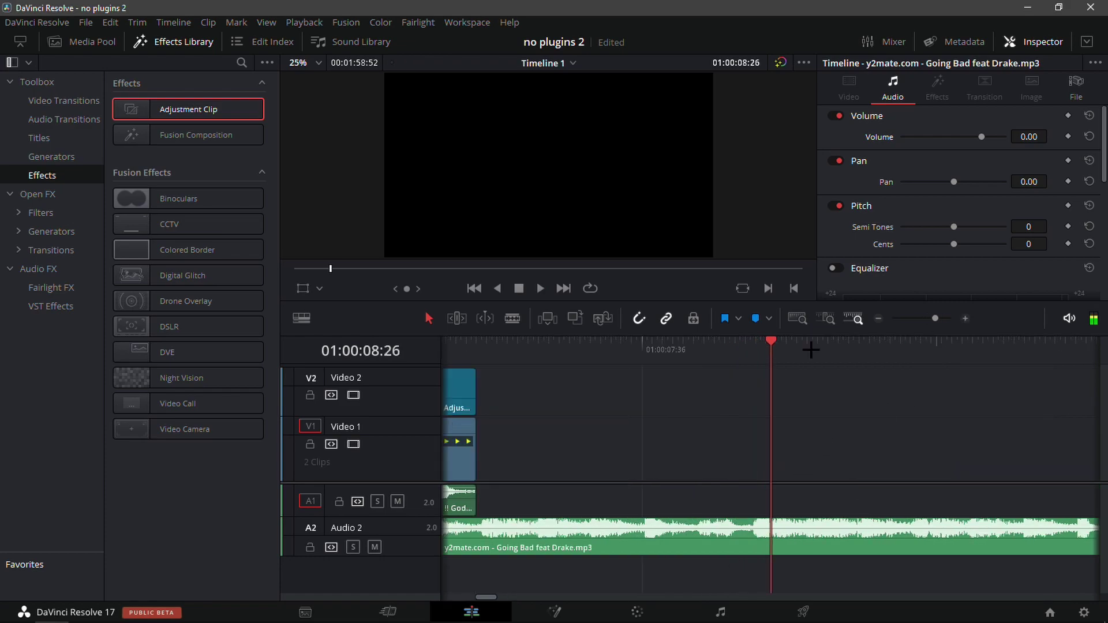
drag(749, 371, 755, 376)
click(828, 540)
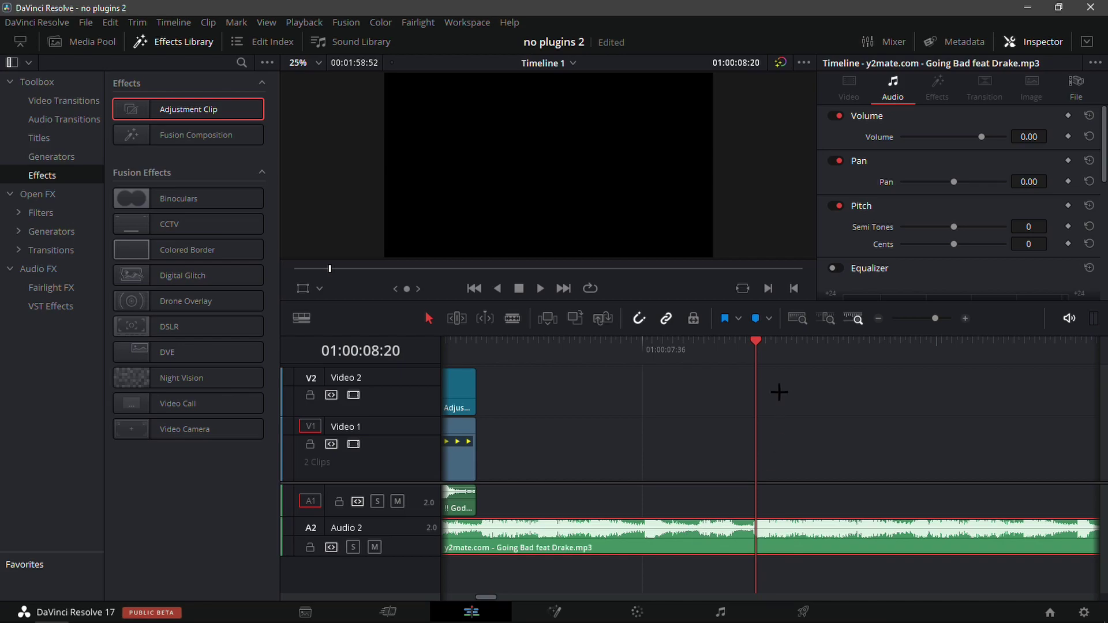
key(m)
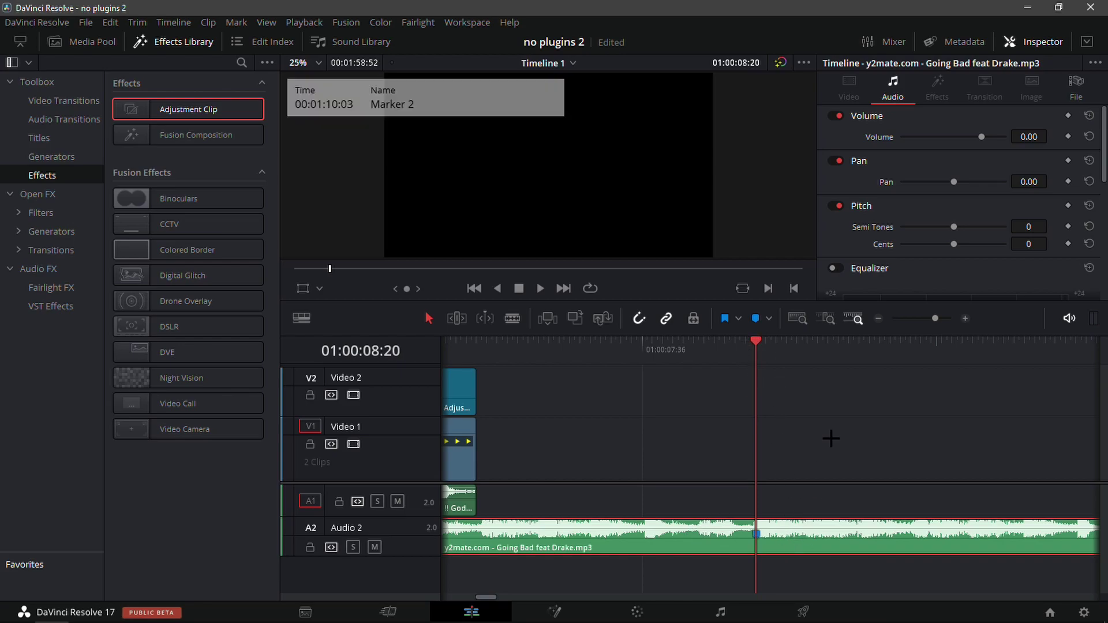
Step: Move the _NASTY clip closer to the first gameplay clip and add a marker to it on the shot frame at 01:00:12:41
click(879, 319)
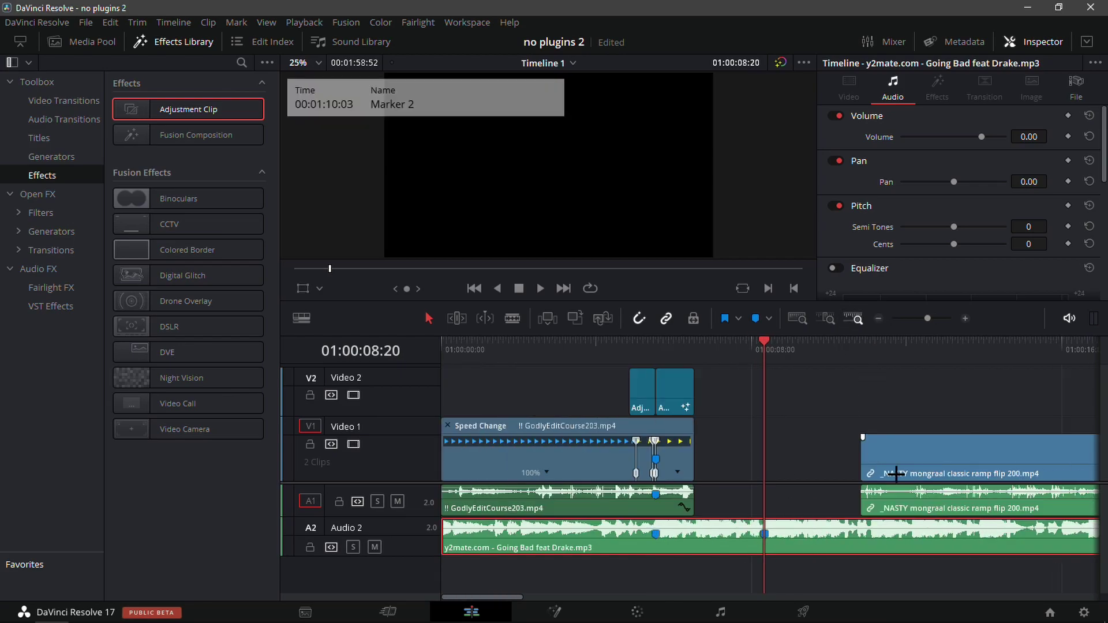
drag(896, 475, 754, 475)
drag(764, 365, 931, 378)
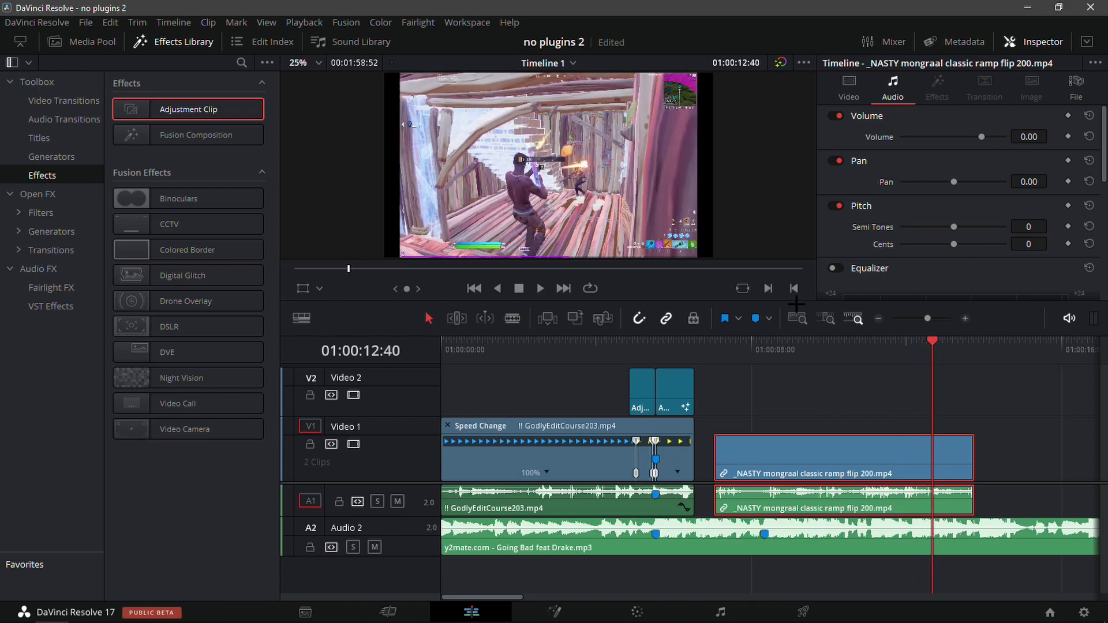
key(Left)
key(Right)
key(Right)
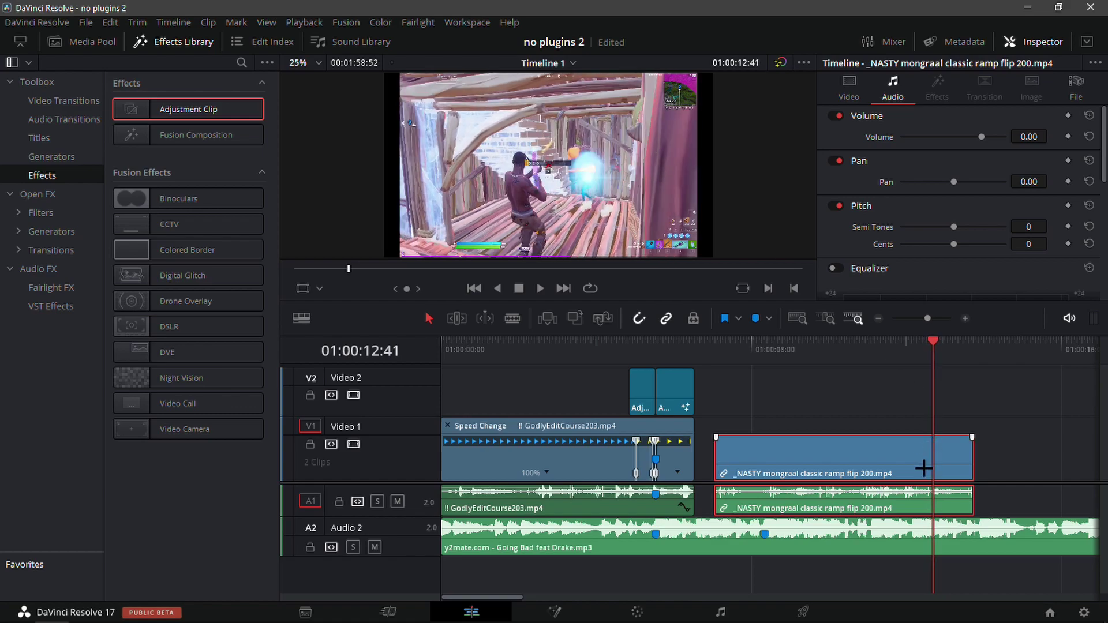
key(m)
Step: Trim the start of the _NASTY clip, place it directly after the first gameplay clip with its marker on the 01:00:08:20 beat, and review it
drag(720, 461, 880, 460)
drag(887, 461, 698, 452)
drag(698, 356, 681, 356)
key(space)
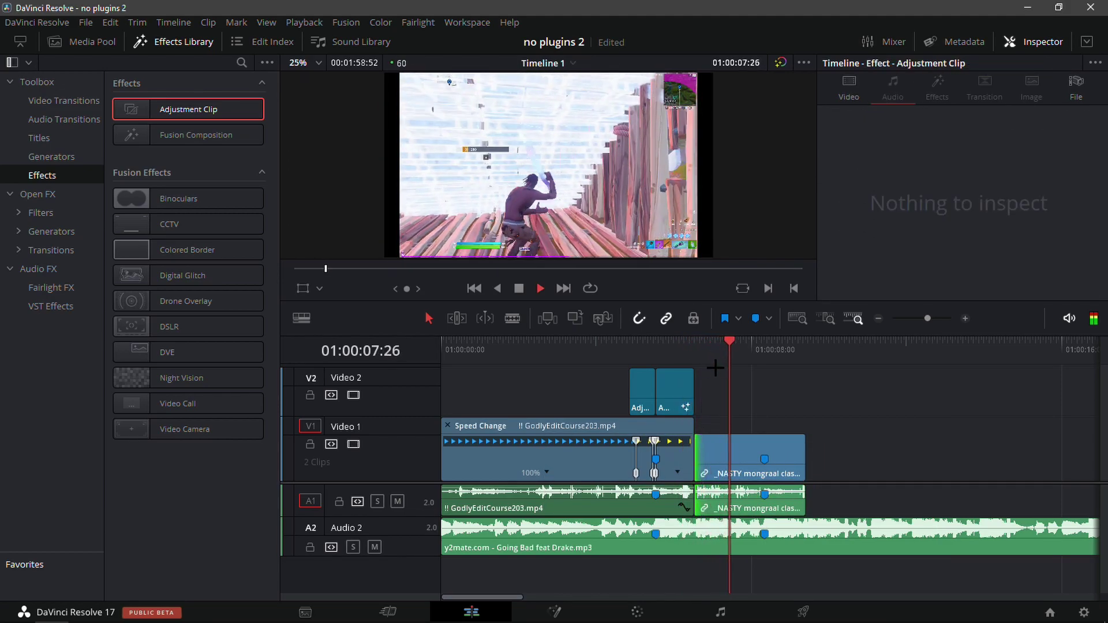
mouse_move(761, 360)
mouse_down()
mouse_move(738, 371)
mouse_move(755, 403)
mouse_up()
Step: Stretch the _NASTY clip horizontally to a Zoom X of 1.107 so it fills the frame, and play it back
click(791, 474)
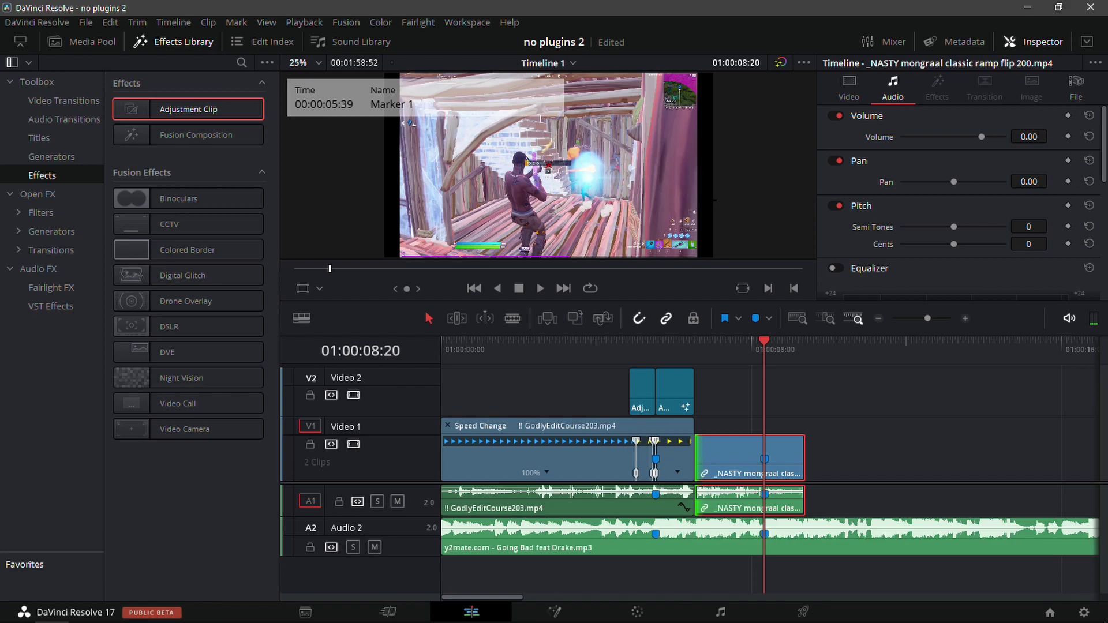
click(303, 289)
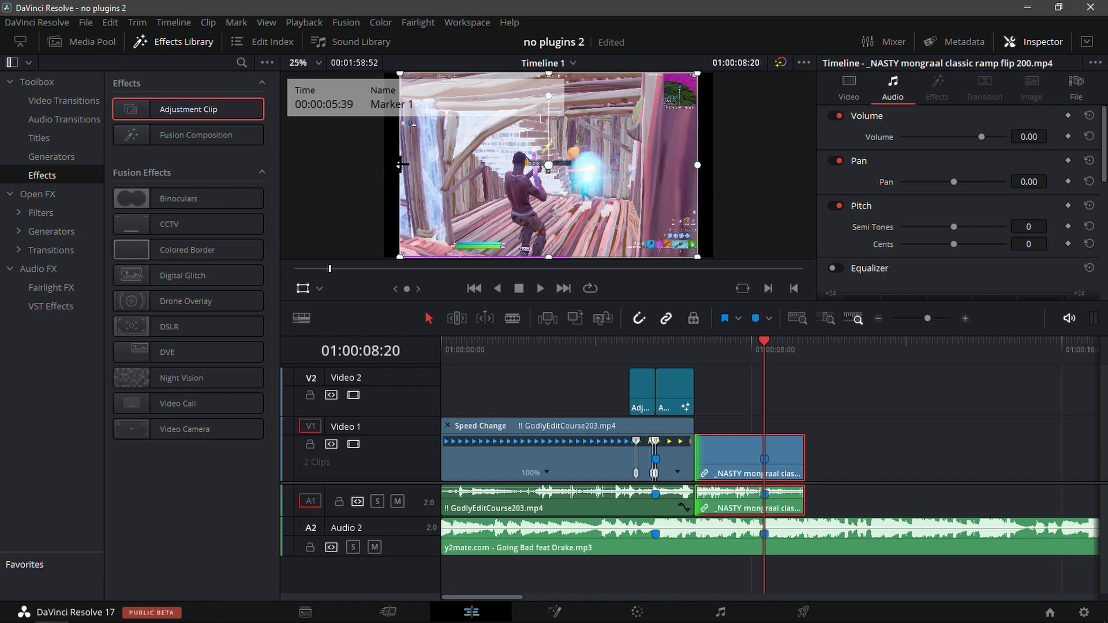
drag(402, 165, 383, 165)
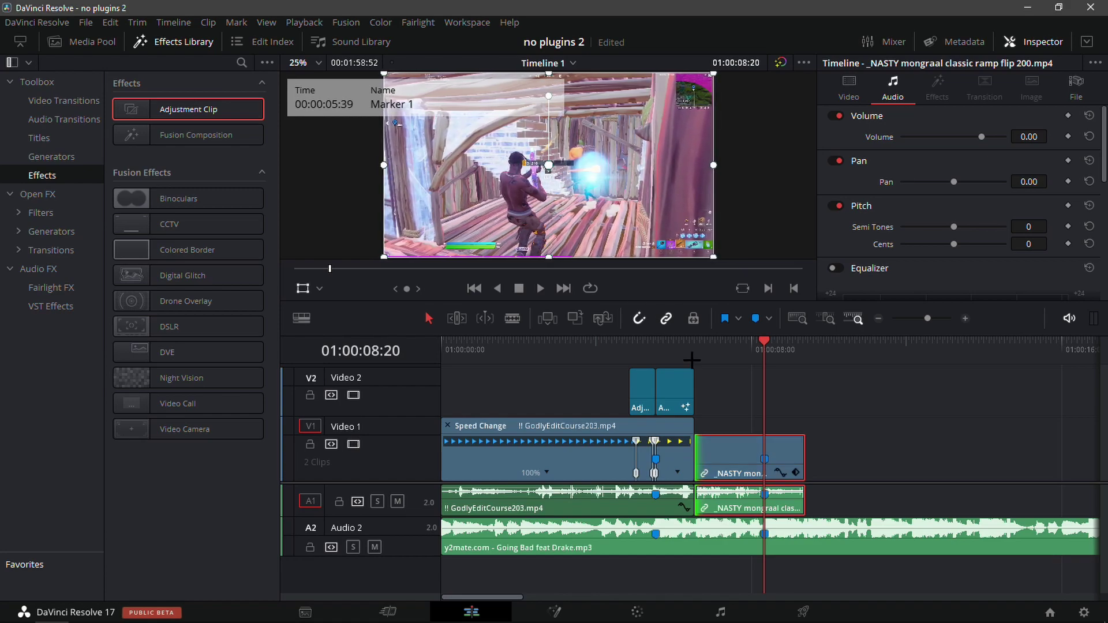
click(307, 292)
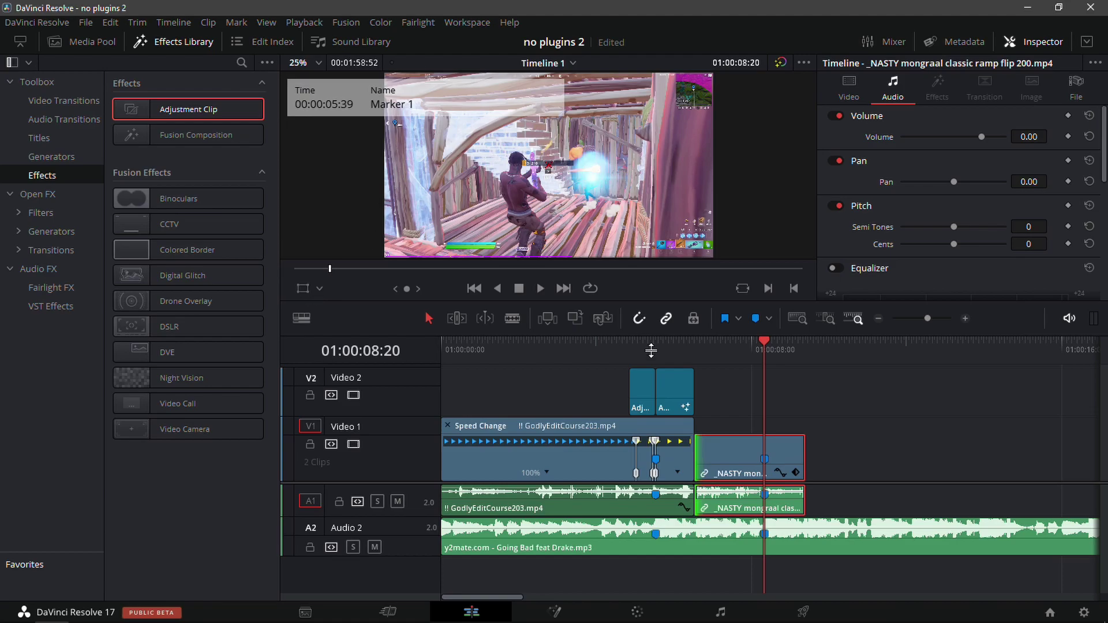
click(699, 353)
key(space)
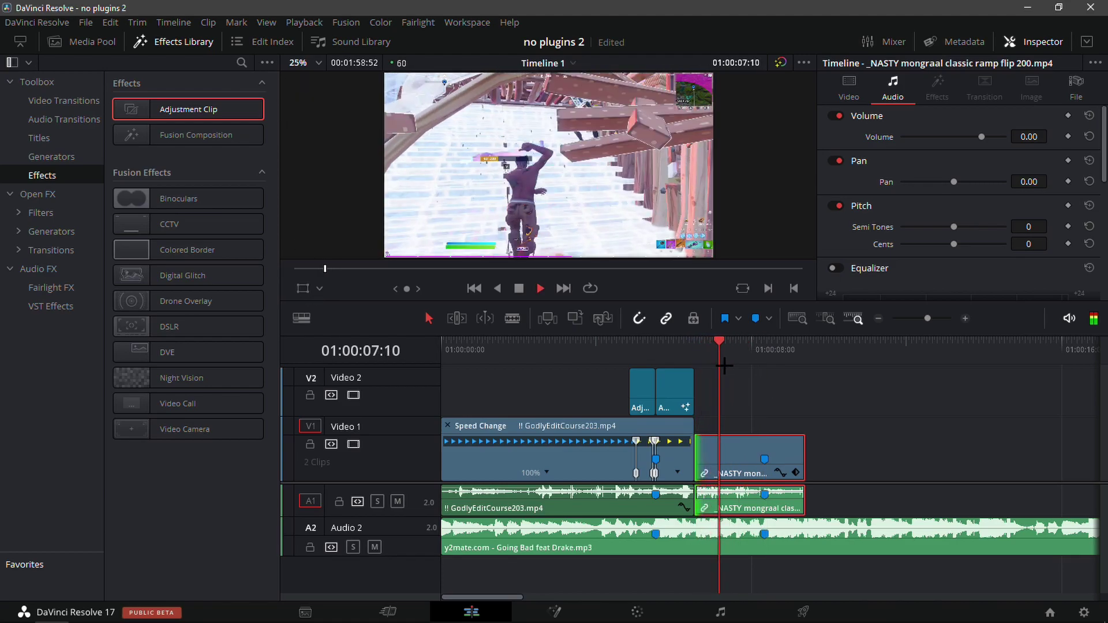
drag(781, 357, 771, 379)
Step: Unlink the _NASTY clip's video from its audio
click(971, 318)
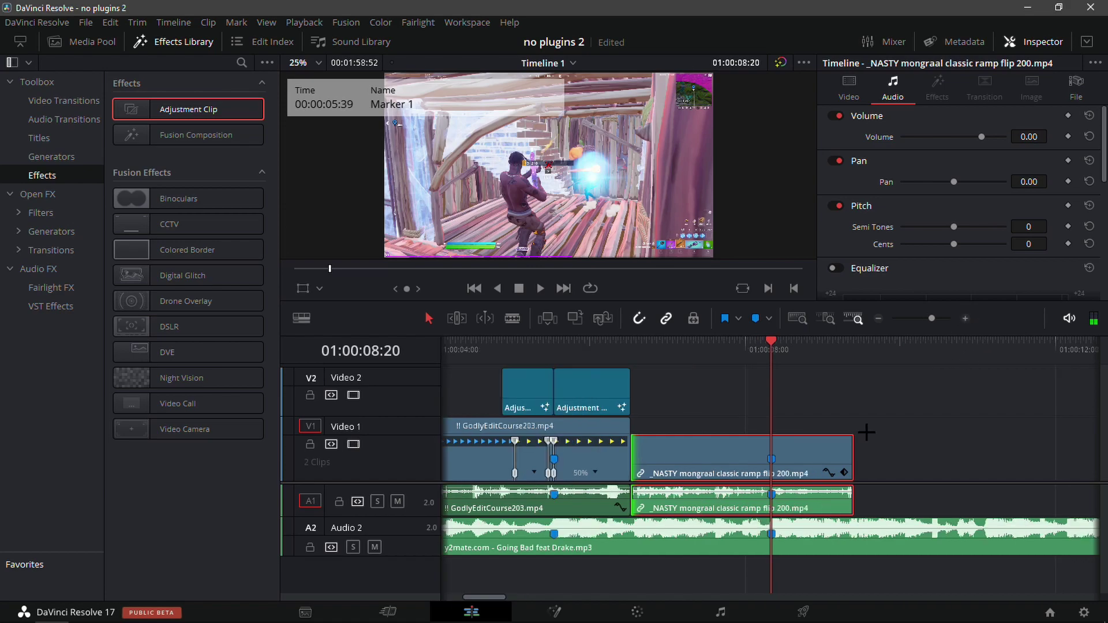
right_click(800, 460)
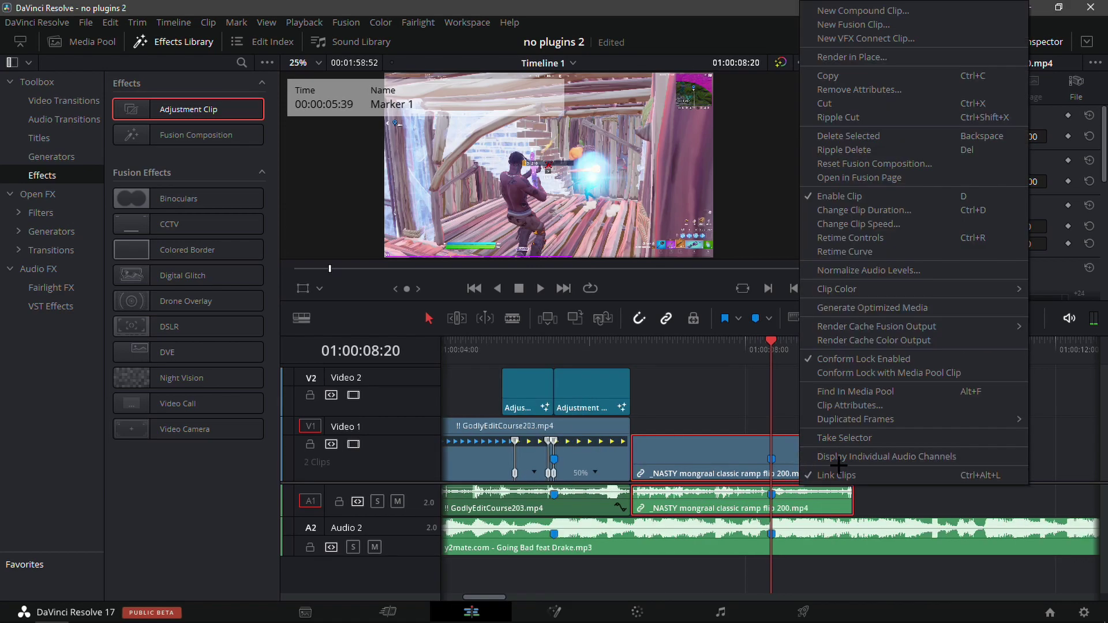
click(824, 475)
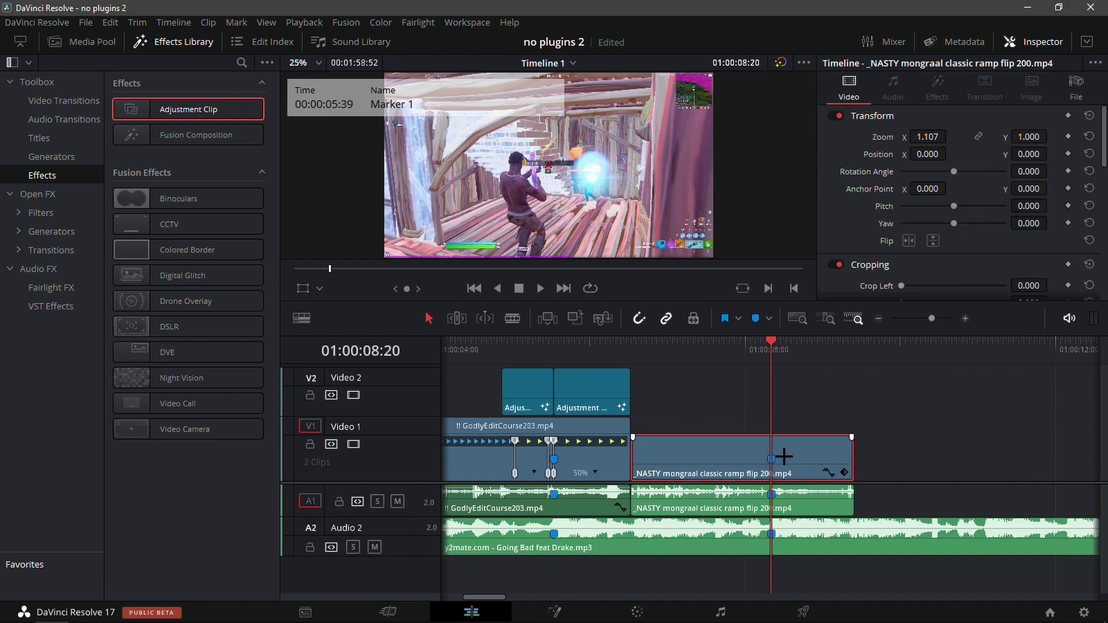
Step: Show the retime controls on the _NASTY video clip and add a speed point at the 01:00:08:20 beat marker
key(ctrl+r)
click(963, 318)
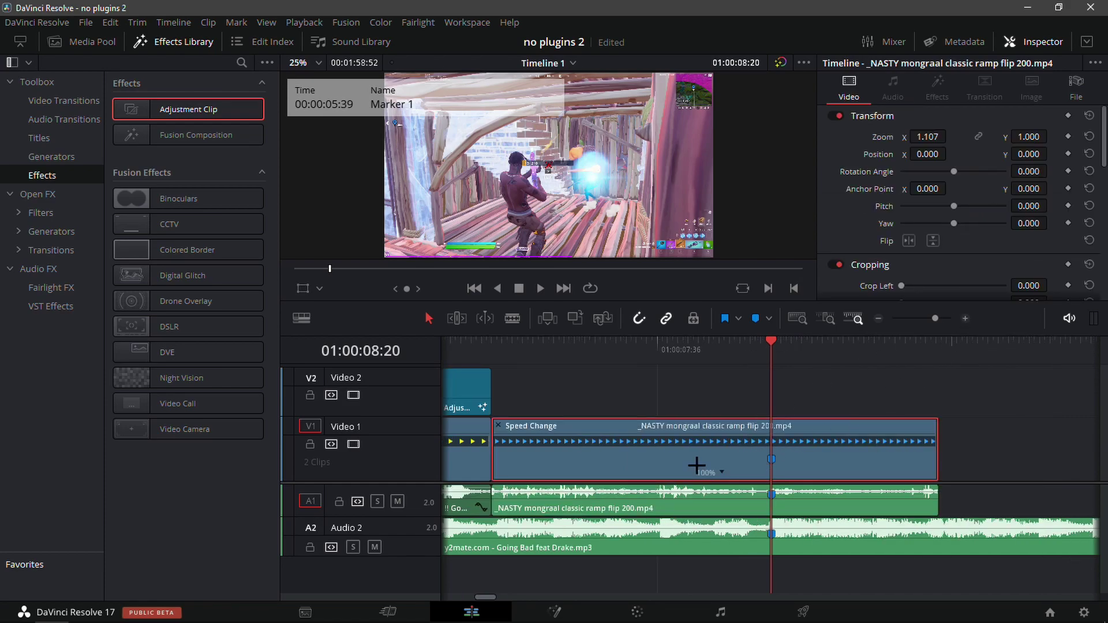
click(718, 473)
click(763, 471)
Step: Step back frame by frame to 01:00:07:50 and add a second speed point to the _NASTY clip there
key(Left)
key(Left)
key(Left)
key(Left)
key(Left)
key(Left)
key(Left)
key(Left)
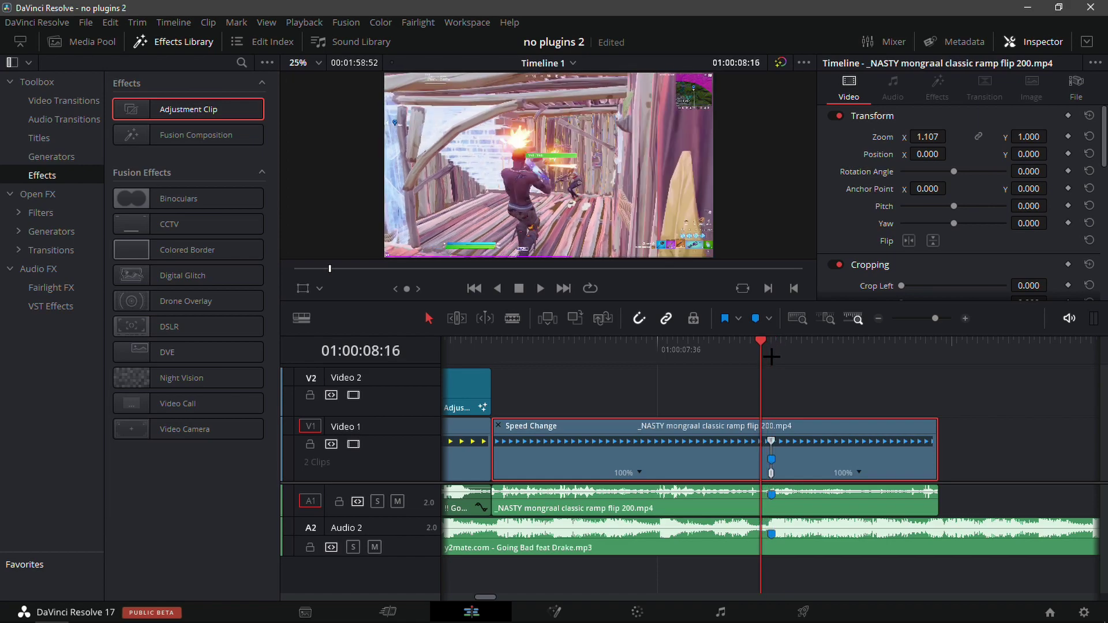
key(Left)
key(Left)
key(Left)
key(Left)
key(Left)
key(Left)
key(Left)
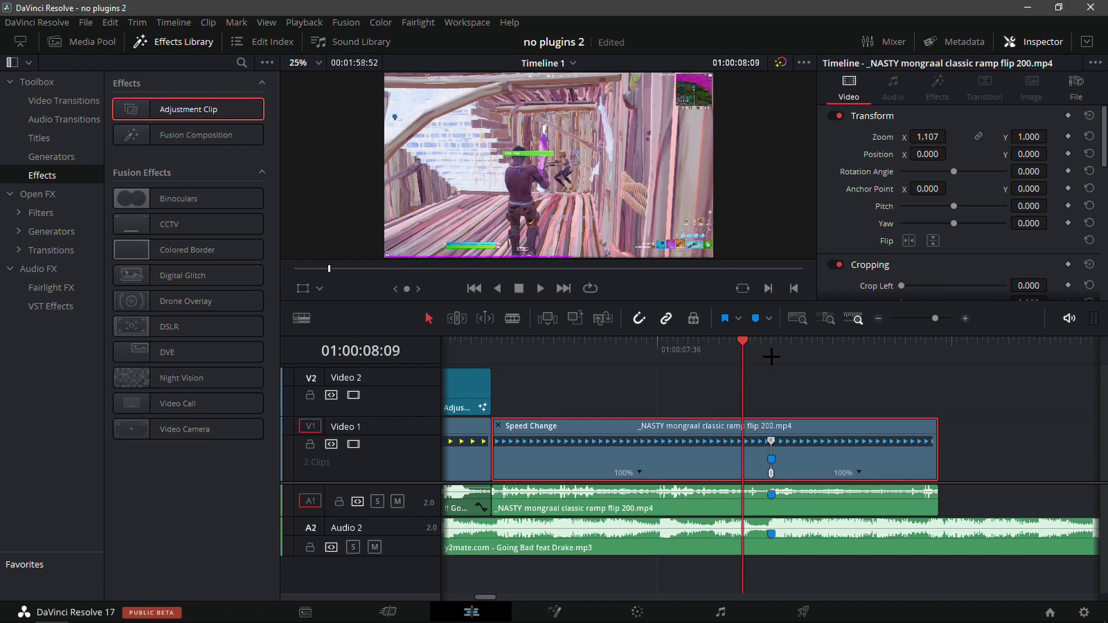
key(Left)
key(Left)
key(Left)
key(Left)
key(Left)
key(Left)
key(Left)
key(Left)
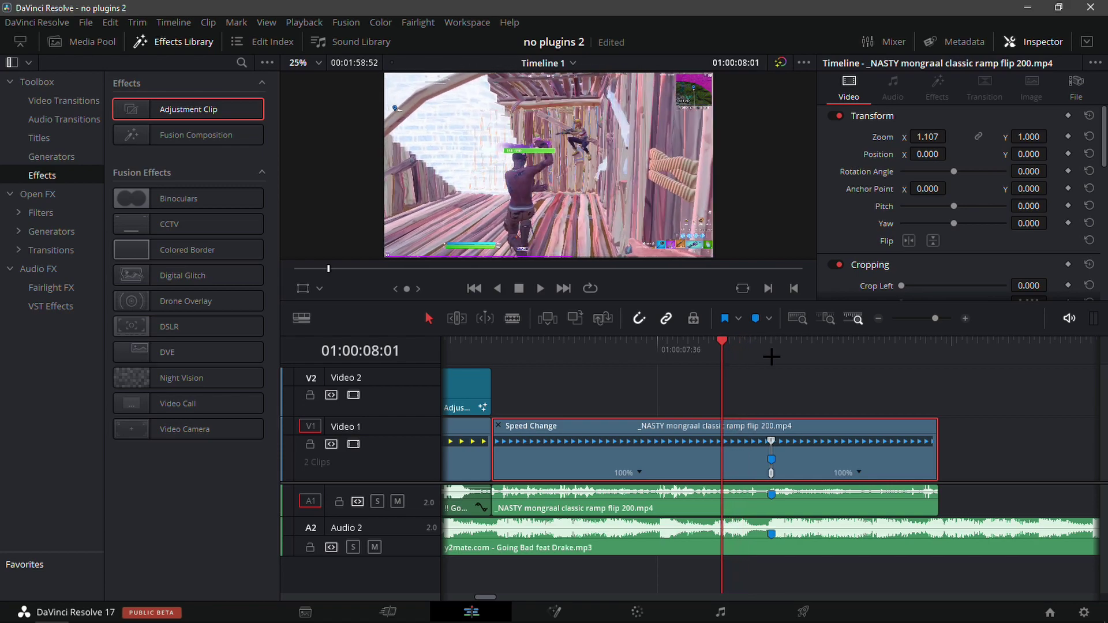
key(Left)
key(Left)
key(Left)
key(Left)
key(Left)
key(Left)
key(Left)
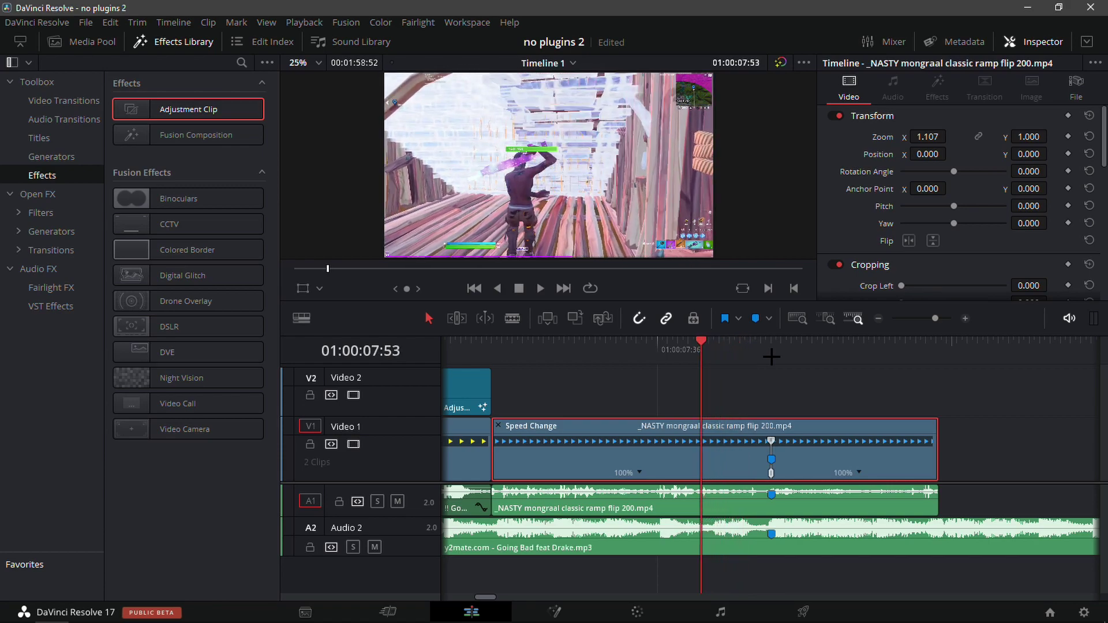
right_click(856, 469)
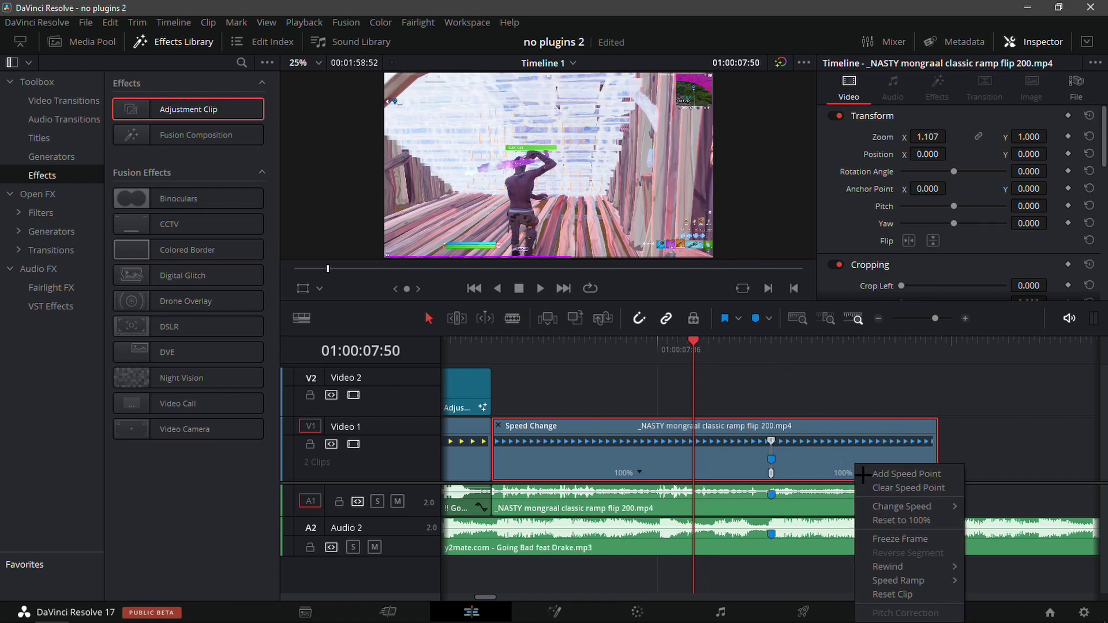
click(881, 460)
right_click(855, 465)
click(881, 474)
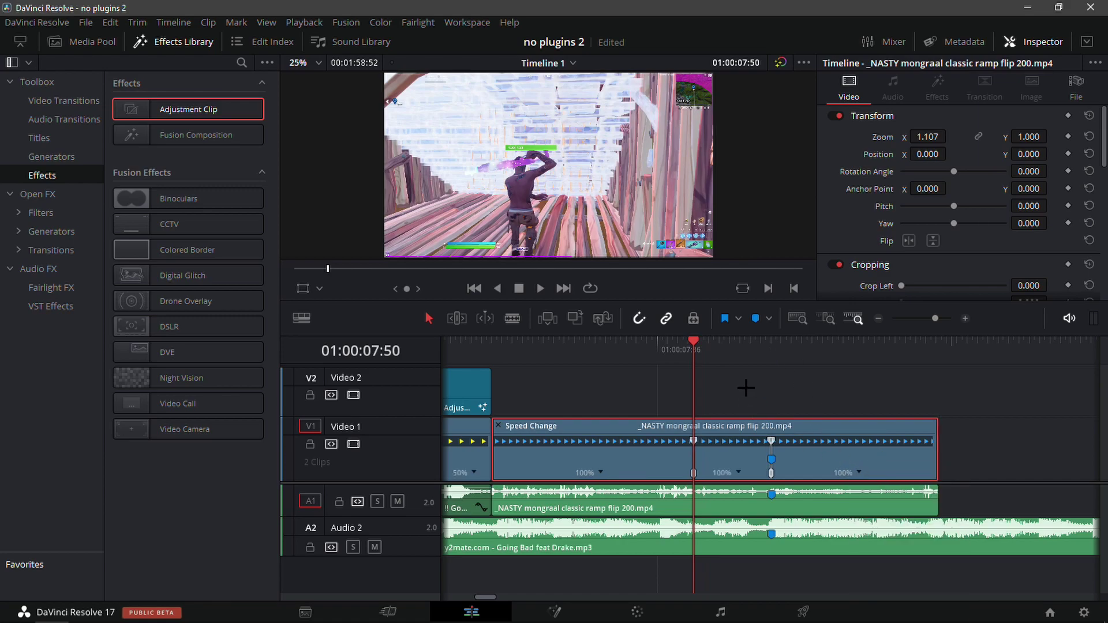
Step: Add a speed point to the _NASTY clip at 01:00:08:05, between the two existing speed points
drag(695, 350, 733, 350)
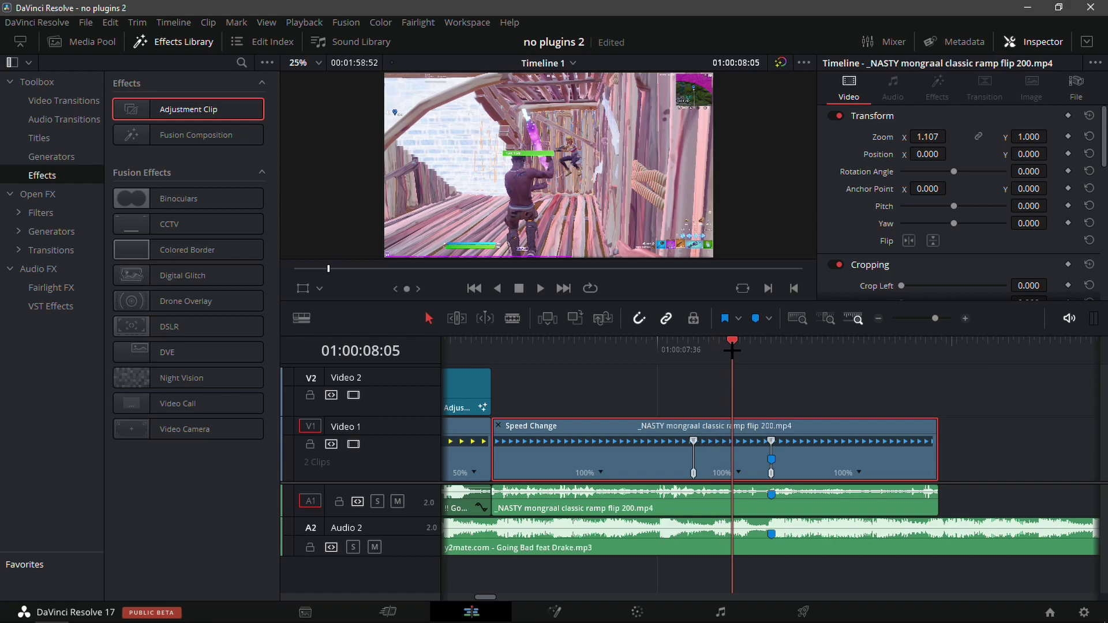
right_click(742, 469)
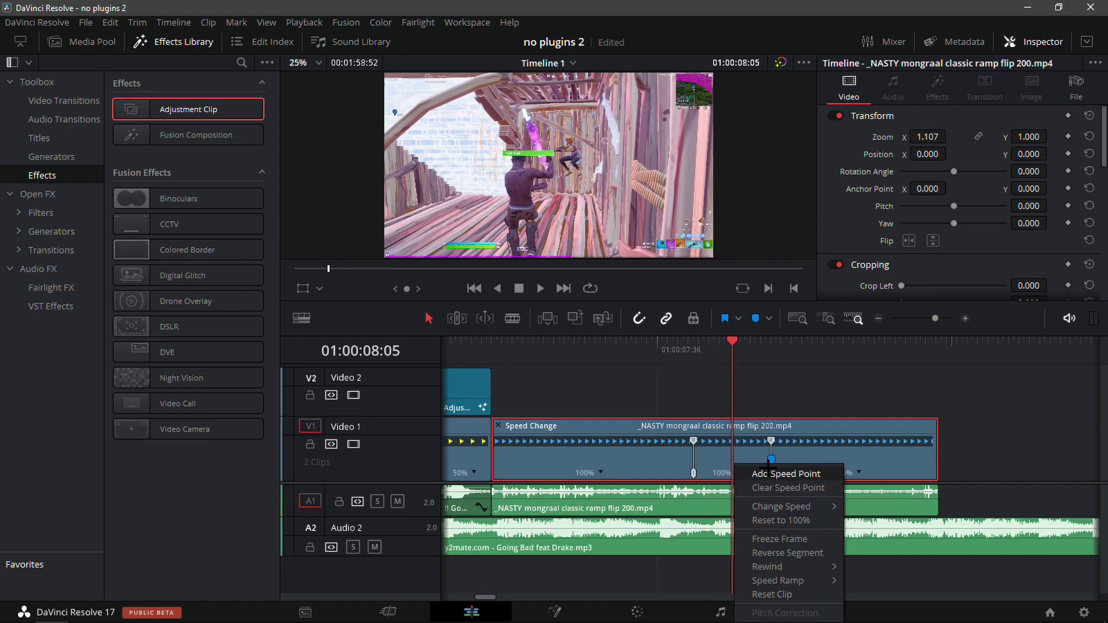
click(765, 471)
Step: Set the speed between the first and second speed points to 50% and between the second and third to 400%
click(716, 475)
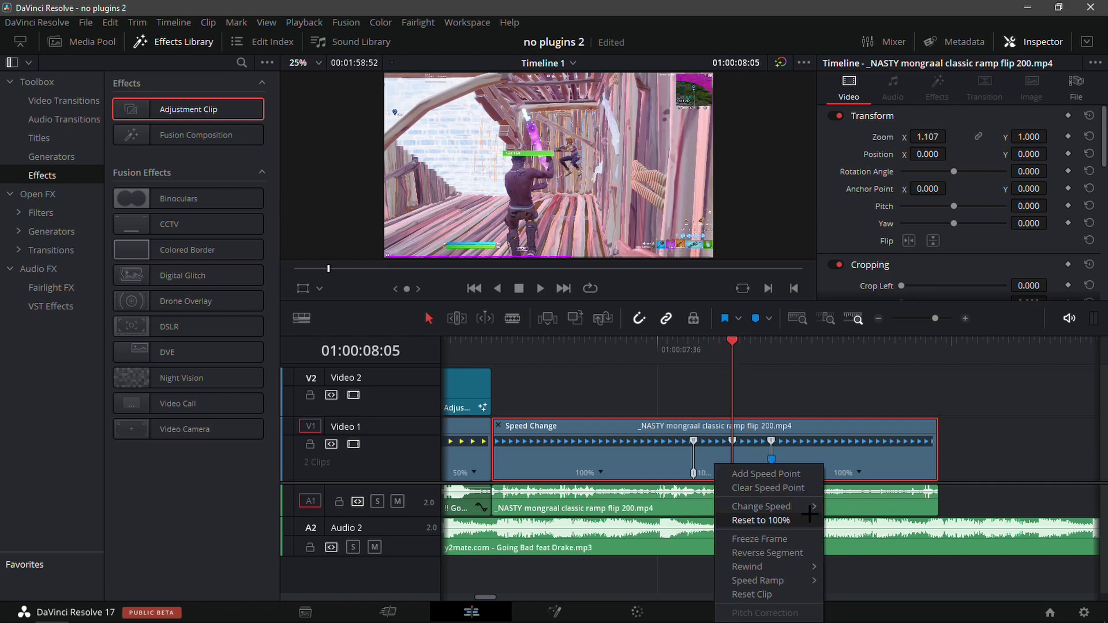
mouse_move(768, 502)
click(866, 513)
click(965, 318)
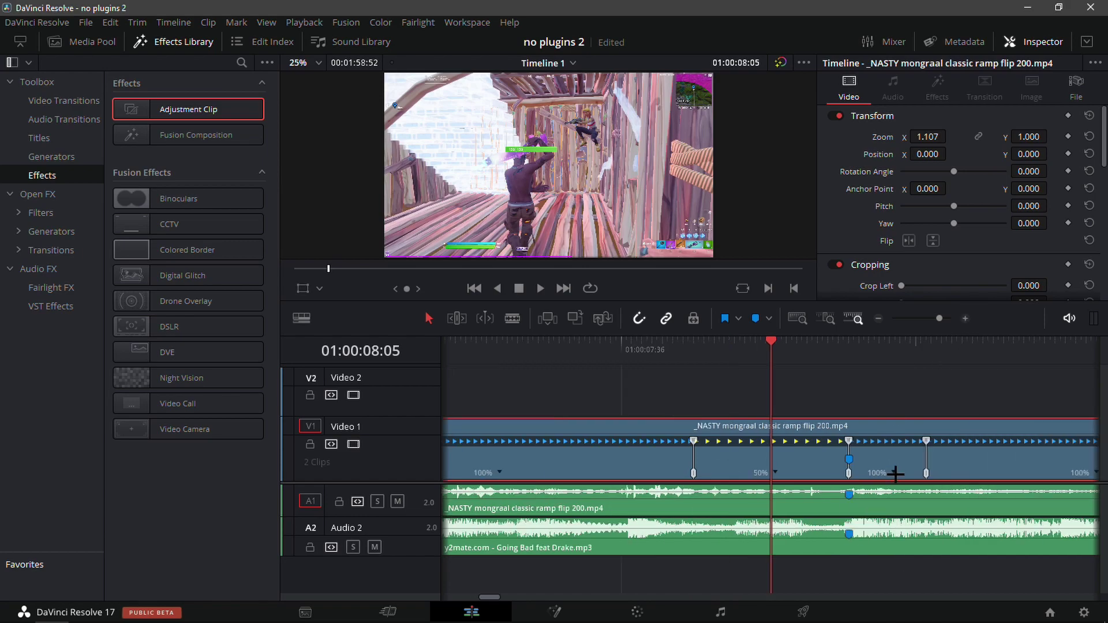
right_click(893, 469)
mouse_move(946, 506)
click(1022, 599)
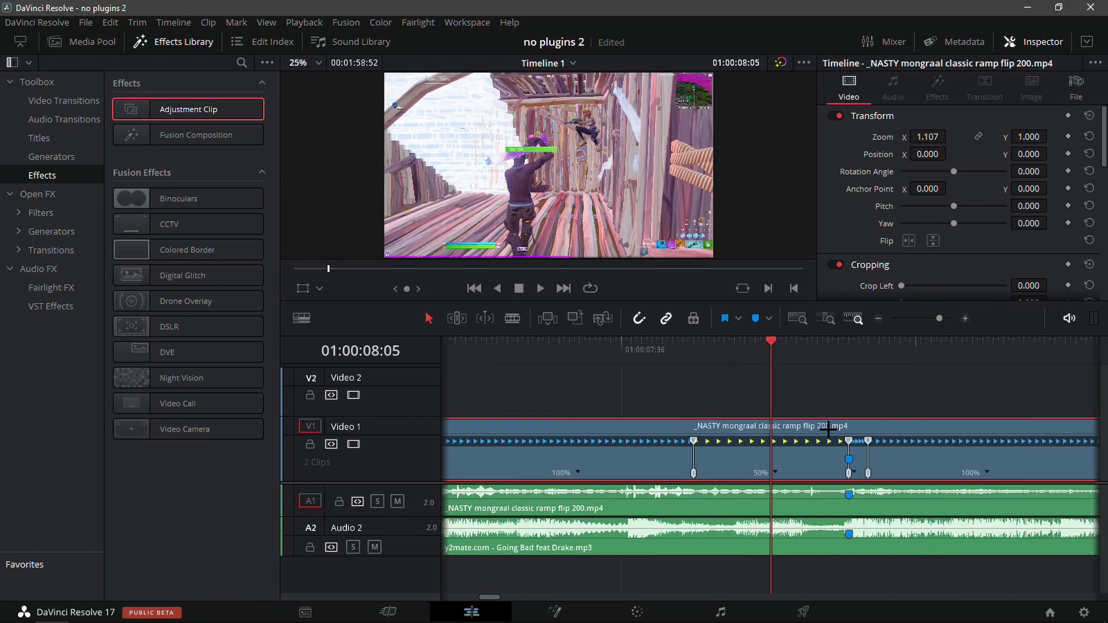
Step: Shift the middle speed point earlier so the last one lands on the 01:00:08:20 beat marker, and slow the final segment to 50%
click(848, 346)
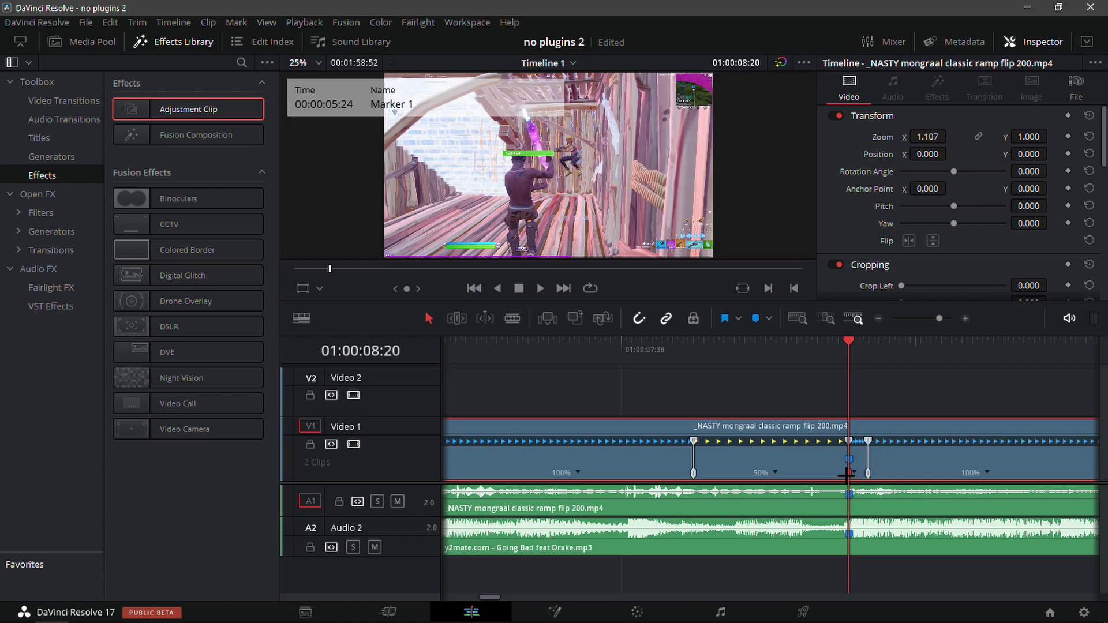
drag(849, 474, 827, 474)
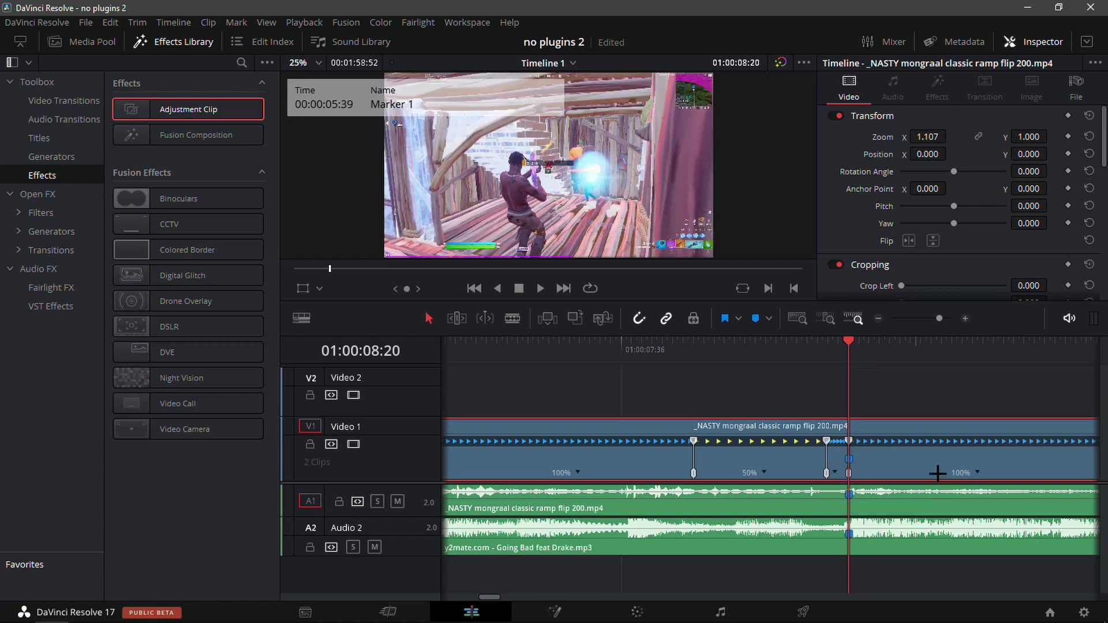
click(979, 477)
mouse_move(1010, 506)
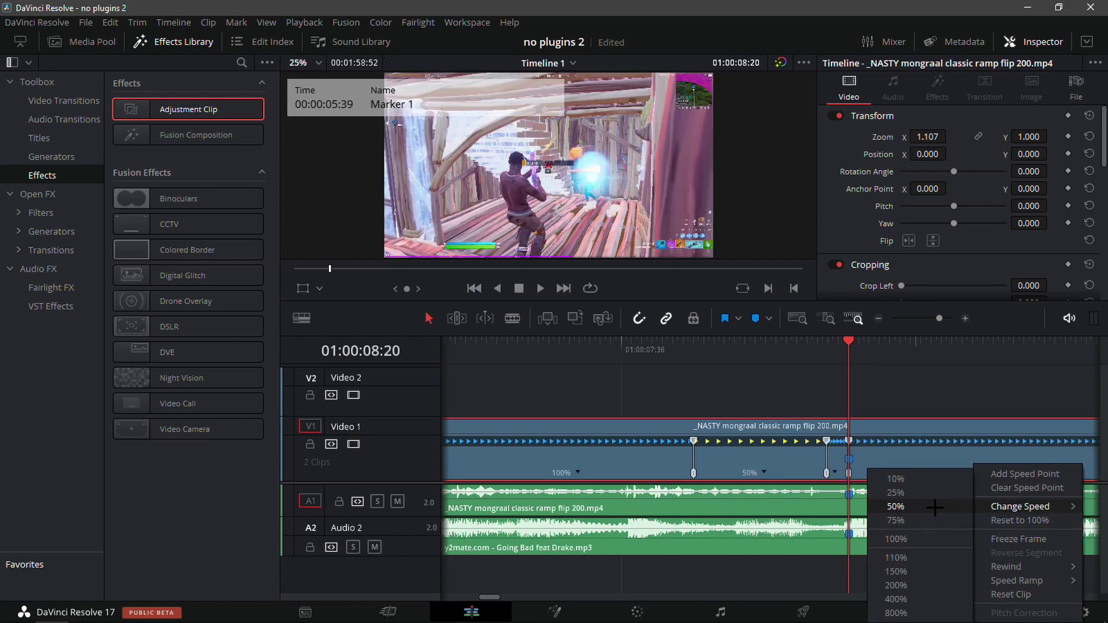
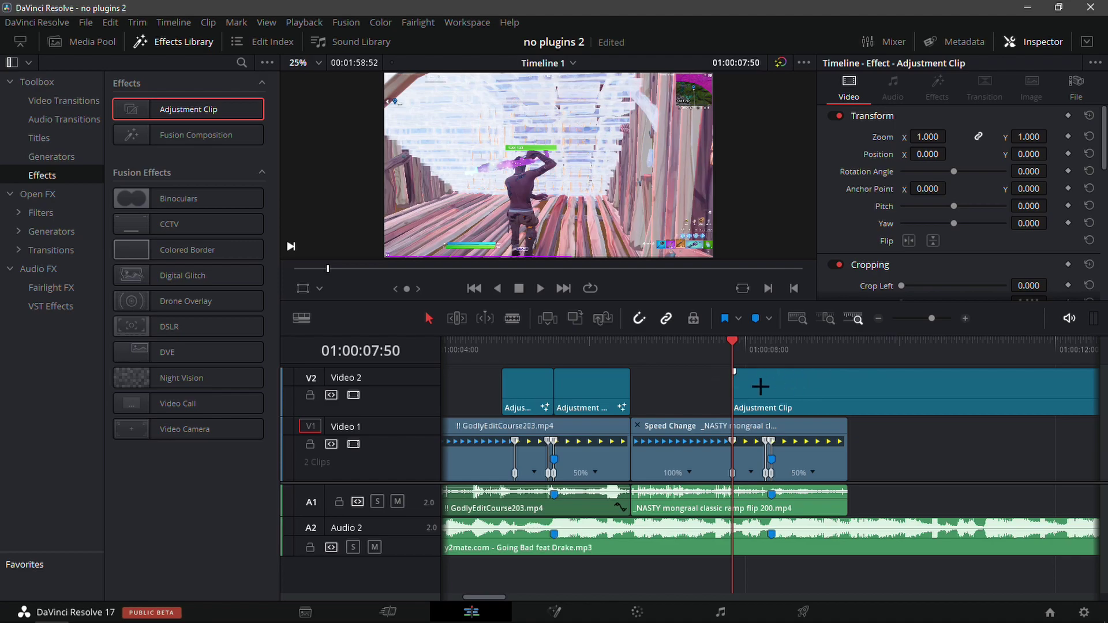
Step: Move the start of the new adjustment clip on Video 2 back to 01:00:07:40
drag(753, 340, 733, 359)
key(Left)
key(Left)
key(Left)
key(Left)
key(Left)
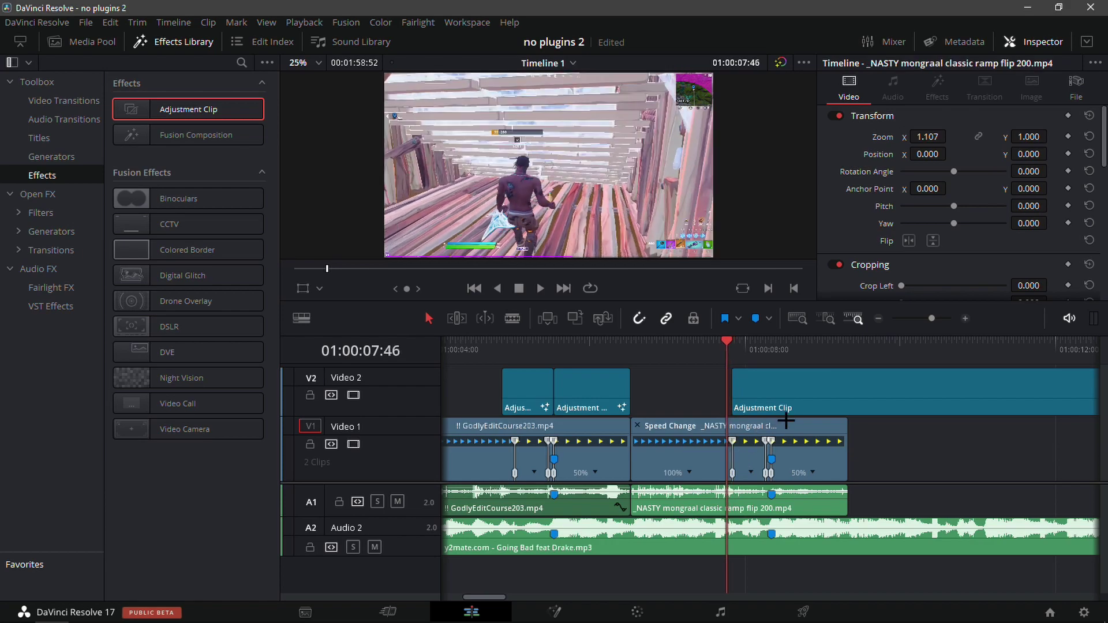
key(Left)
key(Left)
key(Left)
key(Left)
key(Left)
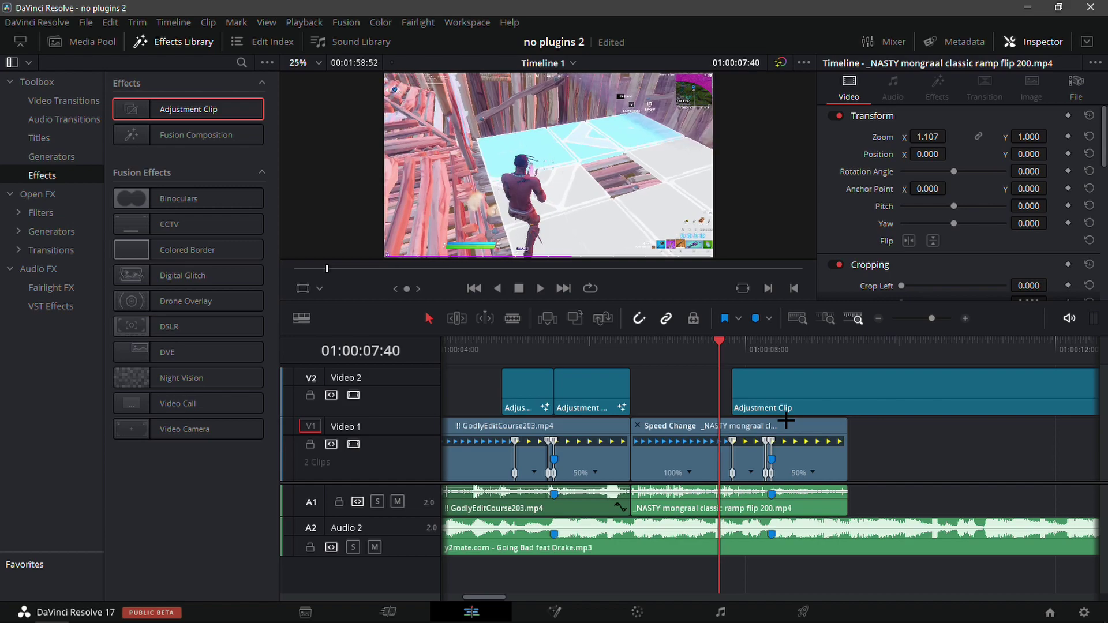
drag(783, 399, 772, 401)
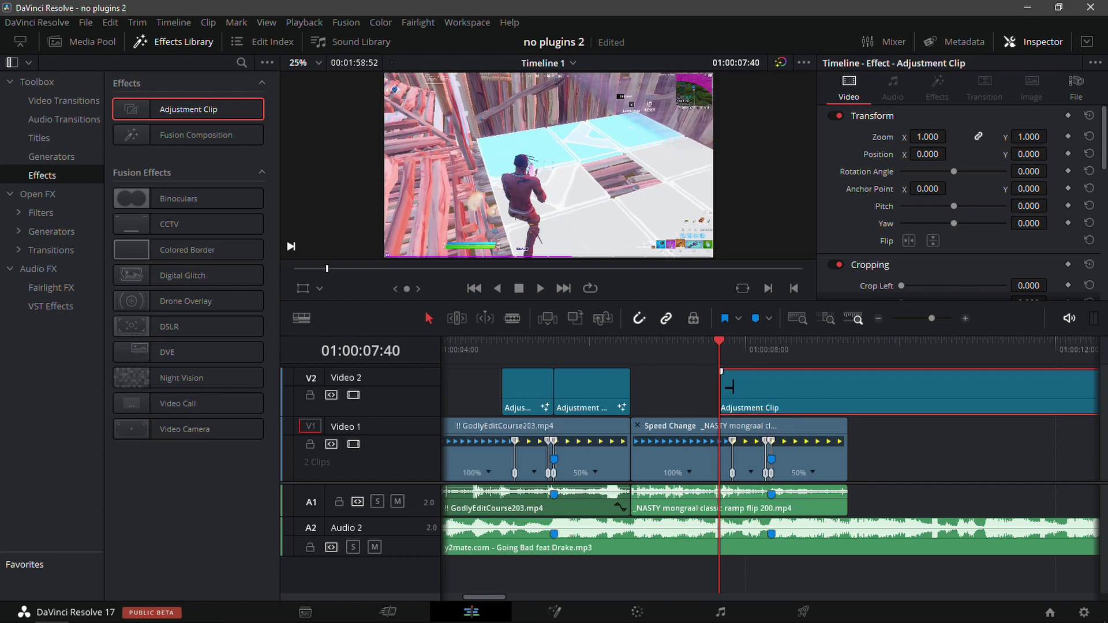
Step: Split the new adjustment clip at the 01:00:08:20 beat marker and delete the part after it
drag(729, 358, 771, 358)
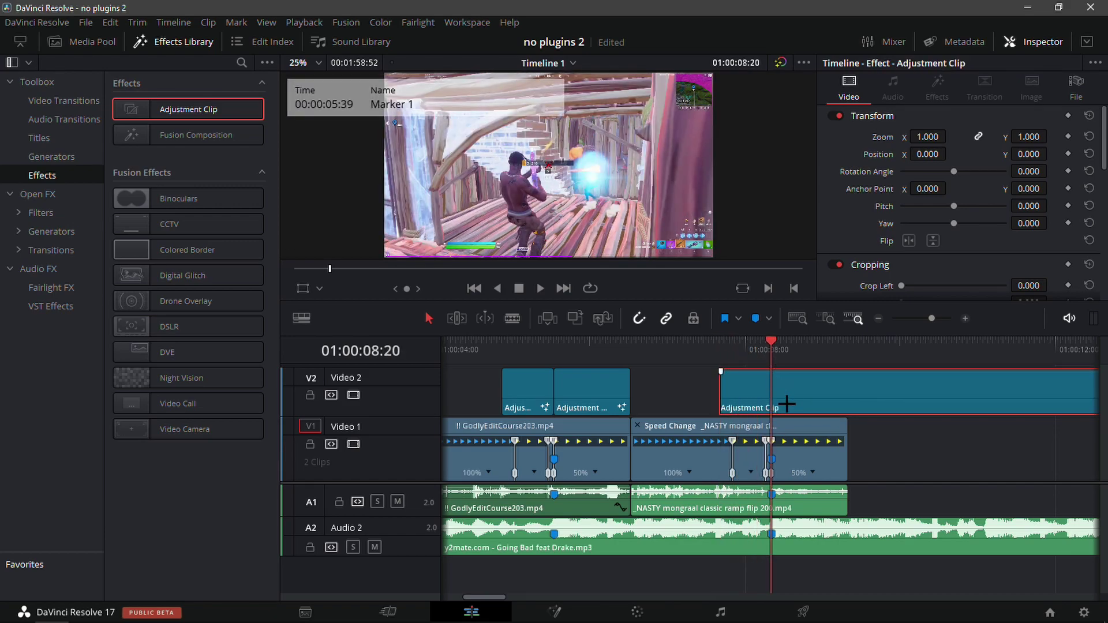
key(ctrl+b)
click(824, 401)
key(Delete)
Step: Place the playhead at the start of the shortened adjustment clip and open it in Fusion
click(739, 346)
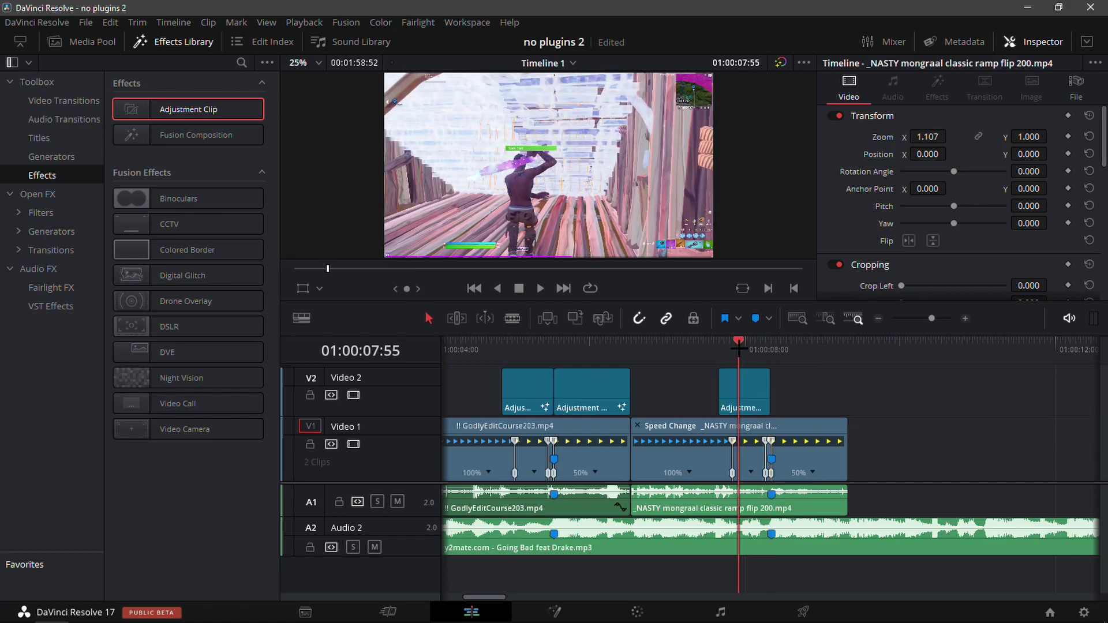
drag(739, 348, 719, 353)
click(555, 611)
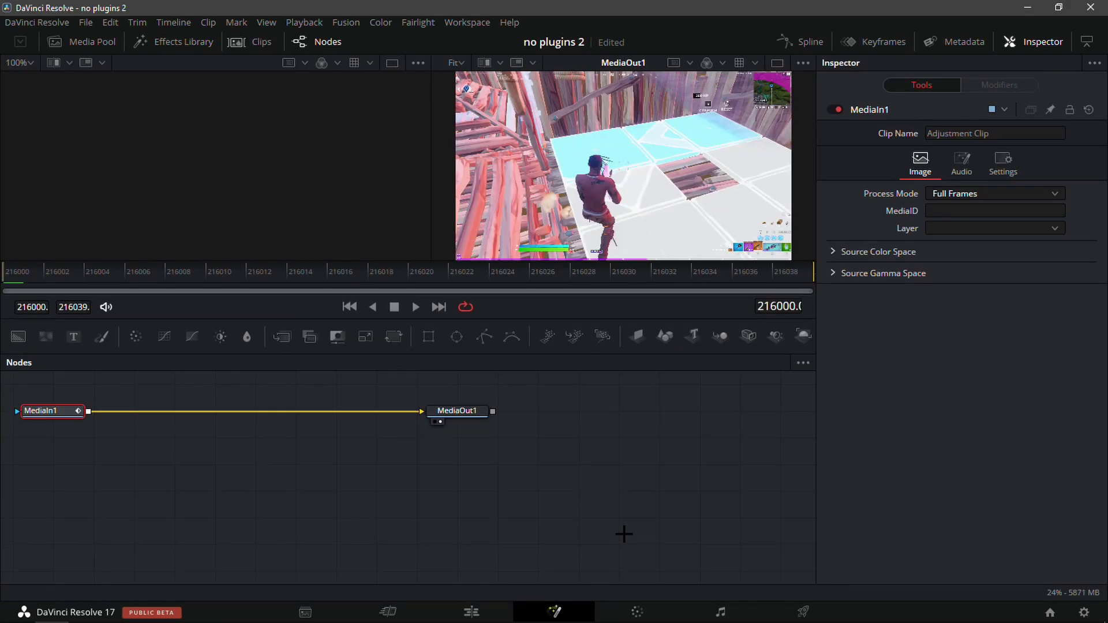
click(615, 516)
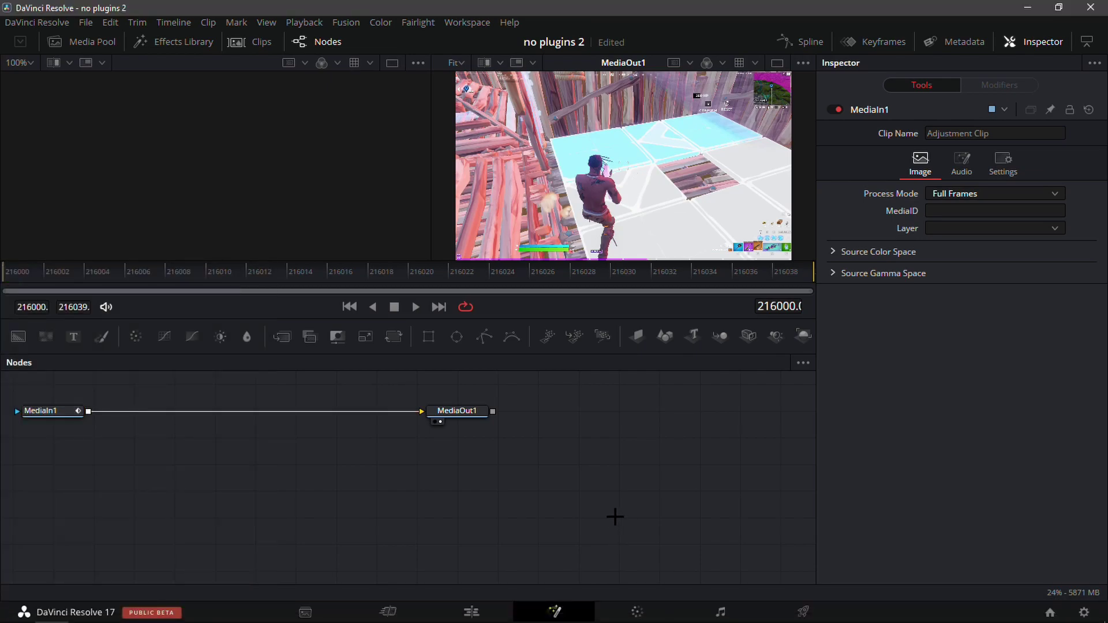
Step: Add a Dent node and insert it between MediaIn1 and MediaOut1
key(shift+space)
text(transform)
key(BackSpace)
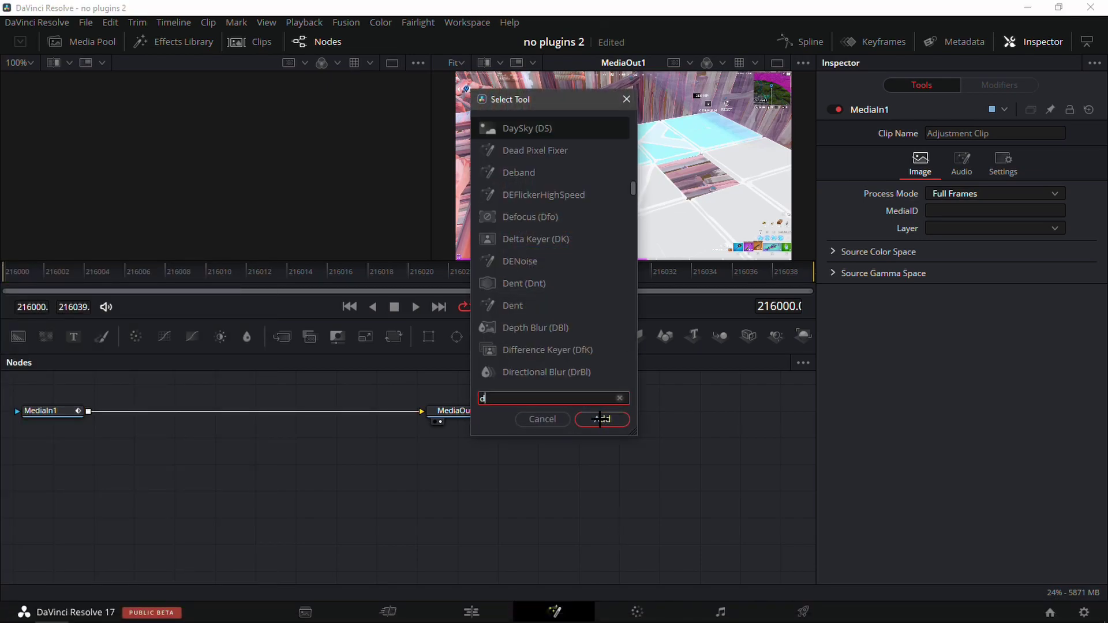
text(dent)
click(601, 420)
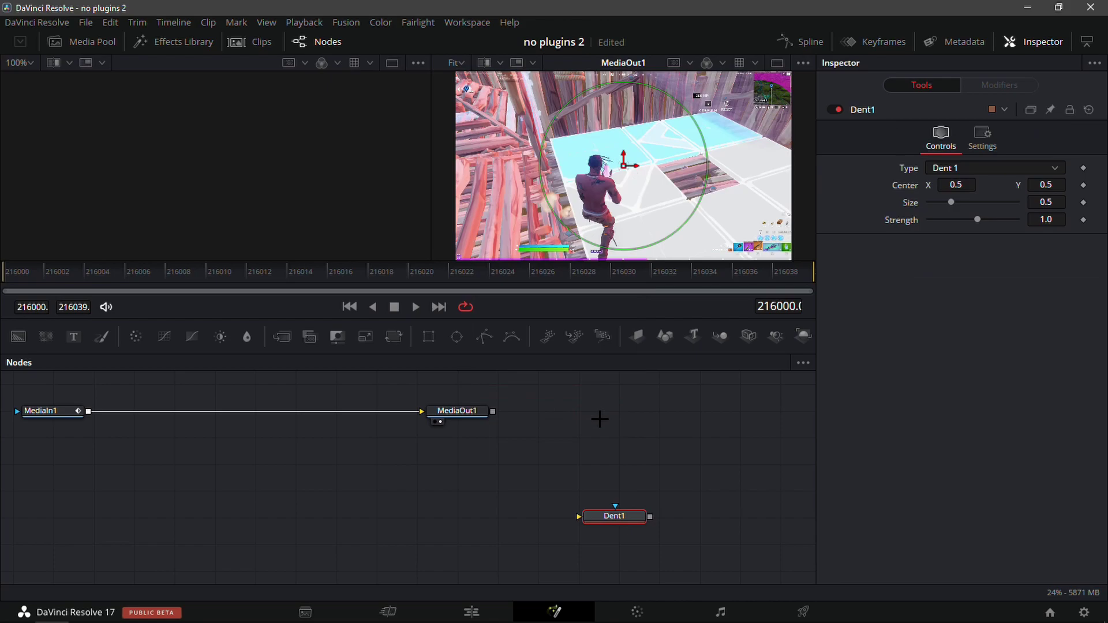
drag(614, 516, 331, 413)
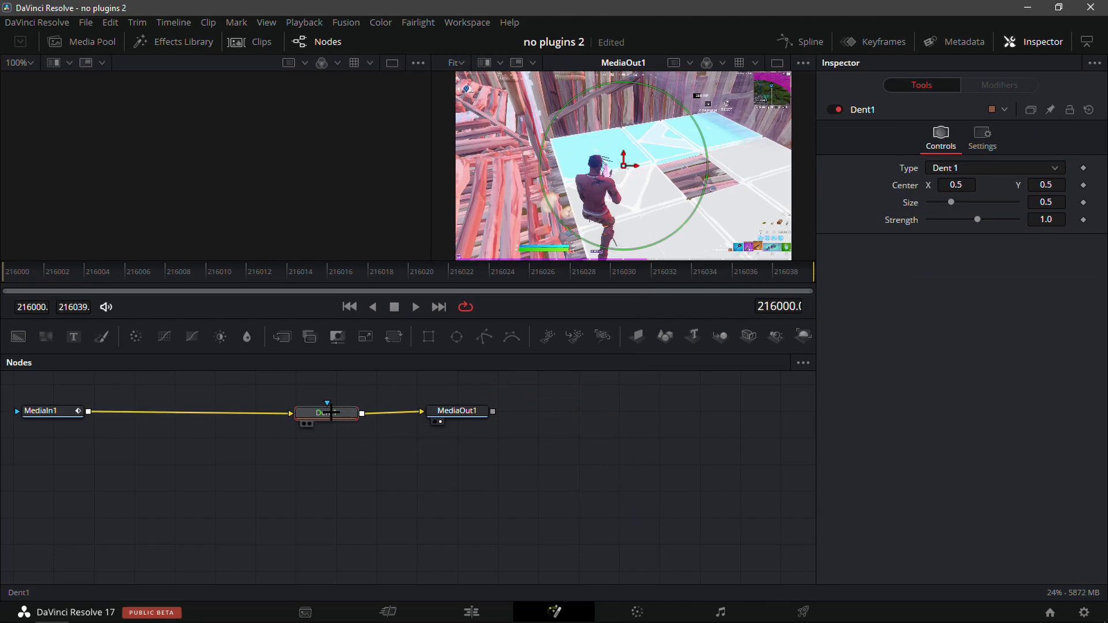
Step: Set the Dent type to Dent 3 and keyframe its Size and Strength at 0.0 on frame 216000
click(993, 167)
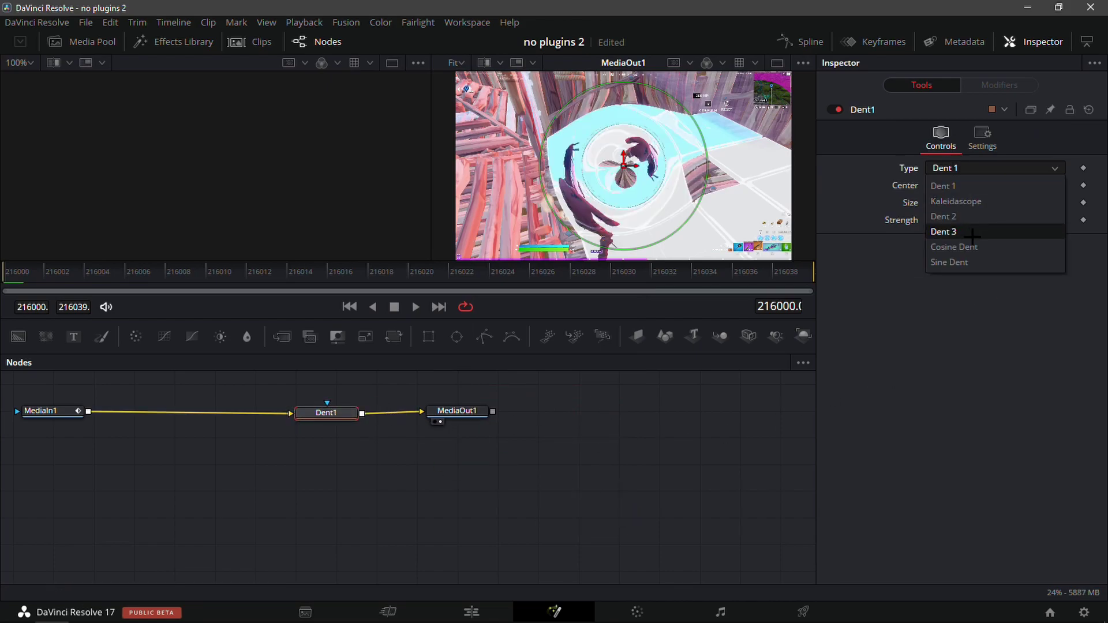
click(976, 231)
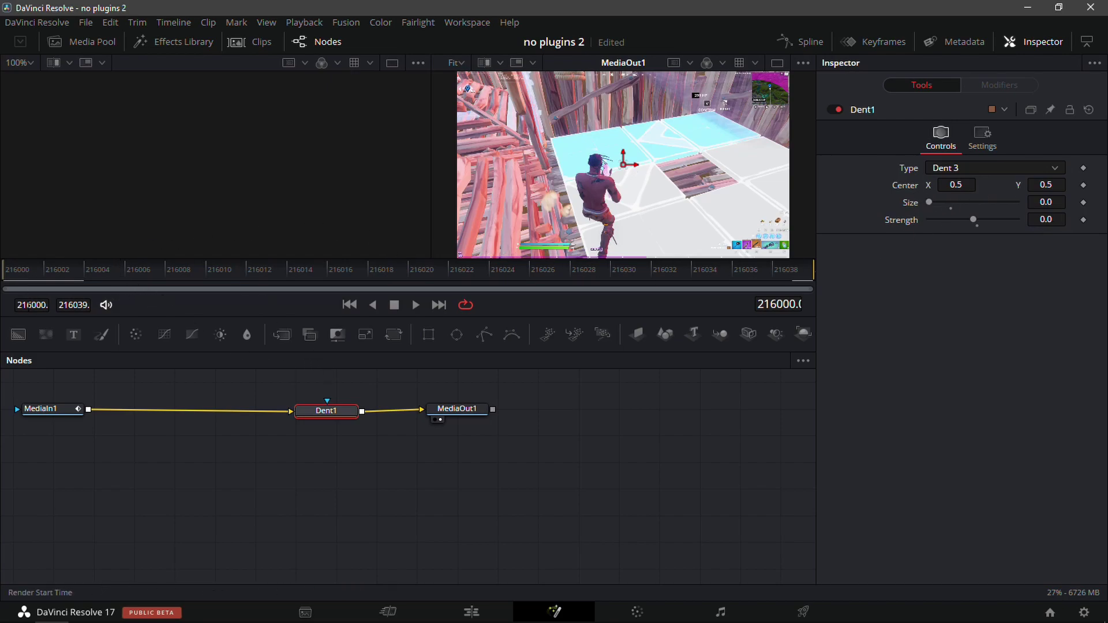
click(1084, 202)
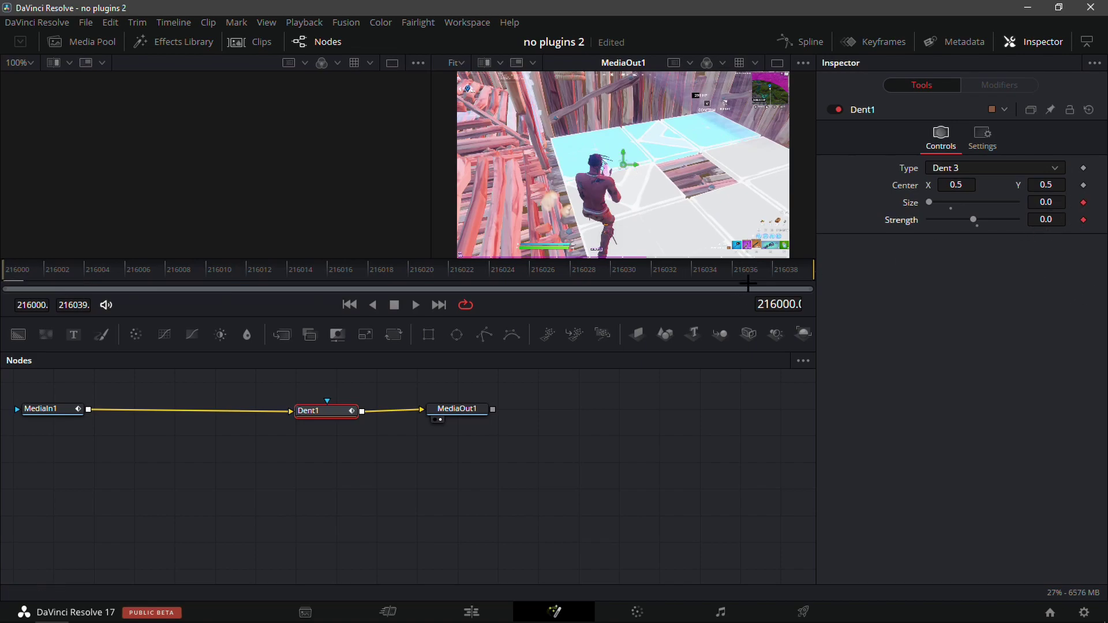
Step: On the last frame, 216039, set the Dent's Size to 0.48 and Strength to -0.15
drag(749, 272, 820, 265)
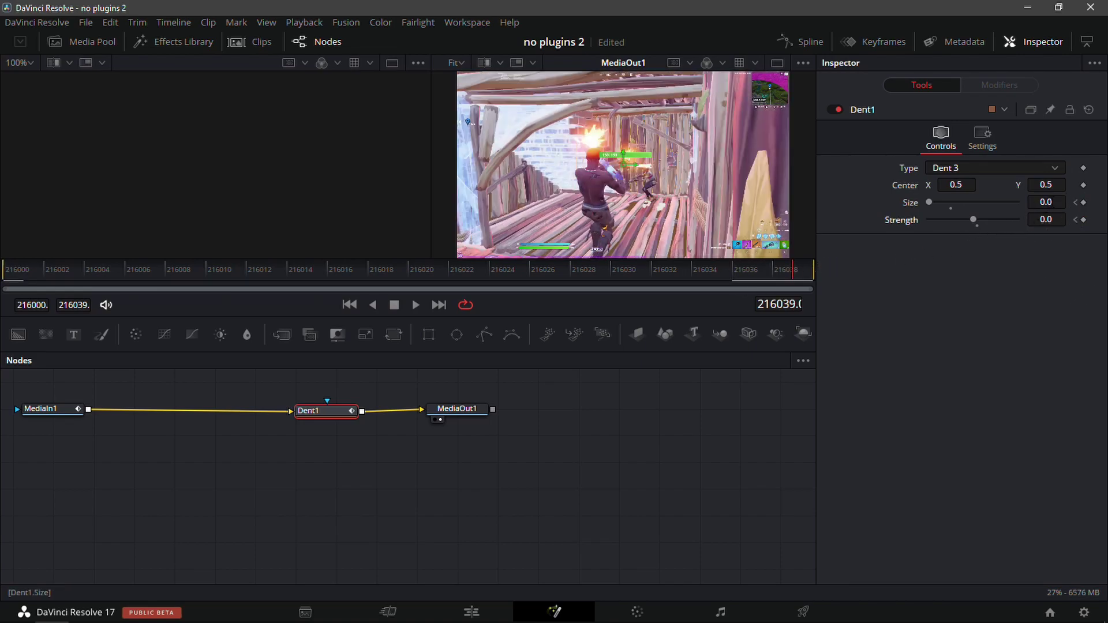
click(1046, 202)
text(.48)
key(Tab)
click(1060, 252)
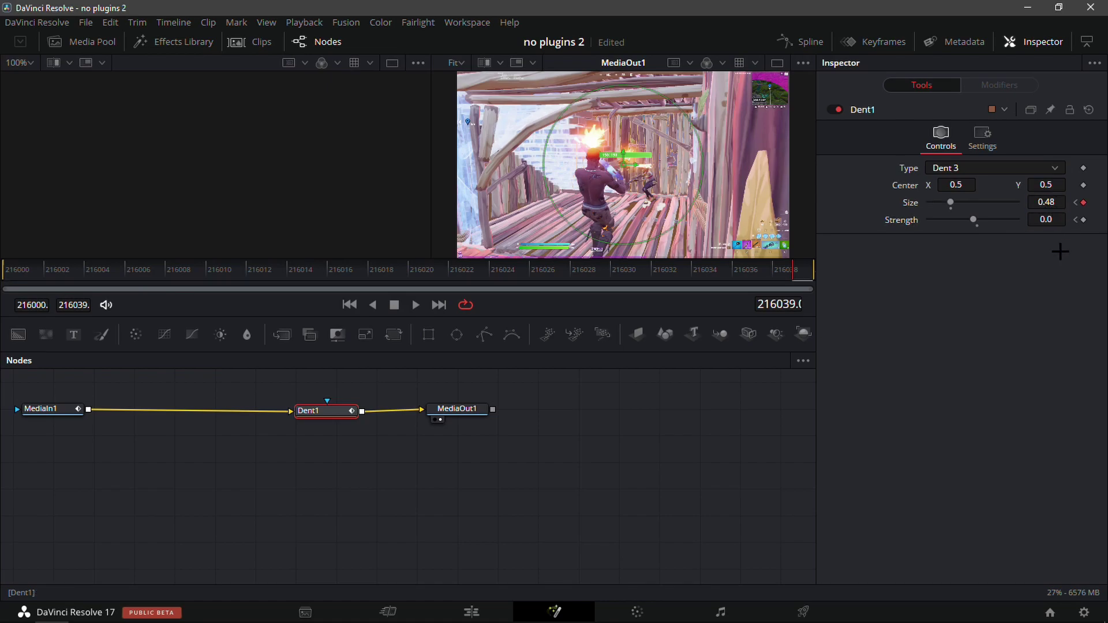
drag(1055, 219, 1043, 219)
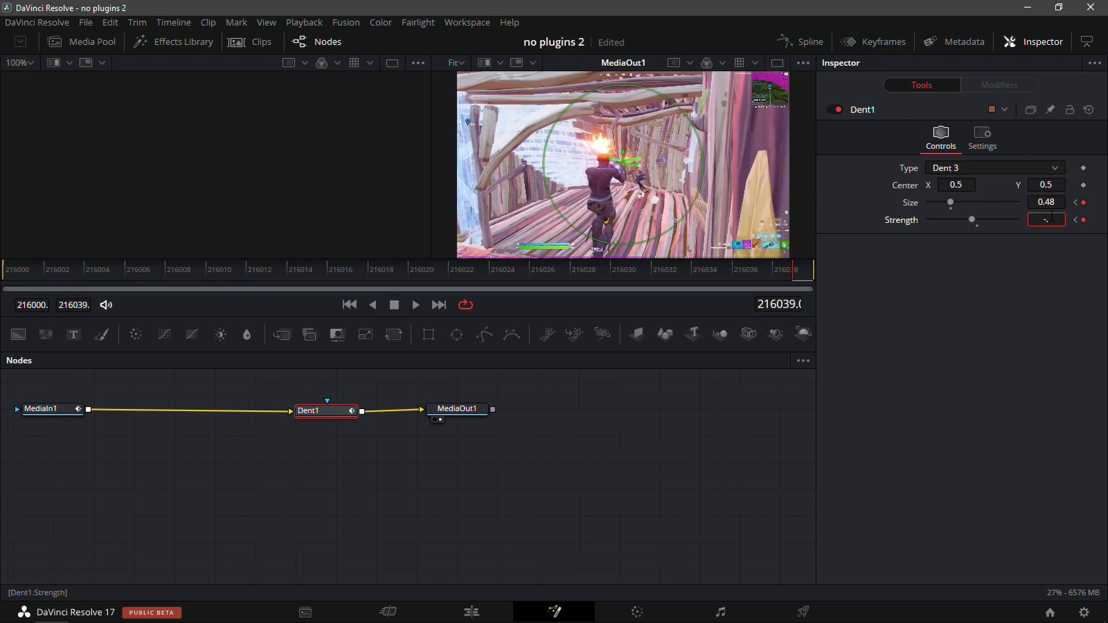
text(15)
key(Tab)
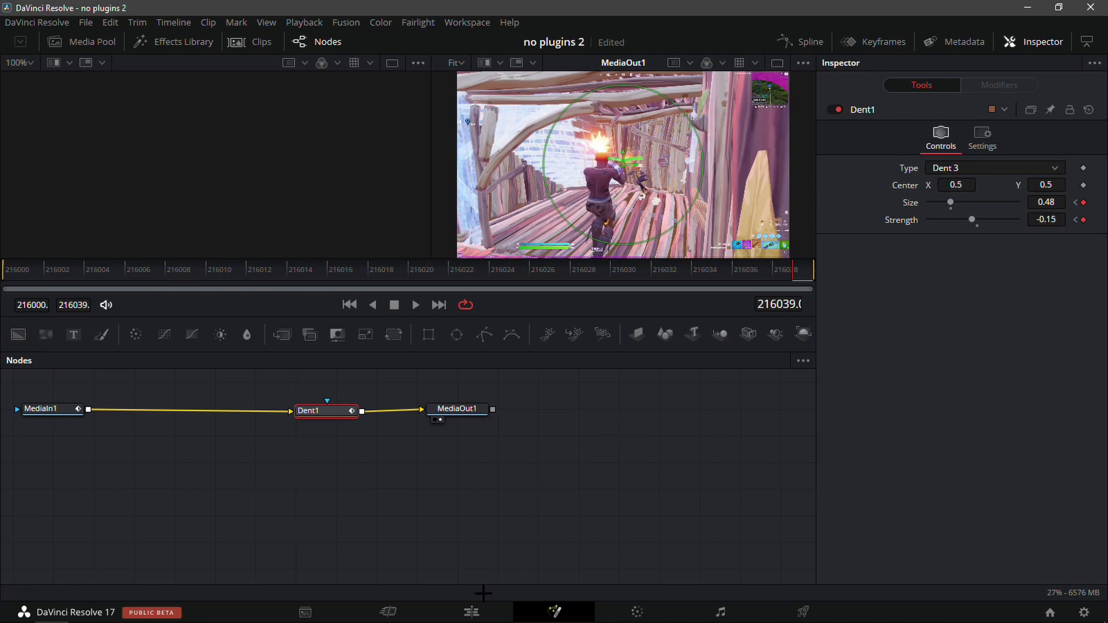
Step: Return to the Edit page and play the adjustment clip's section to review the dent effect
click(484, 613)
click(711, 361)
key(space)
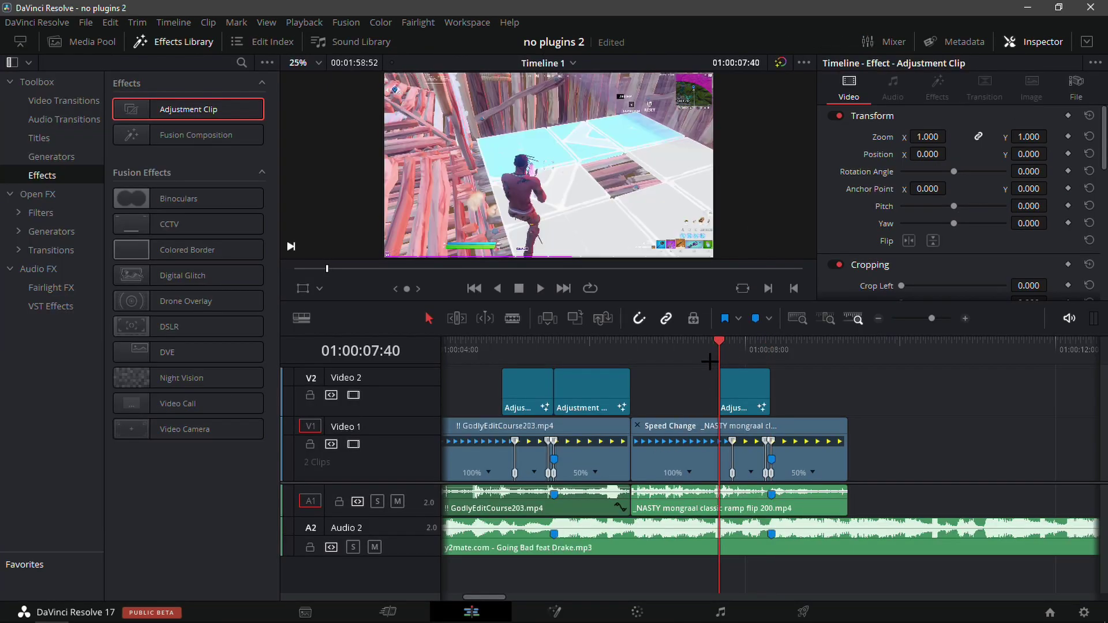
key(space)
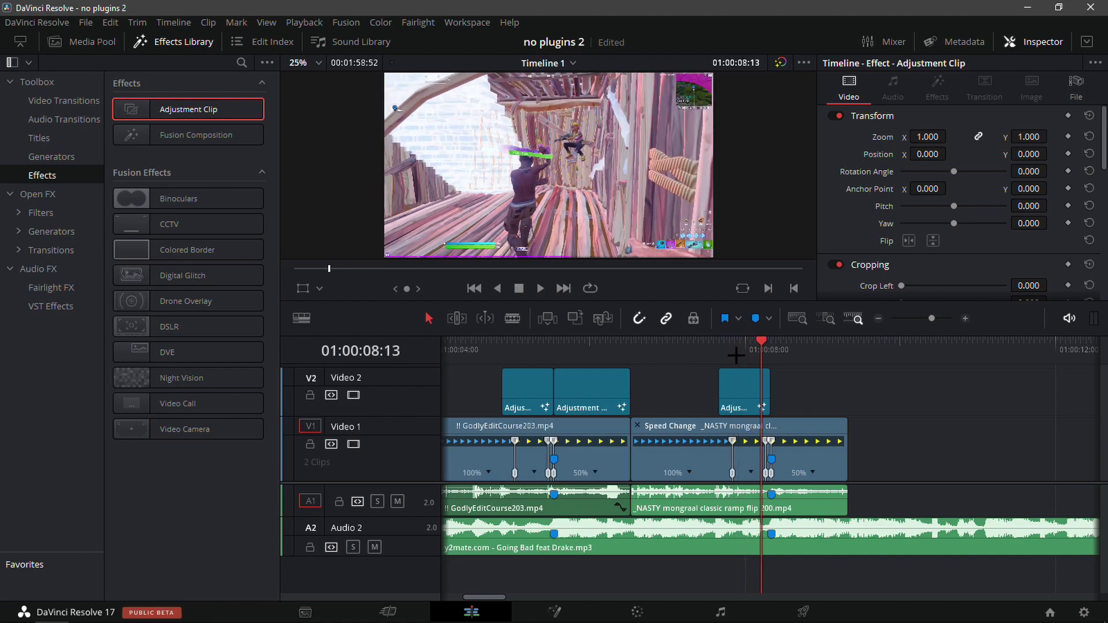
Step: Change the Dent's Strength on frame 216039 to -0.13 in Fusion and scrub through the result on the timeline
mouse_move(736, 355)
mouse_down()
mouse_move(758, 351)
mouse_move(749, 359)
mouse_up()
click(549, 609)
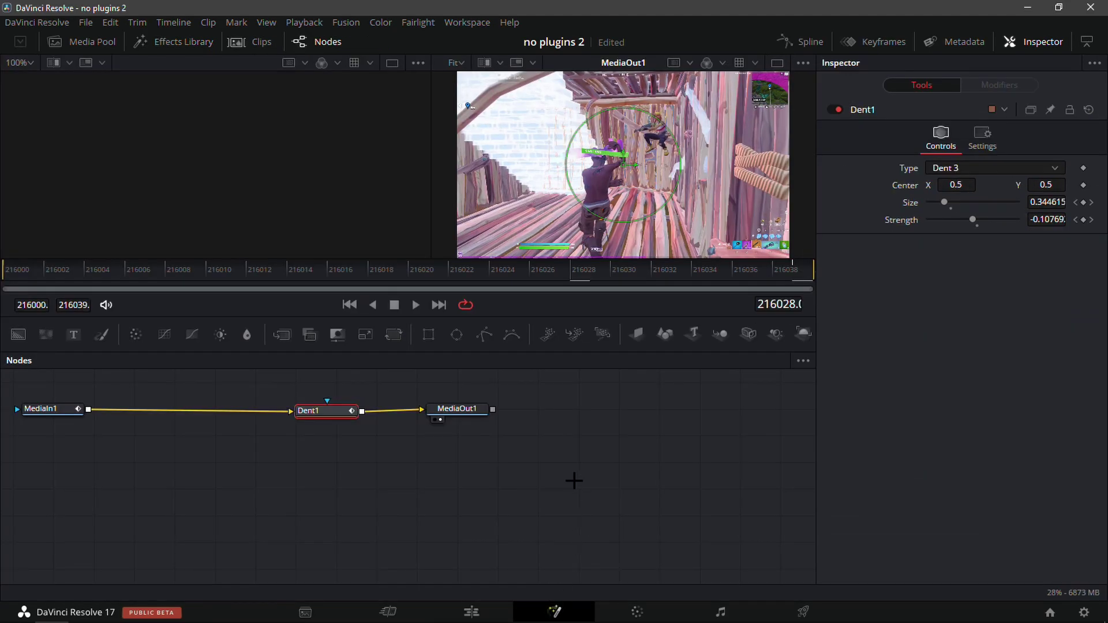
drag(755, 273, 792, 274)
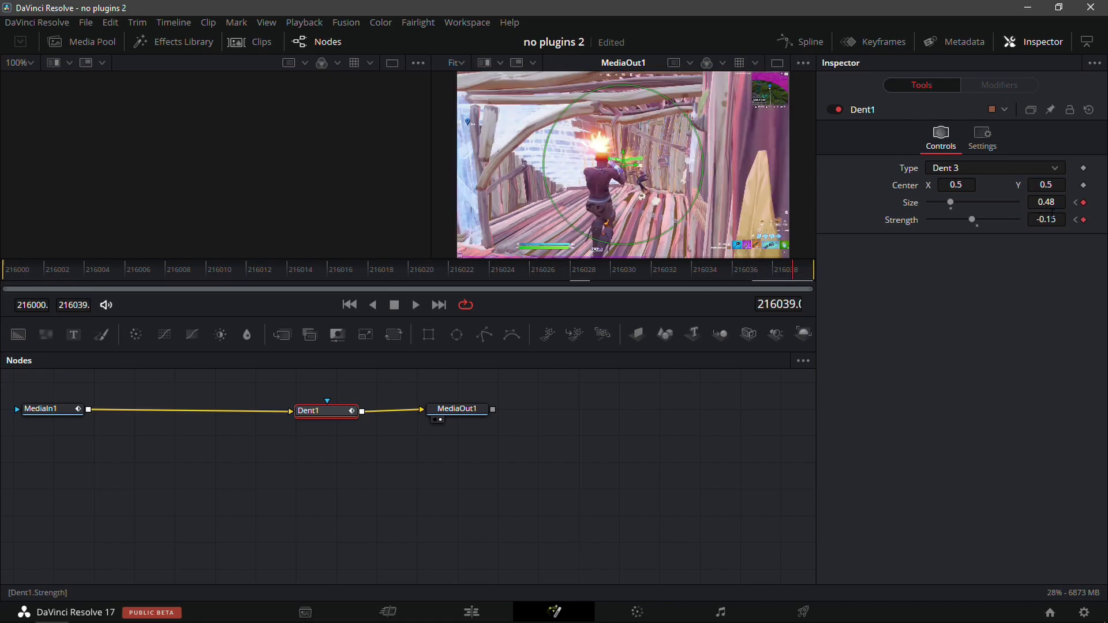
drag(1052, 218, 1070, 218)
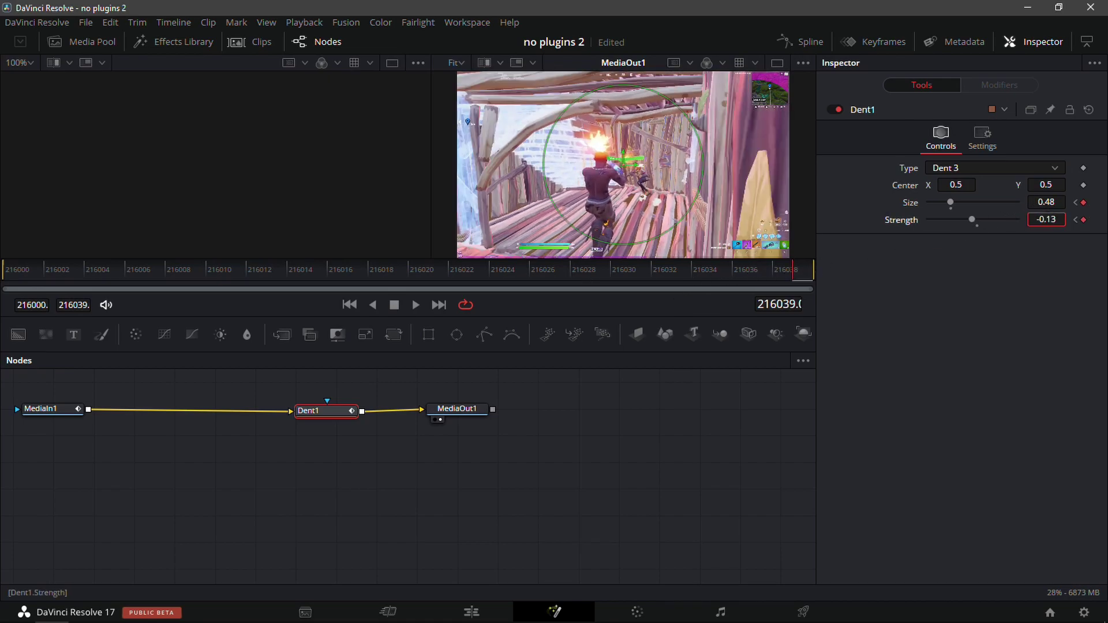
click(471, 612)
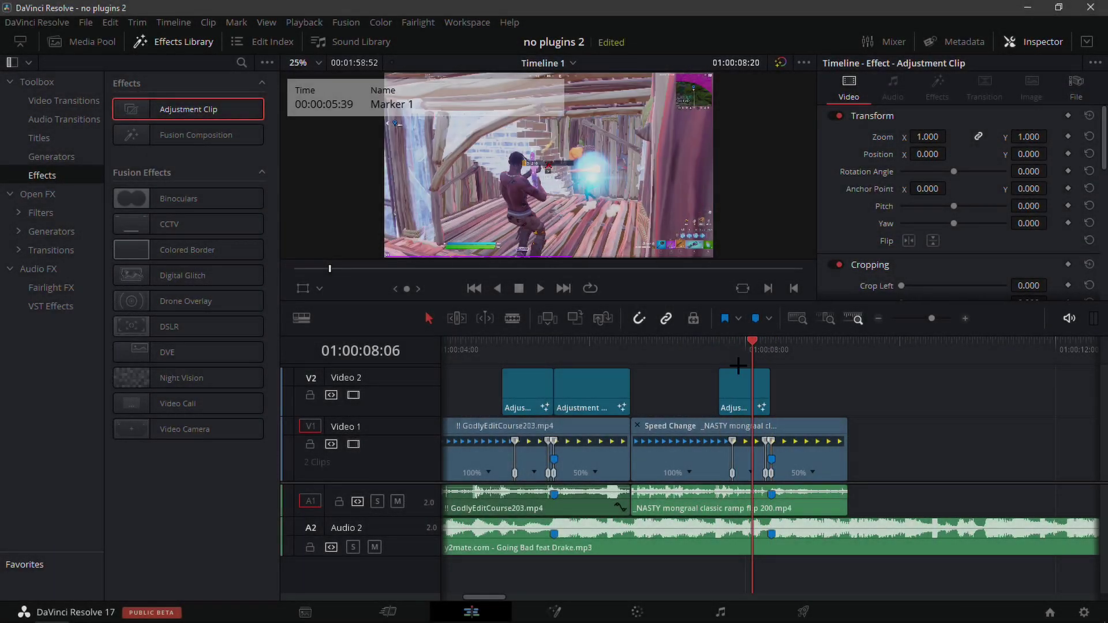
mouse_move(754, 369)
mouse_down()
mouse_move(698, 392)
mouse_move(765, 388)
mouse_move(726, 396)
mouse_up()
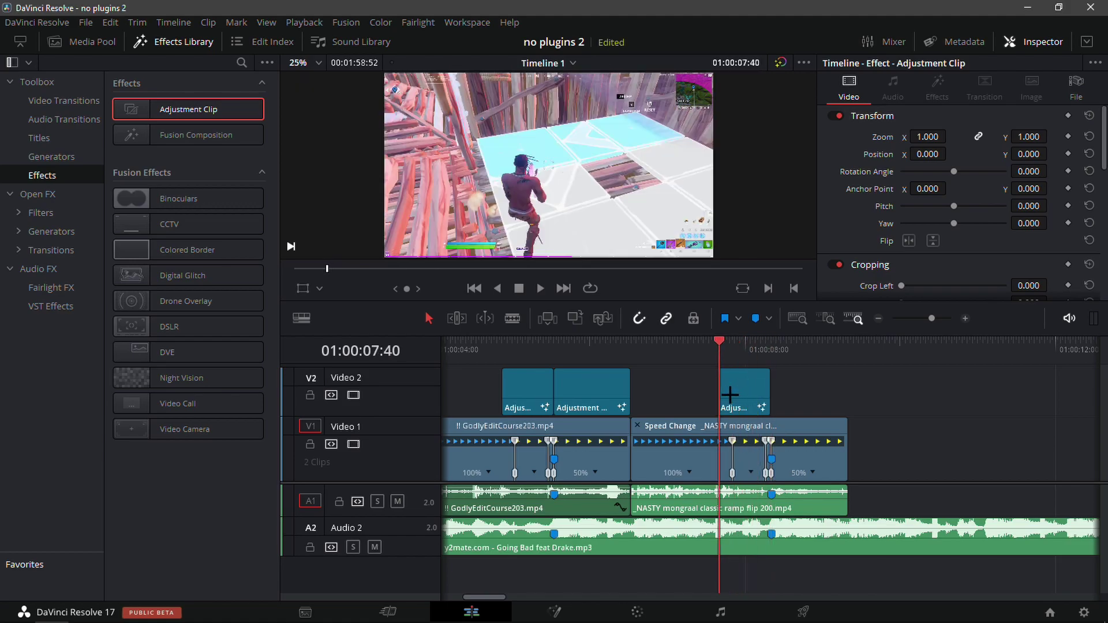
Step: Copy the first adjustment clip onto Video 3 above the dent adjustment clip, starting at 01:00:07:40, and play it back
click(505, 375)
mouse_move(513, 375)
mouse_down()
mouse_move(578, 371)
mouse_move(515, 371)
mouse_move(548, 389)
mouse_move(829, 395)
mouse_move(792, 397)
mouse_move(811, 409)
mouse_move(788, 408)
mouse_move(808, 409)
mouse_move(793, 410)
mouse_move(816, 387)
mouse_move(814, 369)
mouse_move(742, 369)
mouse_move(745, 351)
mouse_move(722, 352)
mouse_up()
click(528, 390)
click(729, 353)
key(Right)
key(space)
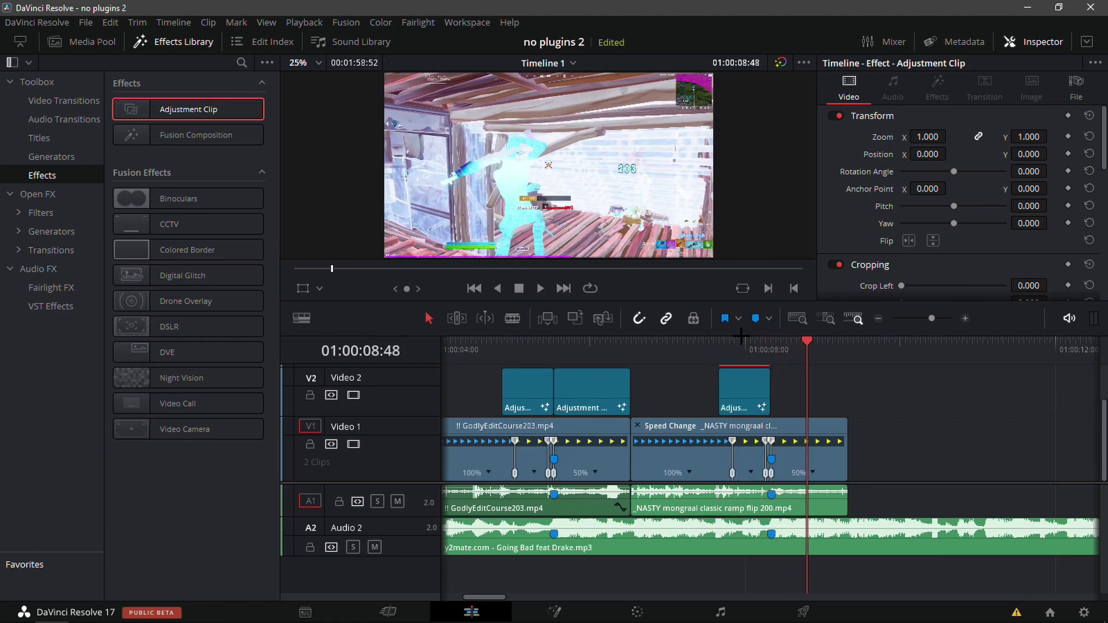
Step: Open the copied adjustment clip in Fusion and delete its Transform1 node, keeping the camera shake
drag(743, 346, 719, 345)
click(537, 605)
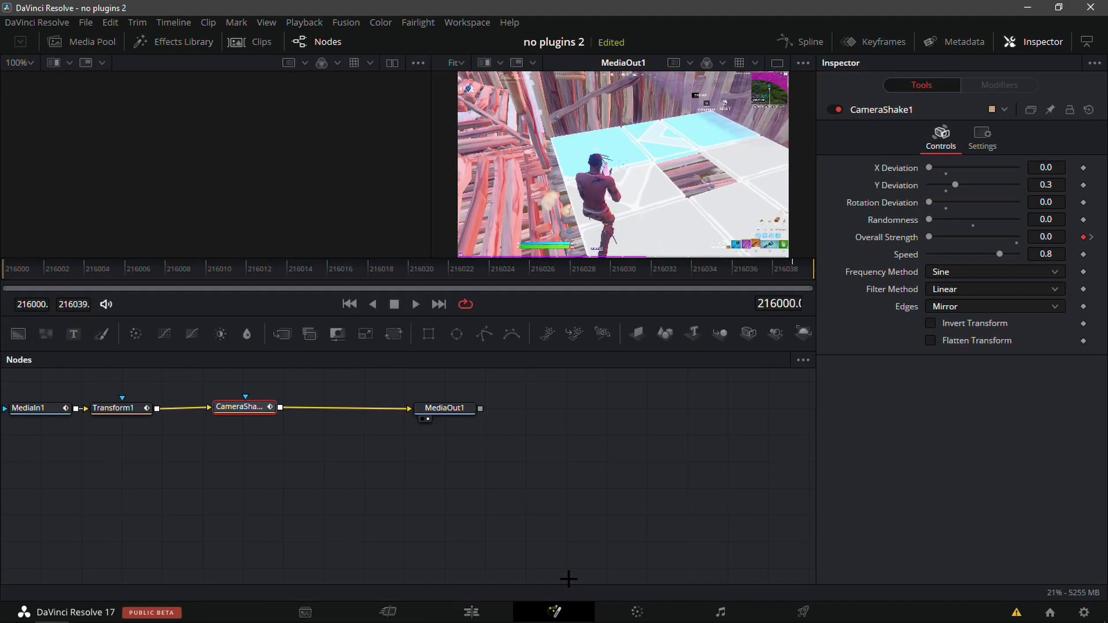
click(116, 408)
key(Delete)
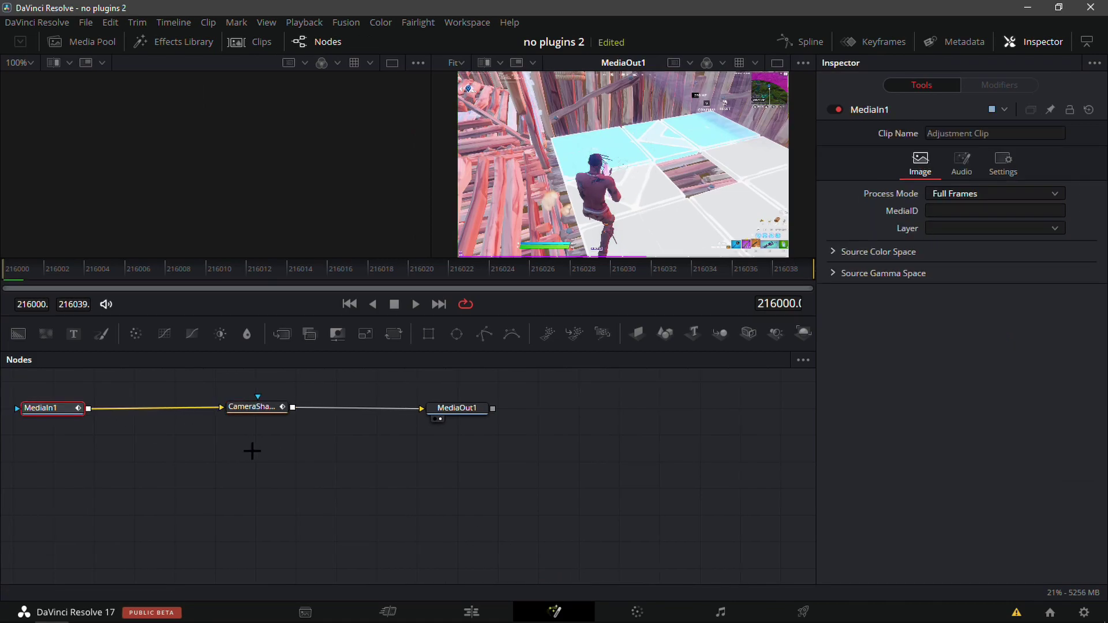
Step: Return to the Edit page and play back the section under the two stacked adjustment clips
key(shift+4)
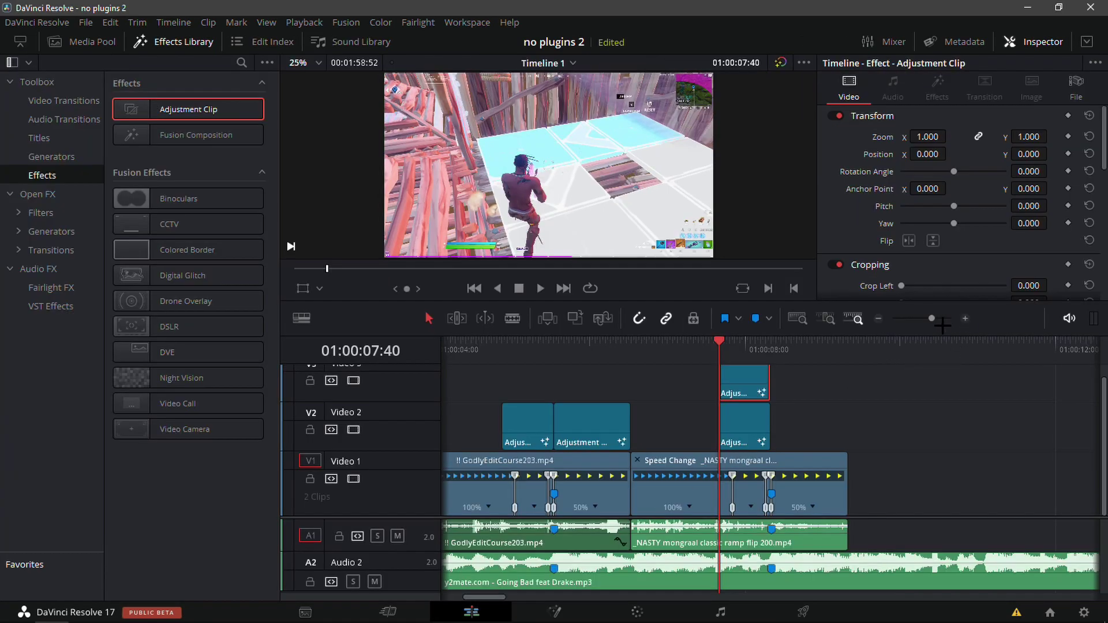
click(942, 319)
key(space)
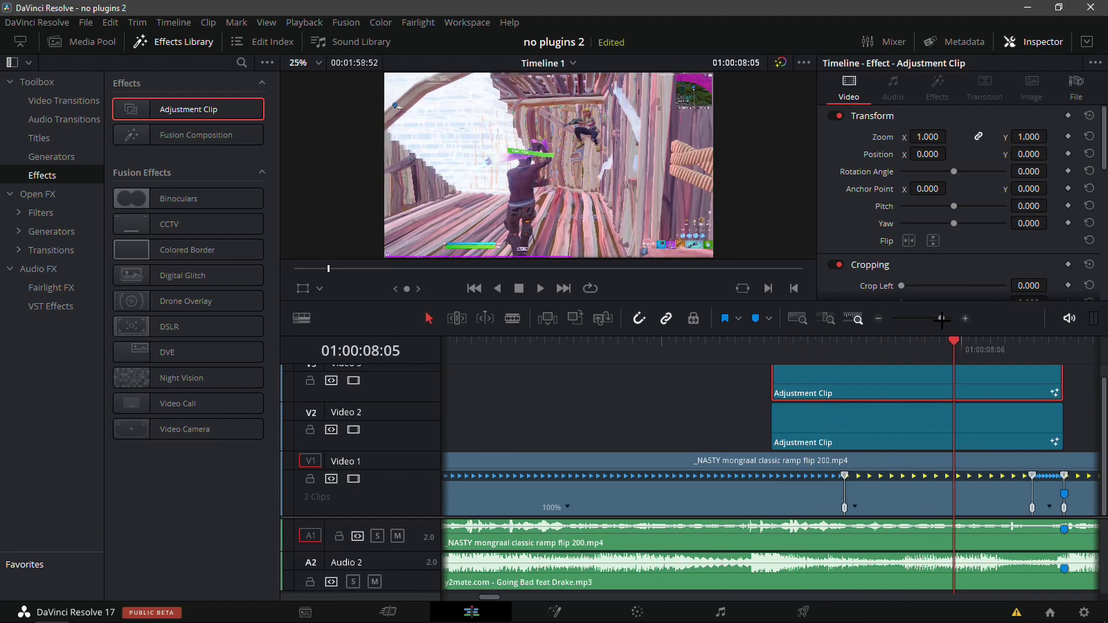
key(space)
Step: Add a new adjustment clip on Video 2 starting at the 01:00:08:20 beat marker
click(923, 319)
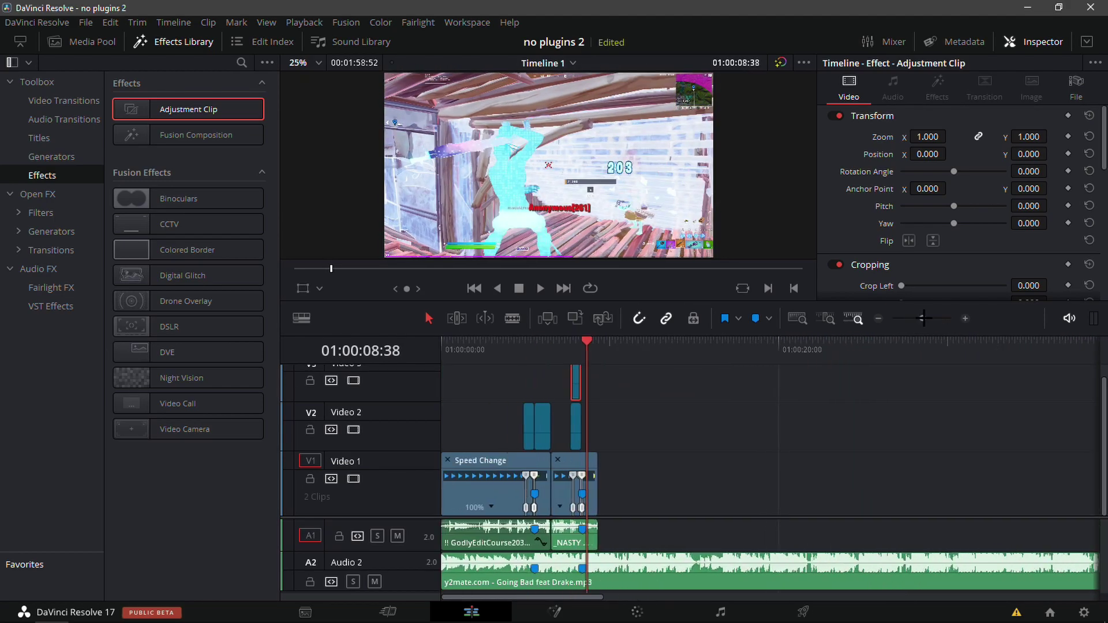
drag(924, 318, 926, 318)
click(693, 362)
mouse_move(203, 115)
mouse_down()
mouse_move(599, 329)
mouse_move(675, 420)
mouse_move(695, 425)
mouse_up()
Step: Split the new adjustment clip at 01:00:09:20, where the second gameplay clip ends, and delete the excess part
click(711, 359)
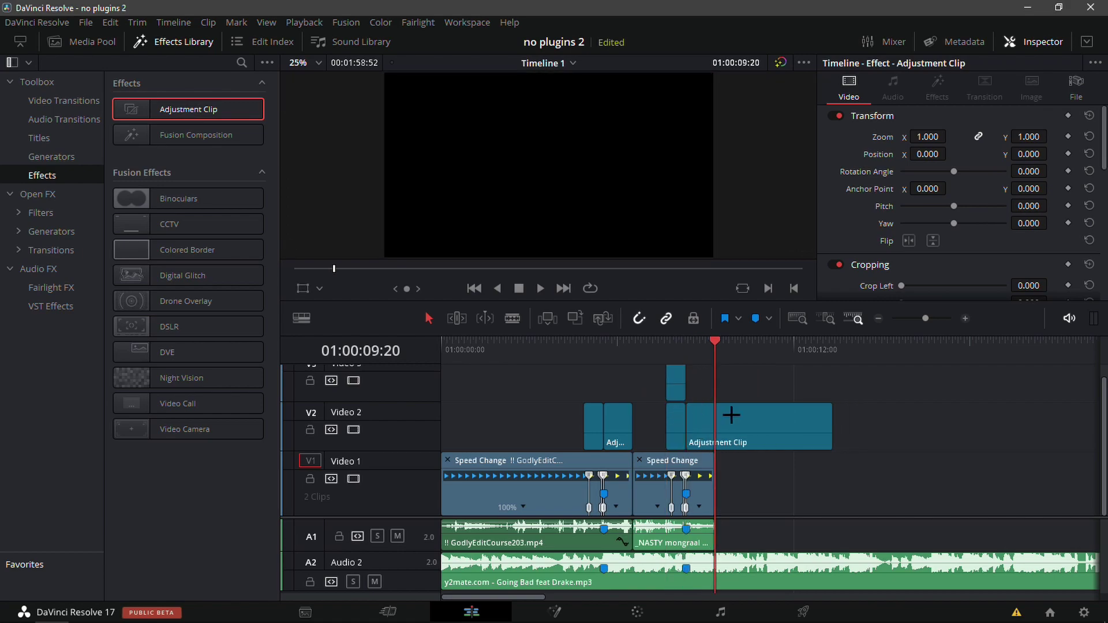
click(739, 421)
key(ctrl+b)
click(771, 416)
key(BackSpace)
Step: Place the playhead at the start of the trimmed adjustment clip, at 01:00:08:20
click(693, 354)
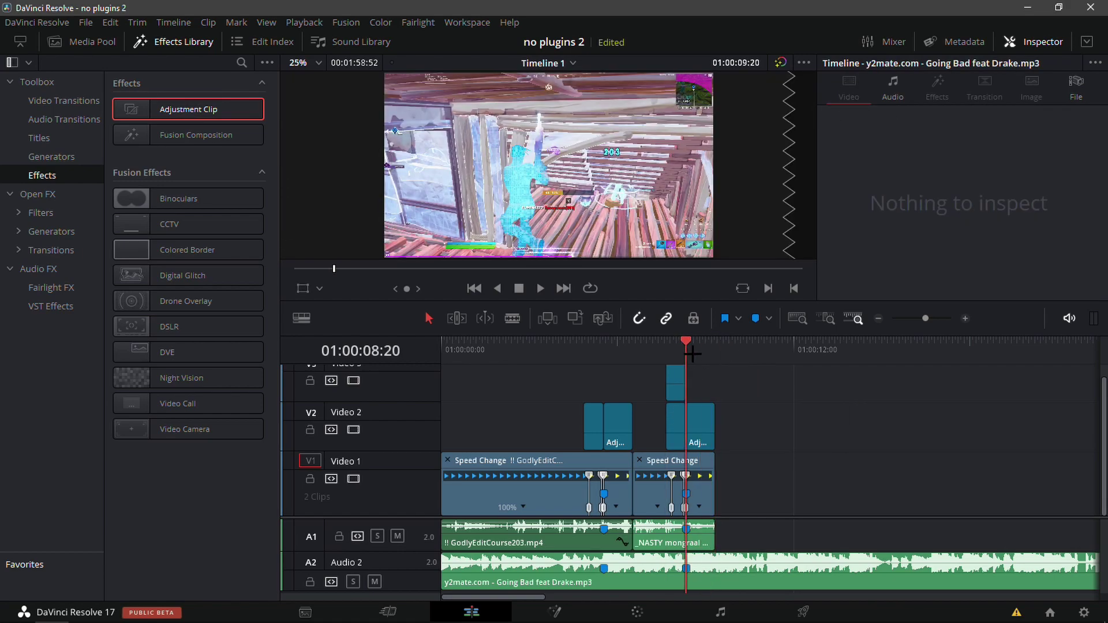
click(672, 428)
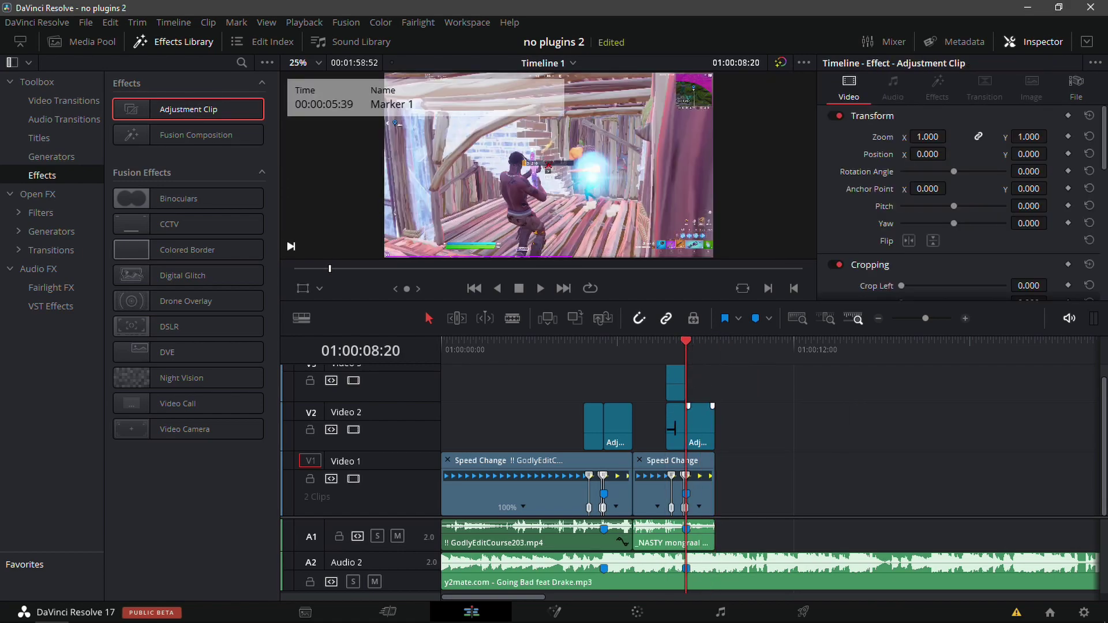
click(972, 319)
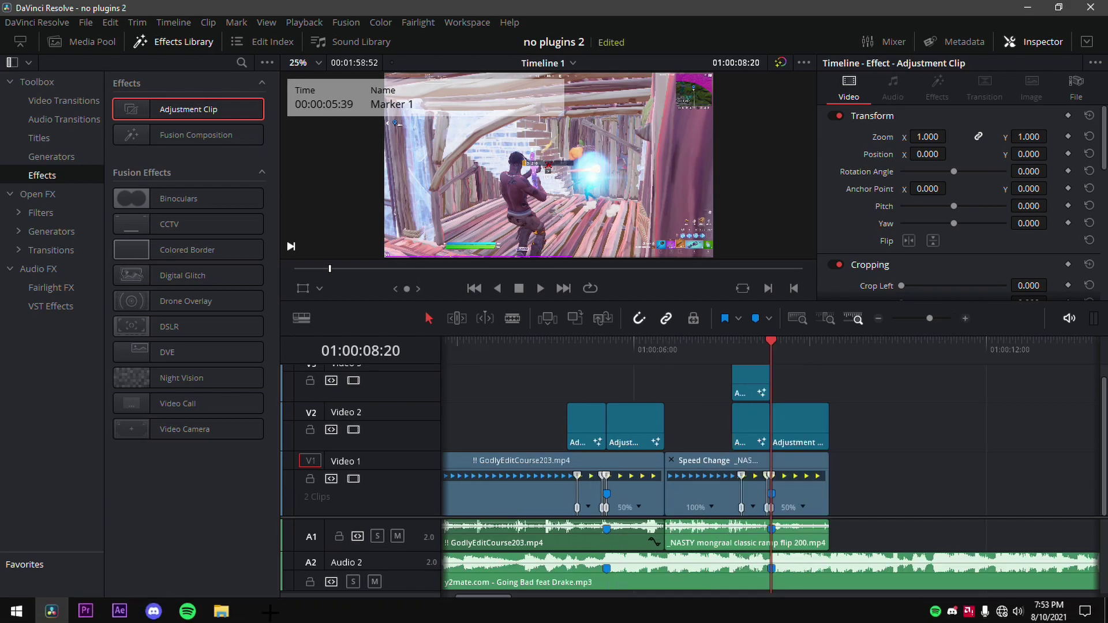
Step: Import YshakeGlowFlicker.setting from the No Plugin Tutorial folder into the clip's Fusion graph and connect its nodes between MediaIn1 and MediaOut1
click(221, 610)
scroll(542, 263, down, 2)
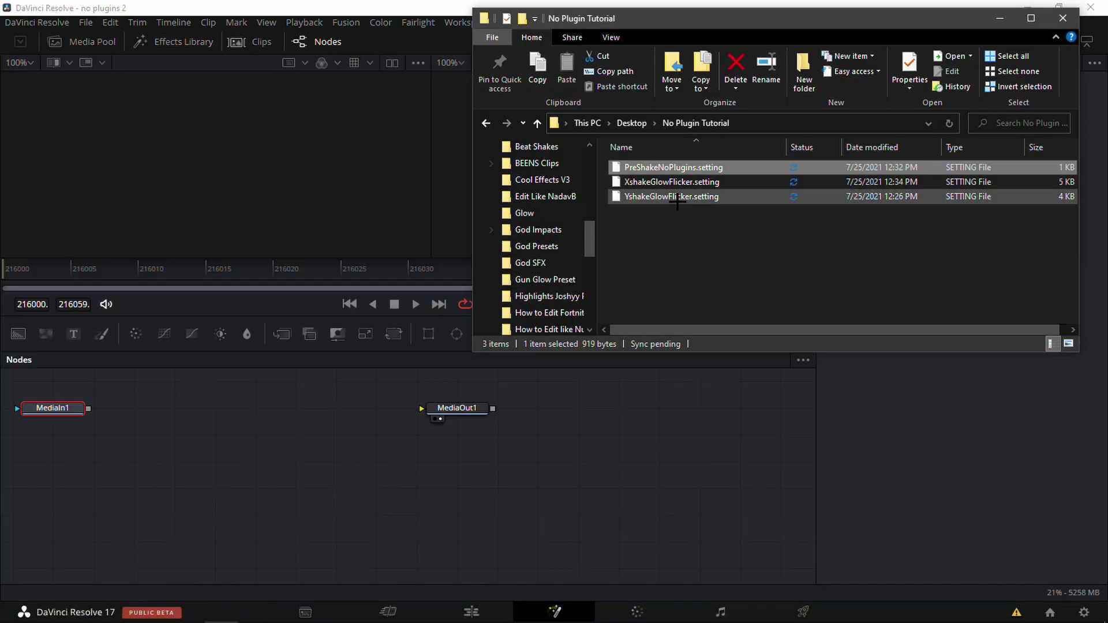
drag(672, 197, 218, 469)
click(220, 515)
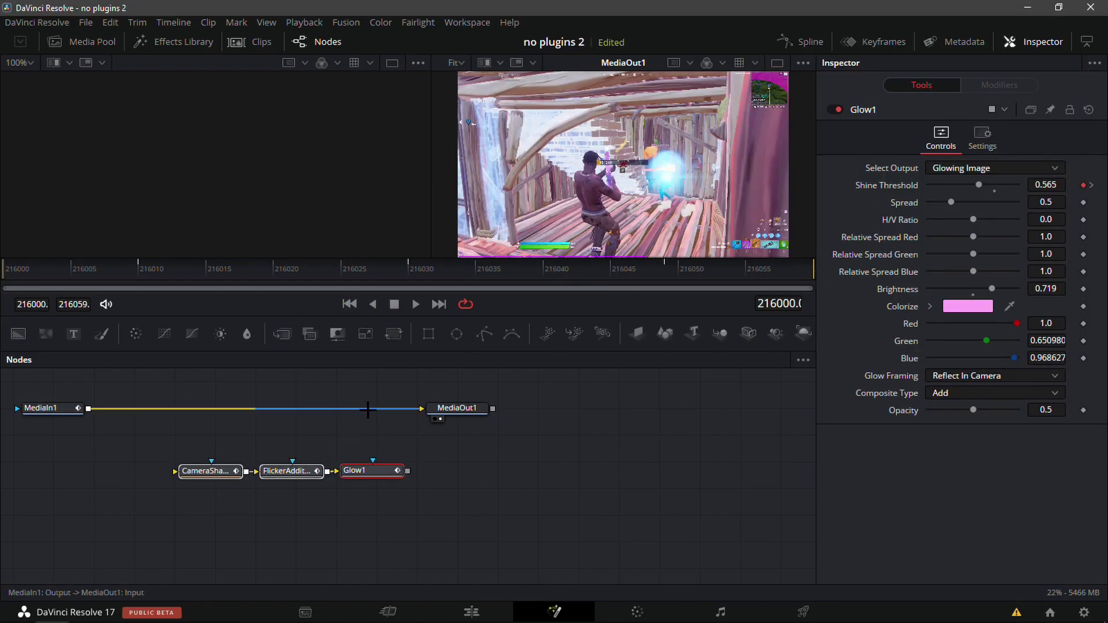
drag(376, 409, 206, 477)
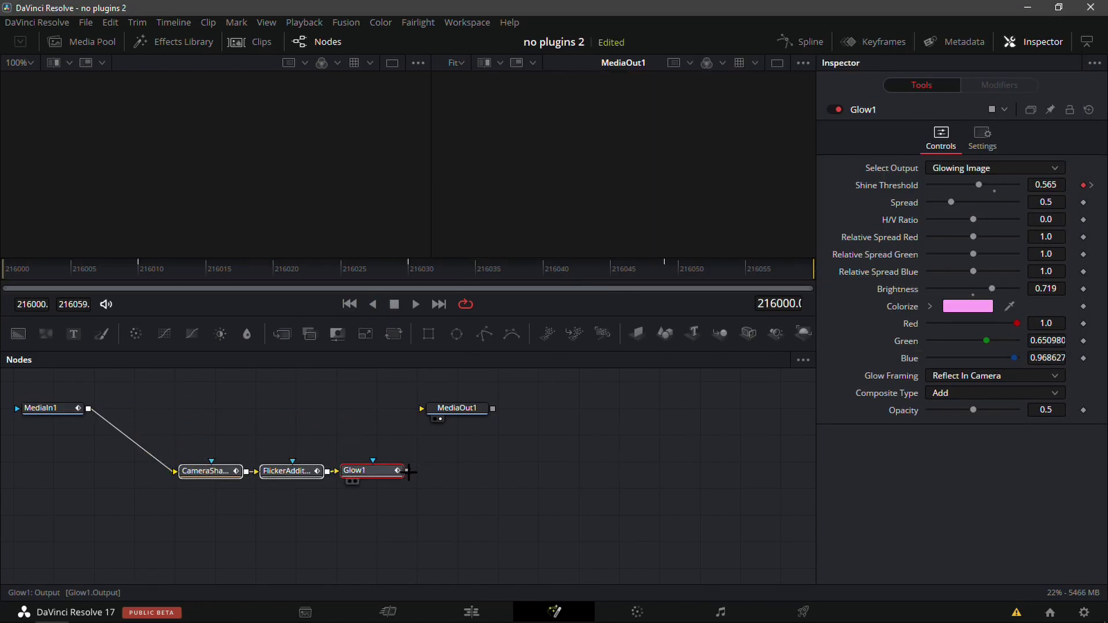
drag(407, 471, 439, 411)
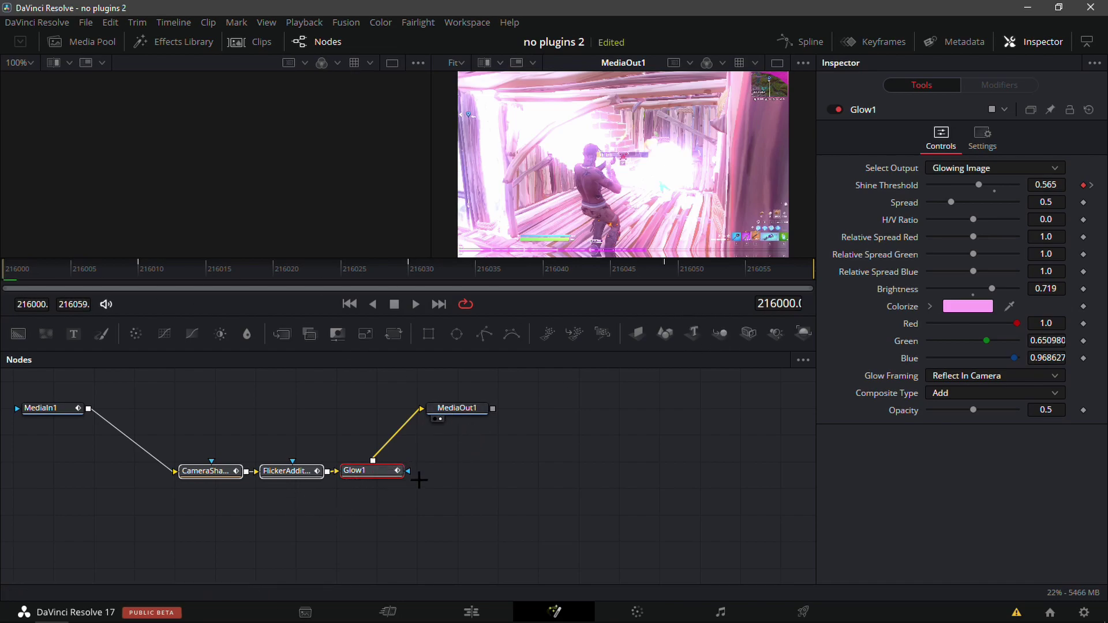
Step: Set Glow1's Shine Threshold to 0.78 on frame 216000 and return to the Edit page
drag(979, 185, 992, 185)
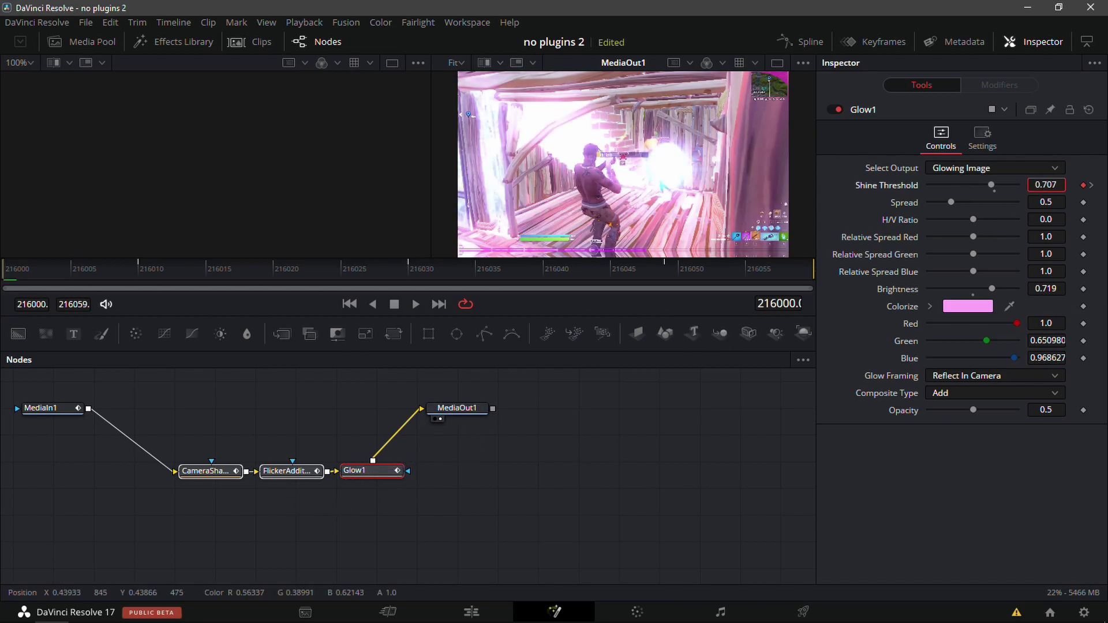
click(1047, 184)
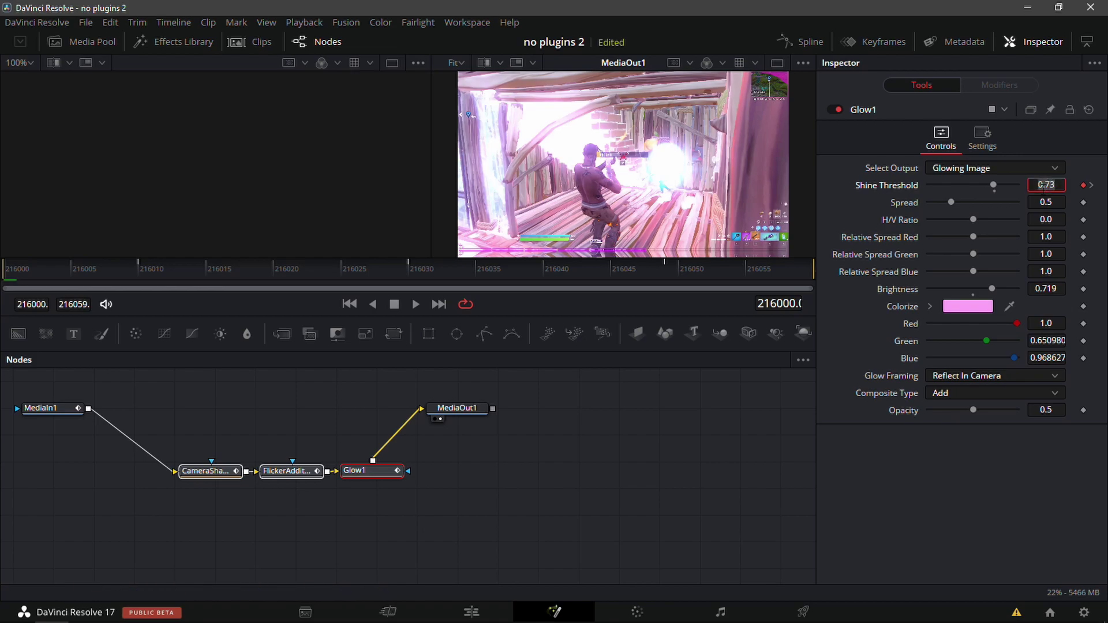
text(.78)
key(Tab)
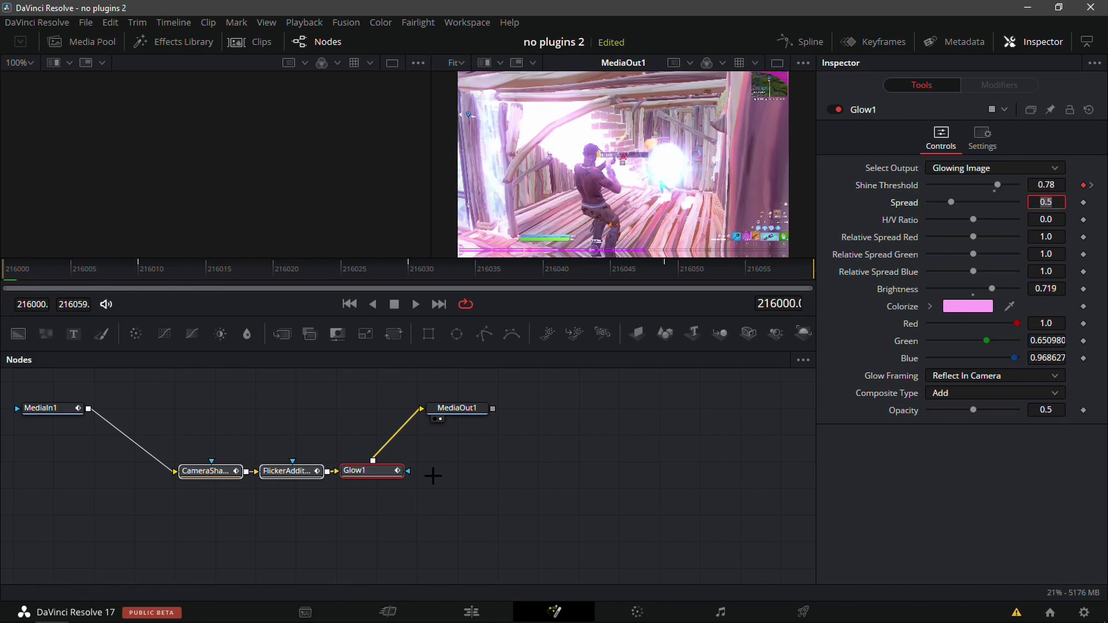
click(471, 608)
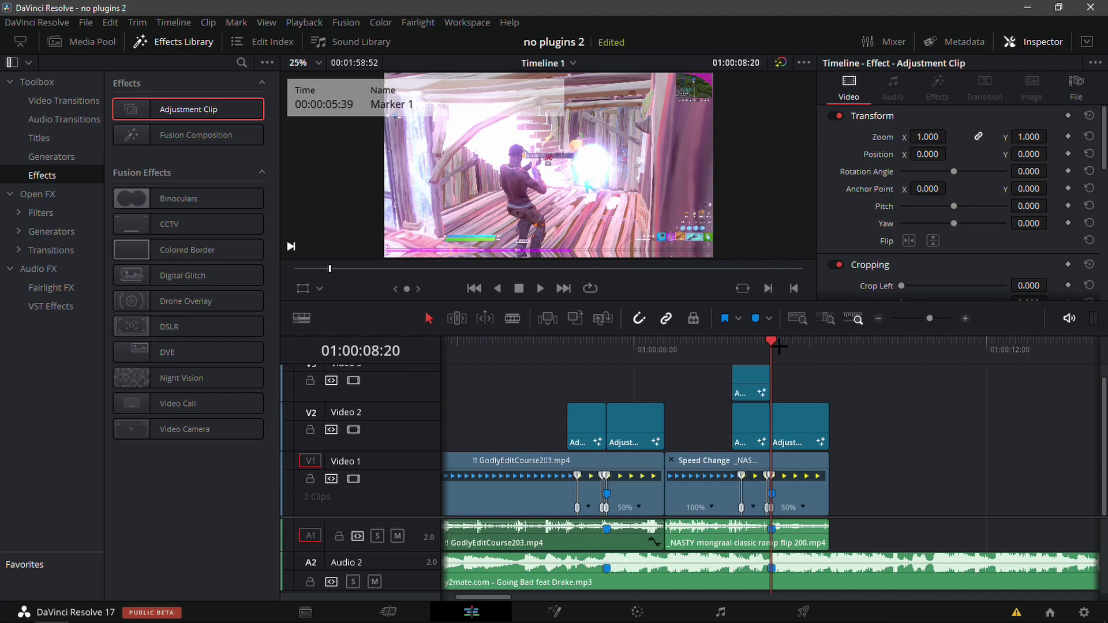
Step: Play back both gameplay clips and examine the shake and glow around the second beat drop
drag(779, 347, 506, 346)
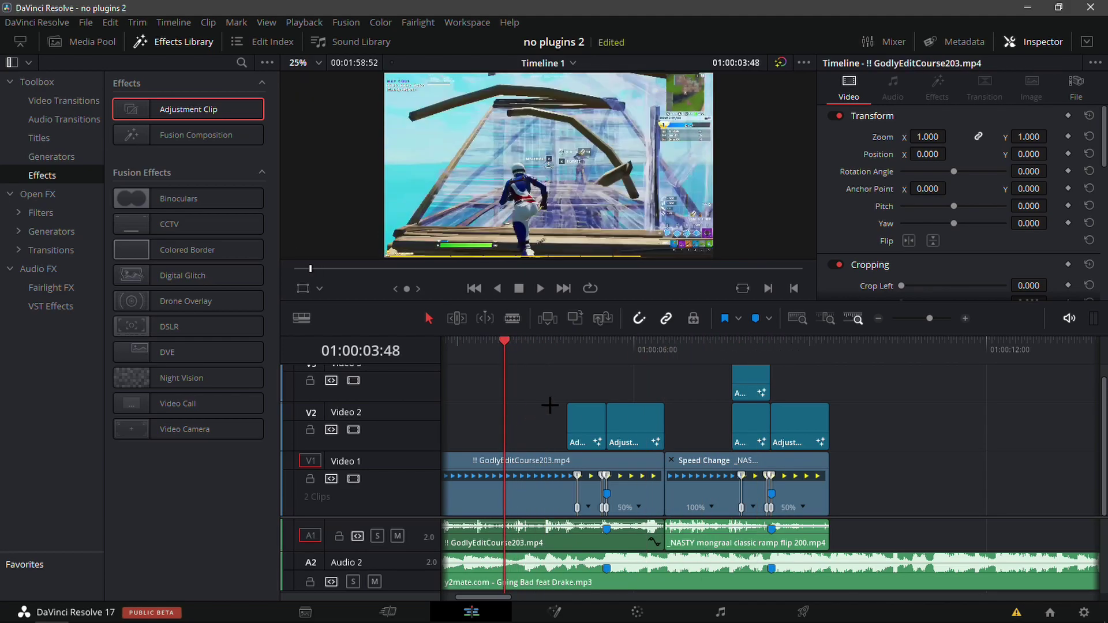
key(space)
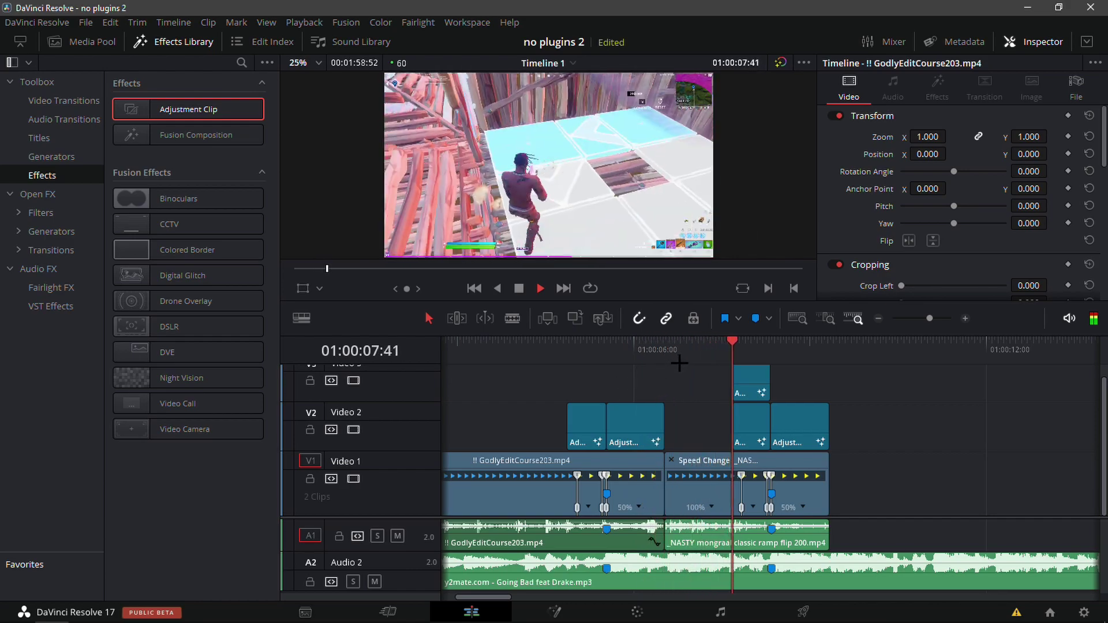
click(771, 346)
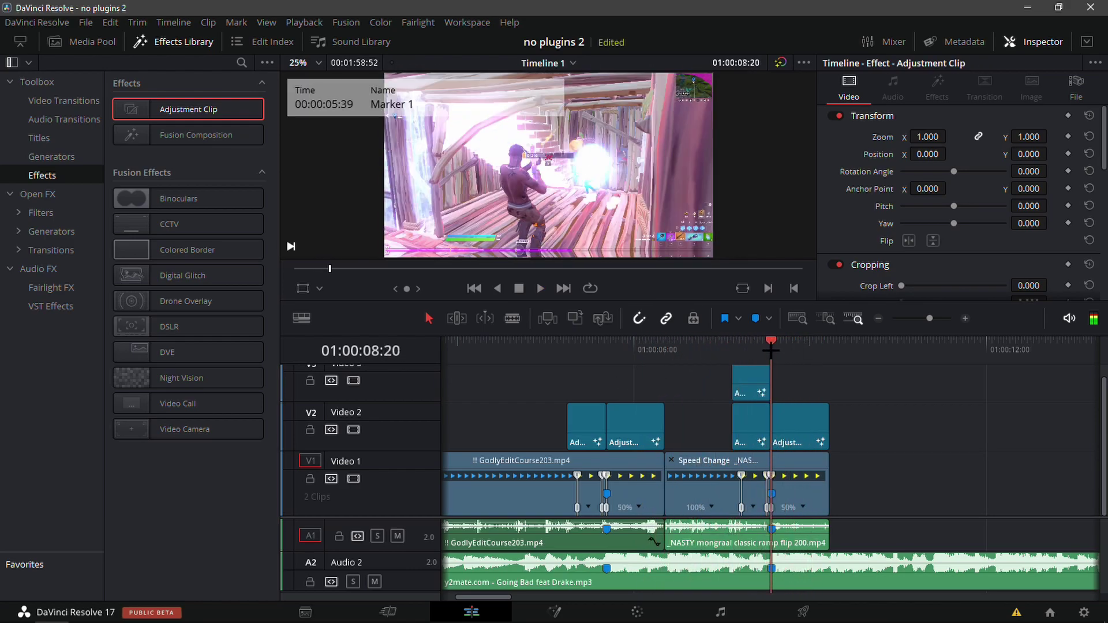
key(space)
click(771, 347)
click(750, 350)
key(space)
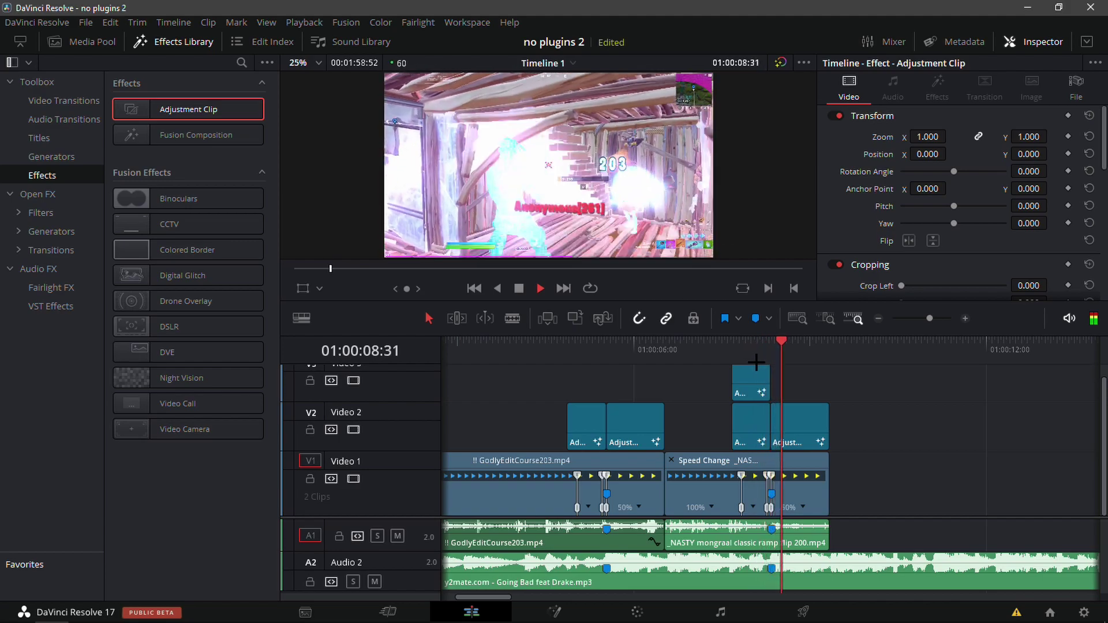
key(space)
Step: Inspect the CameraShake1 settings in the adjustment clip's Fusion graph and replay the shake and glow on the timeline
click(554, 612)
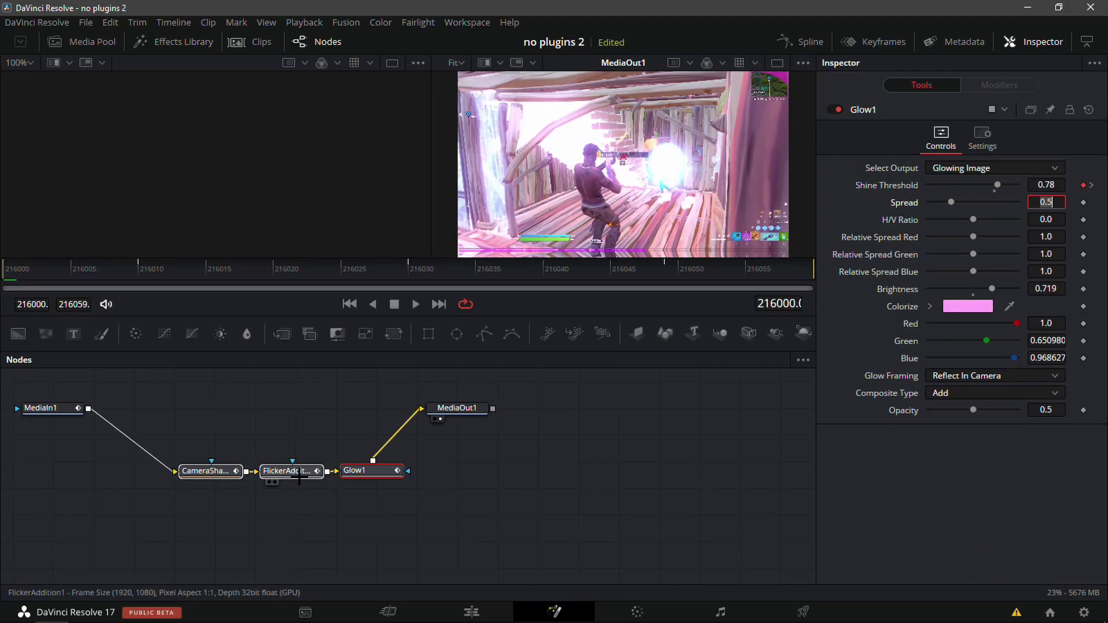
click(208, 471)
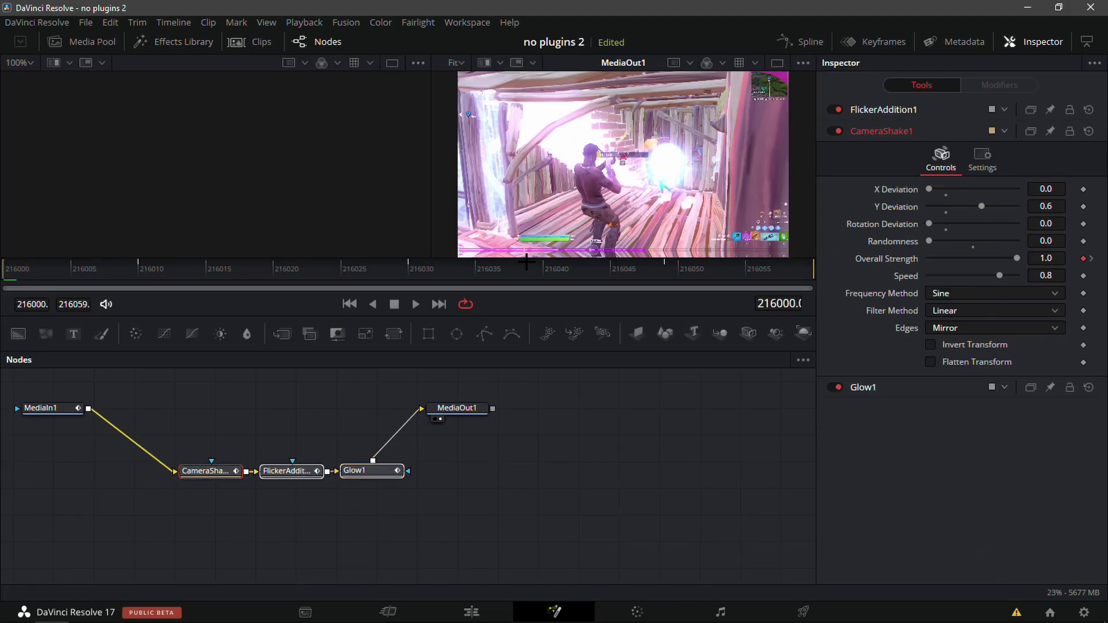
drag(1057, 259, 1056, 260)
key(shift+4)
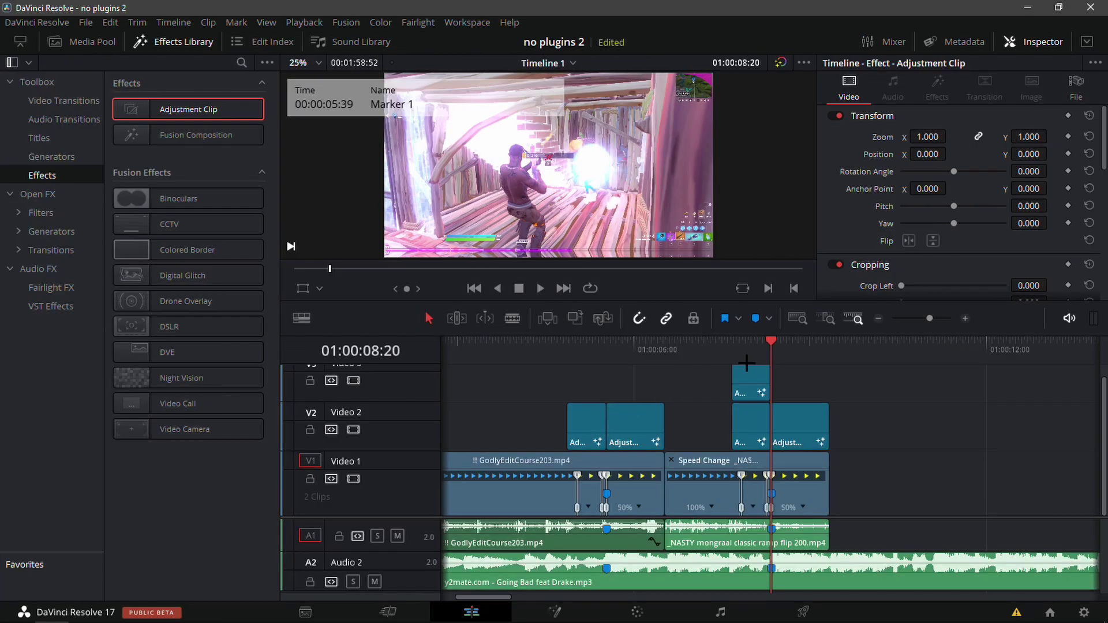
key(space)
click(730, 354)
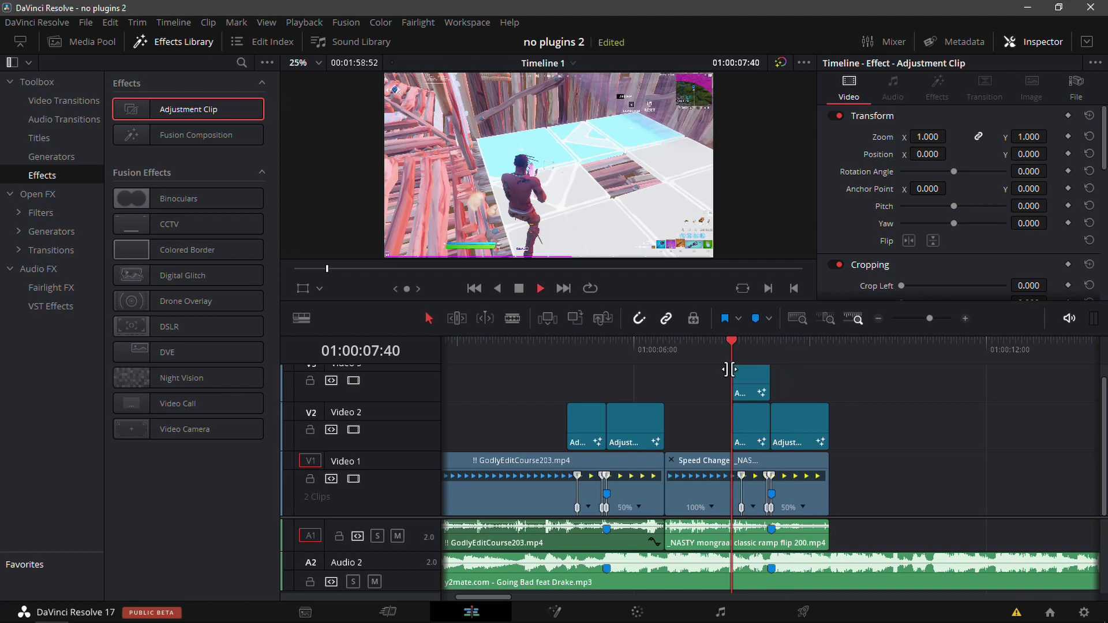
click(783, 360)
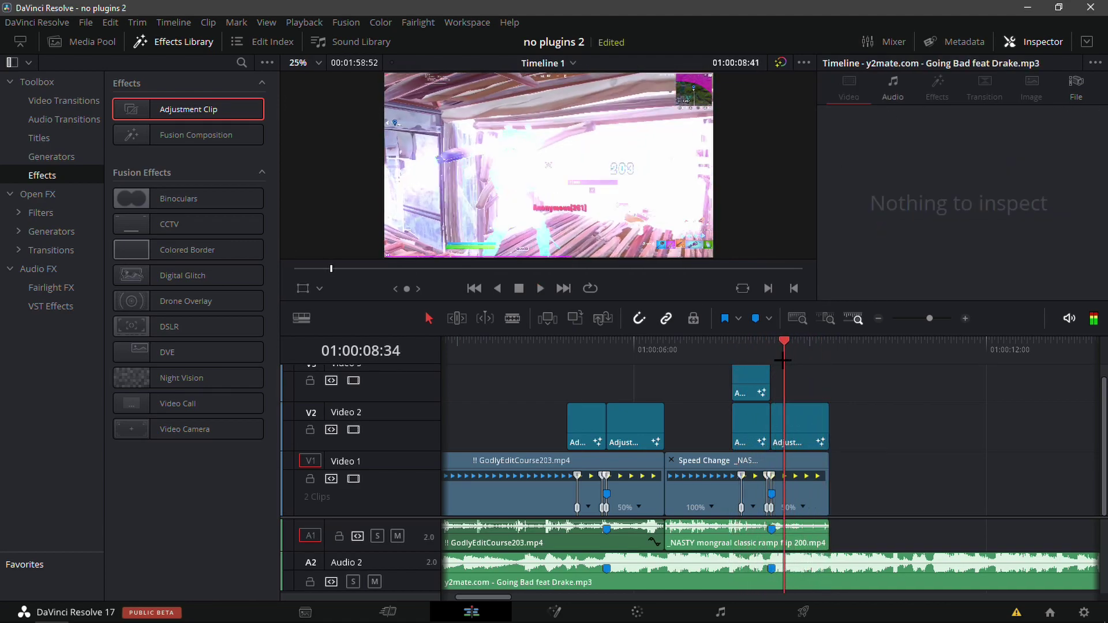
Step: Set Glow1's Shine Threshold to 0.85 on frame 216000 of the adjustment clip at 01:00:08:20 and return to the Edit page
click(771, 365)
click(540, 611)
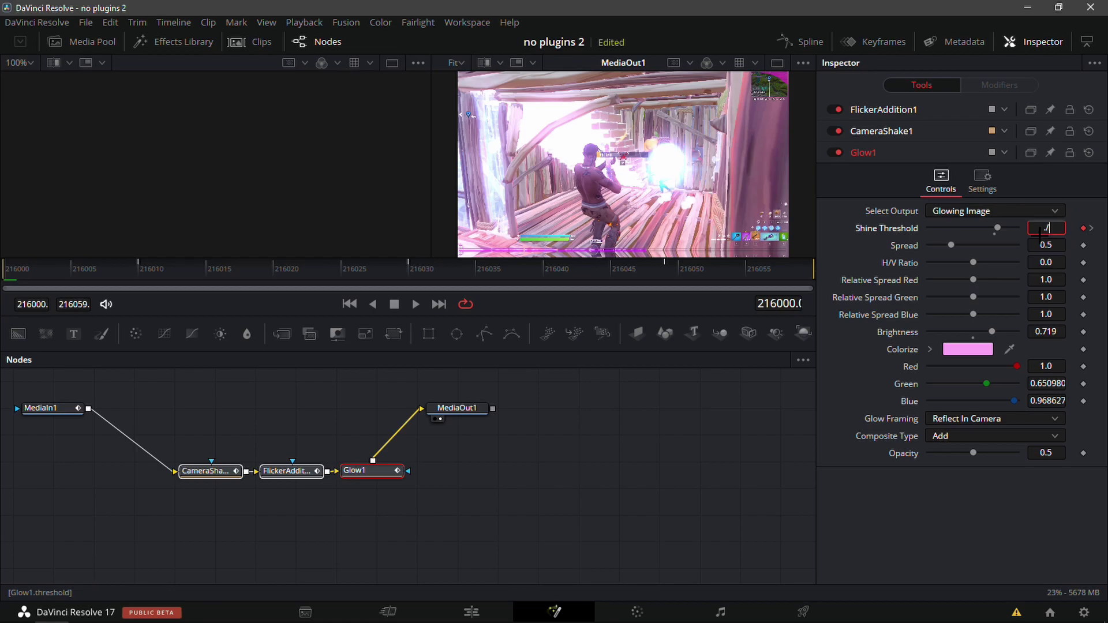
key(Tab)
click(1063, 228)
click(1054, 228)
text(.85)
key(Tab)
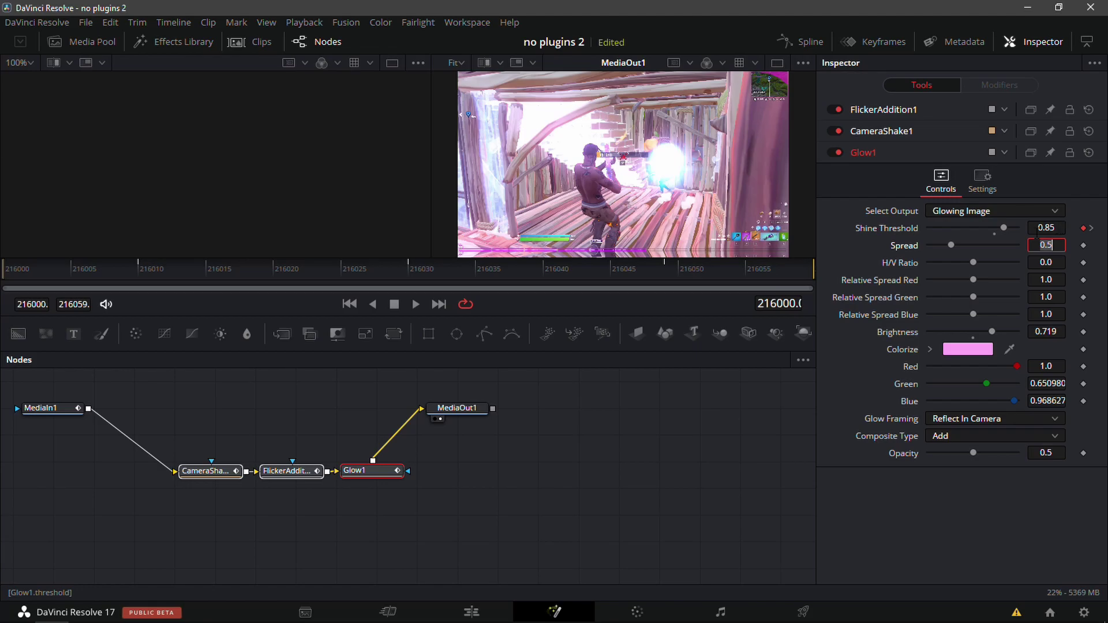
click(472, 612)
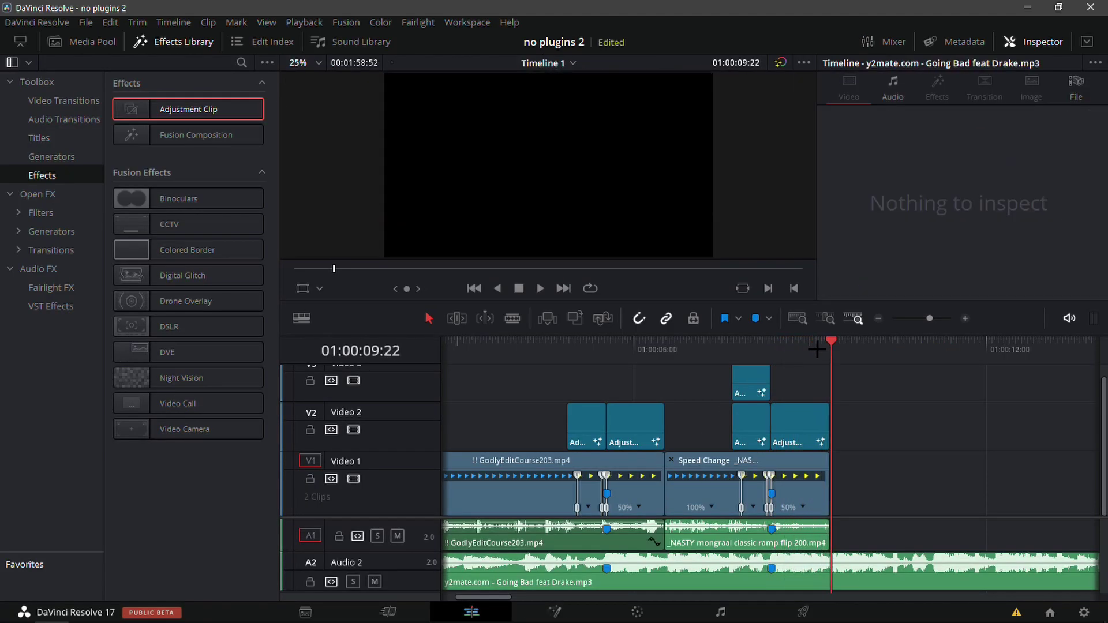
Step: Add the Rotate 90 video transition at the cut between the two gameplay clips on Video 1
drag(817, 348, 667, 408)
click(880, 320)
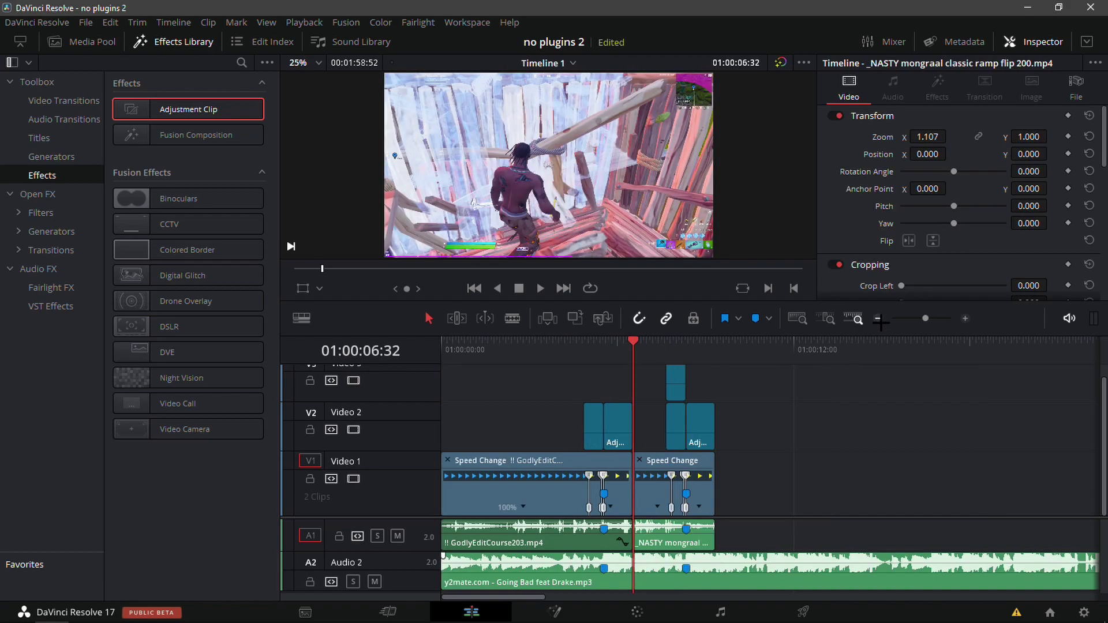
click(36, 194)
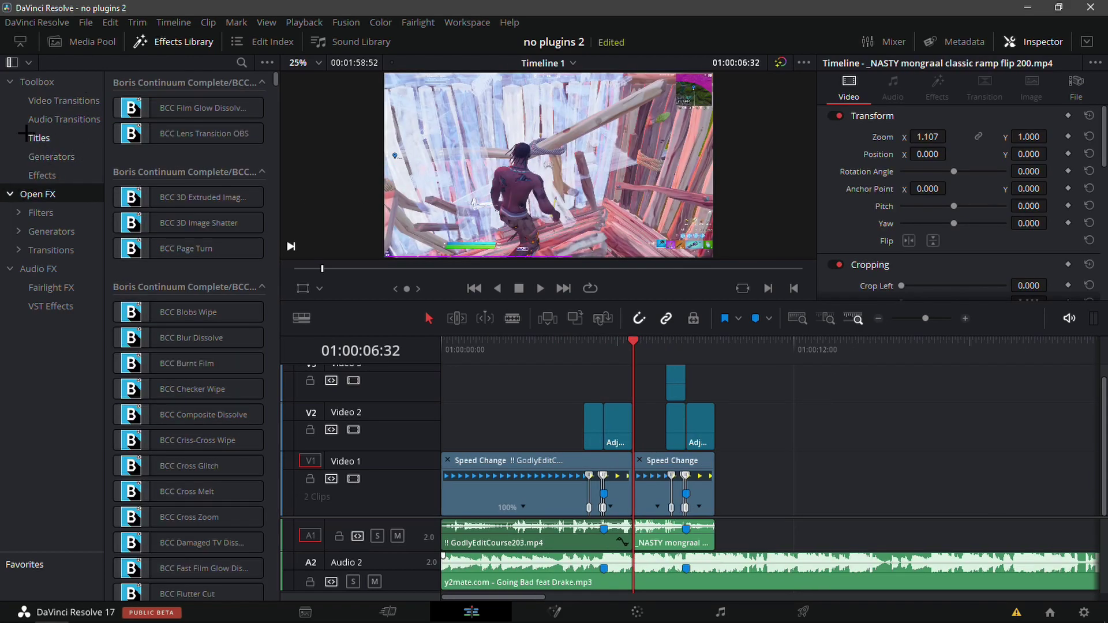
click(54, 101)
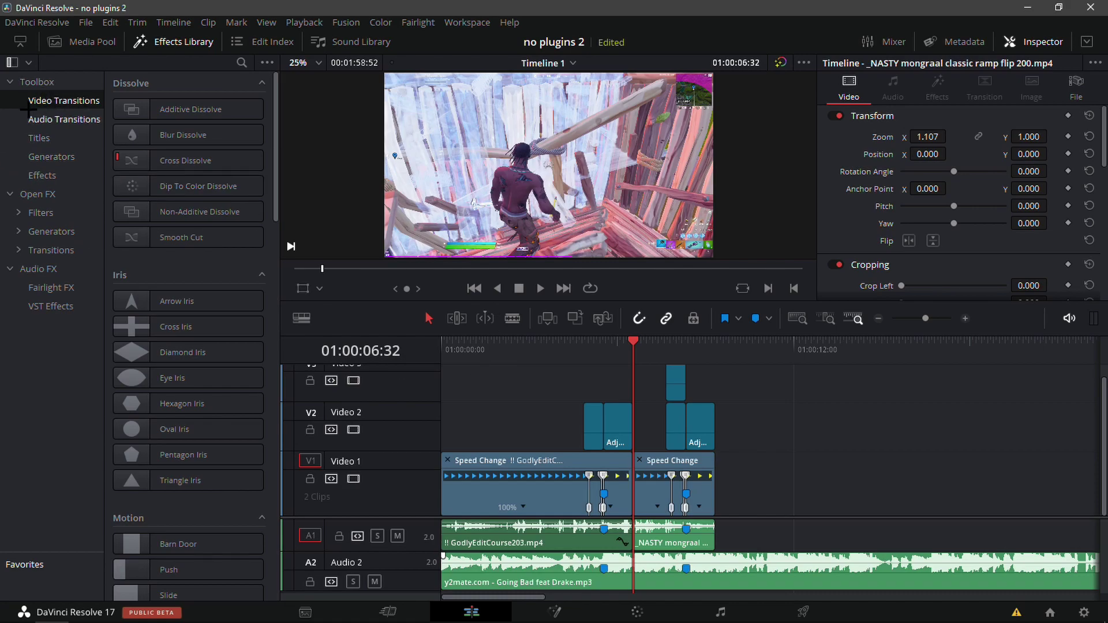
scroll(274, 322, down, 15)
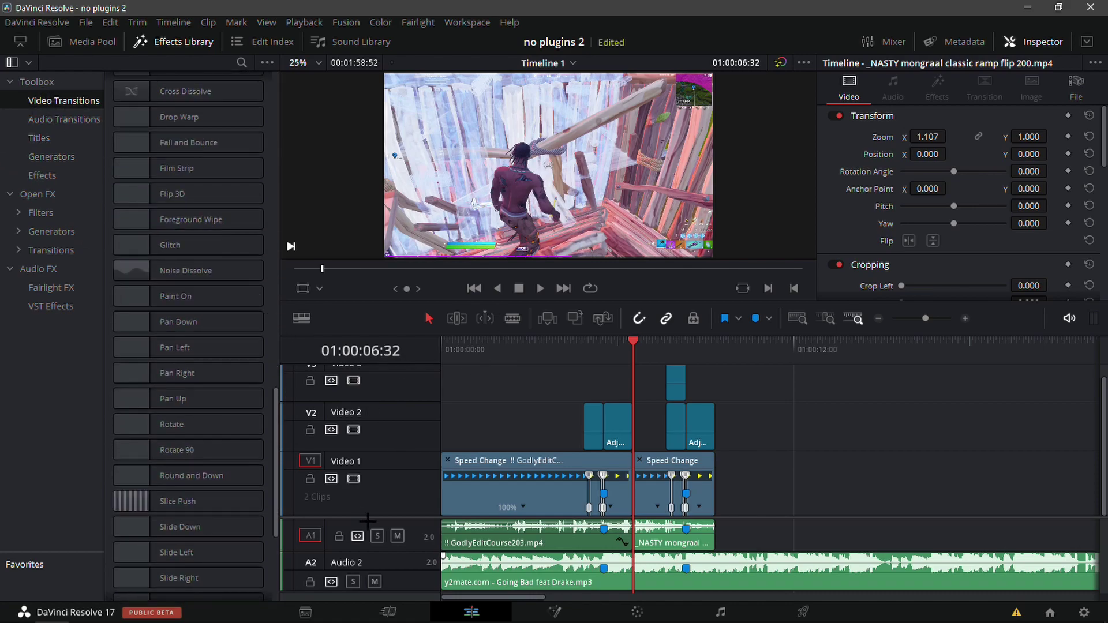
drag(230, 450, 625, 428)
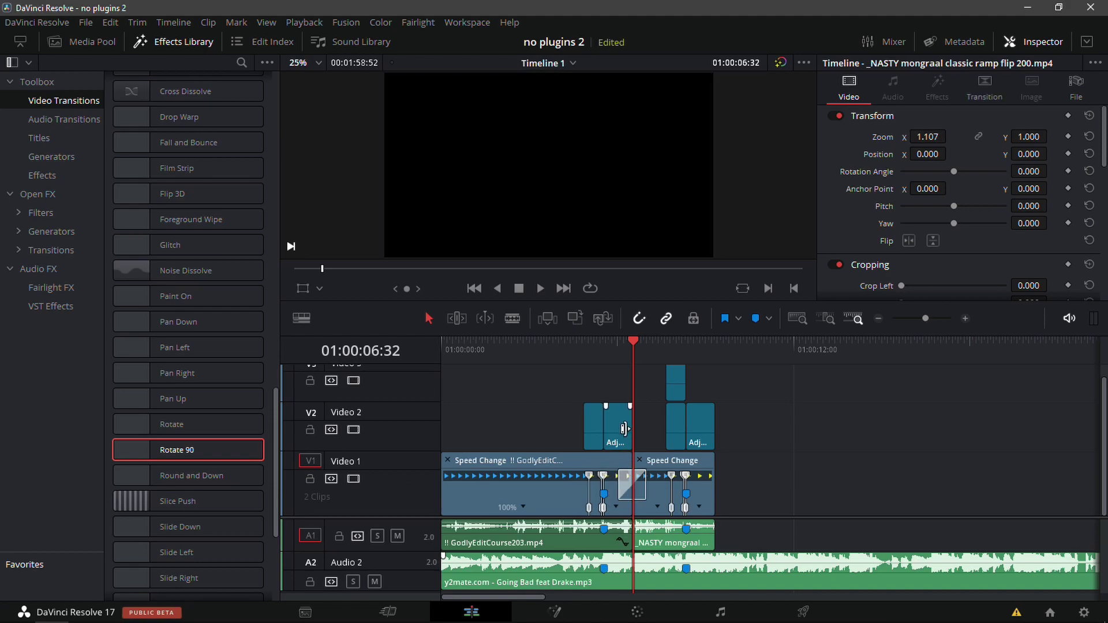
Step: Shorten the Rotate 90 transition at the cut to 32 frames (0.5 seconds)
click(619, 362)
click(966, 318)
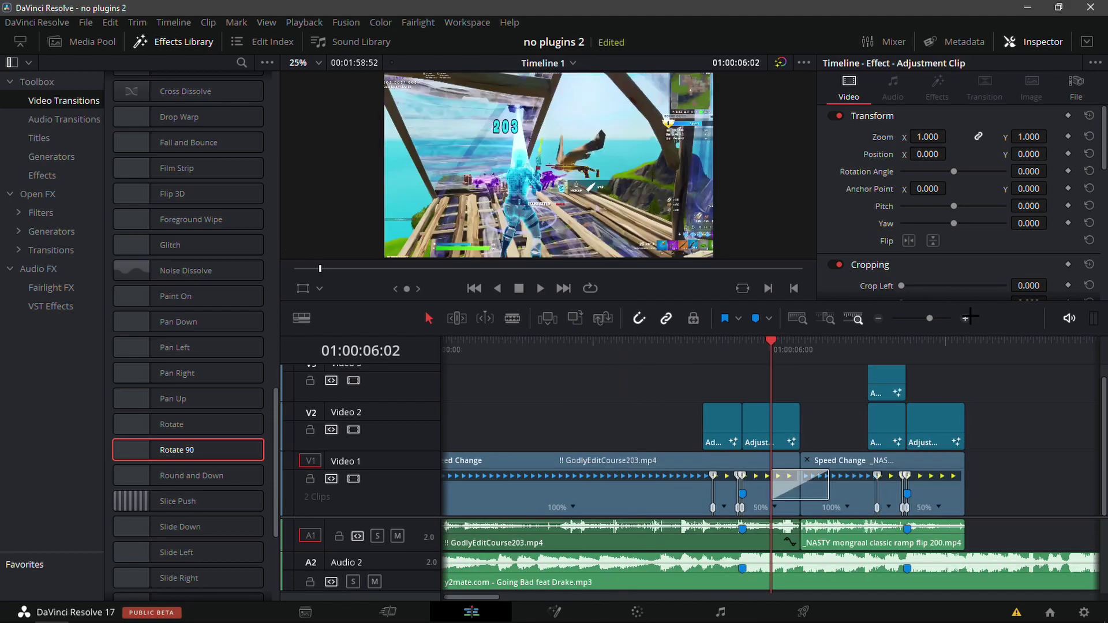
click(799, 353)
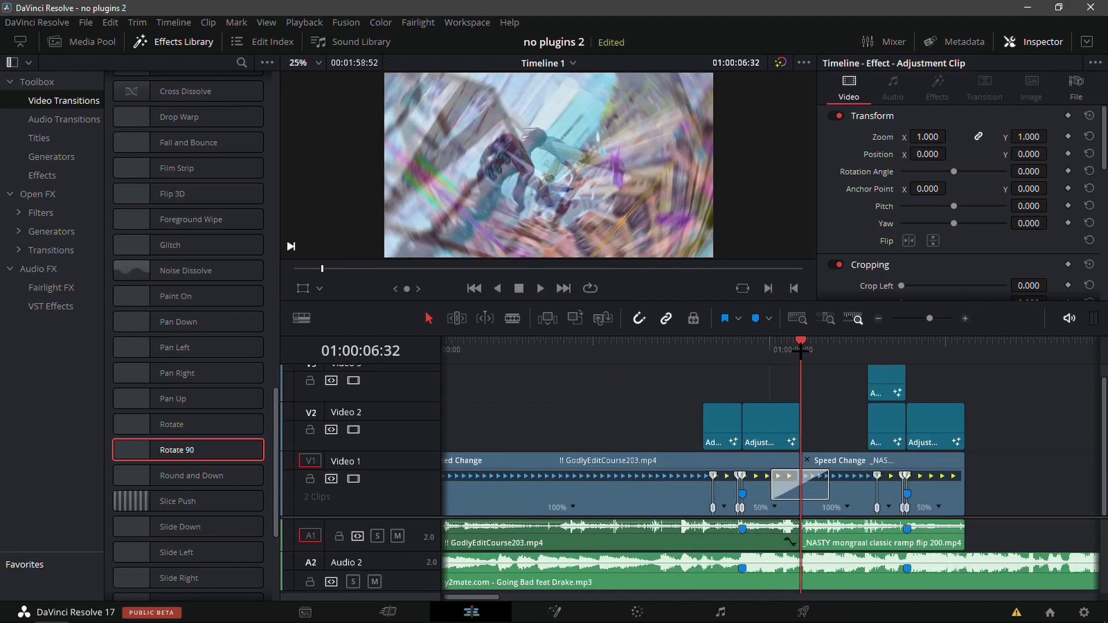
click(965, 318)
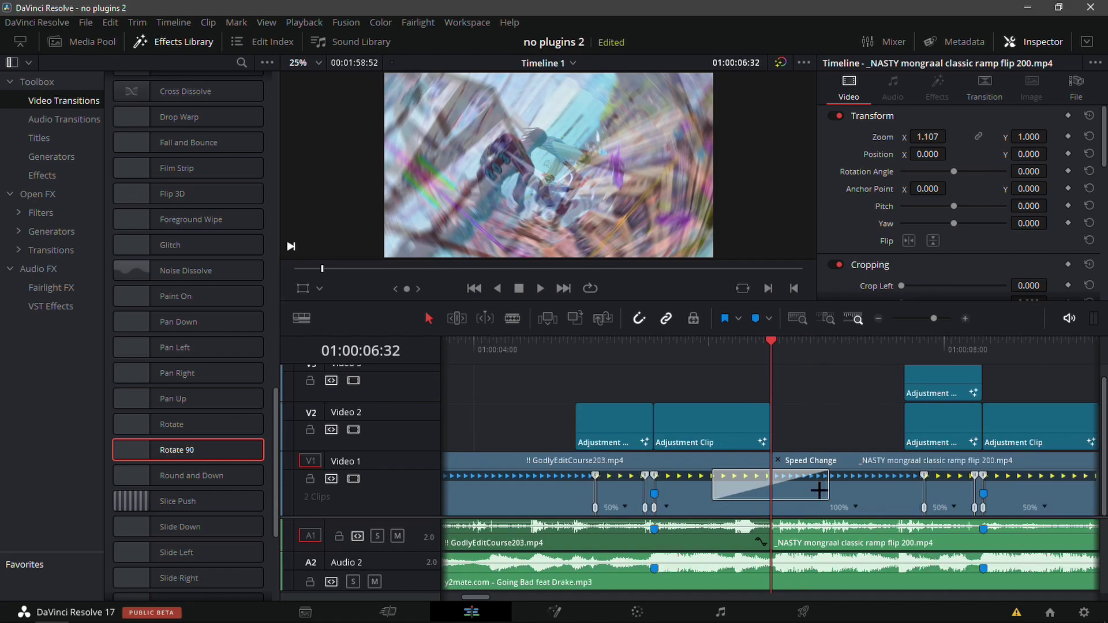
drag(829, 480, 803, 487)
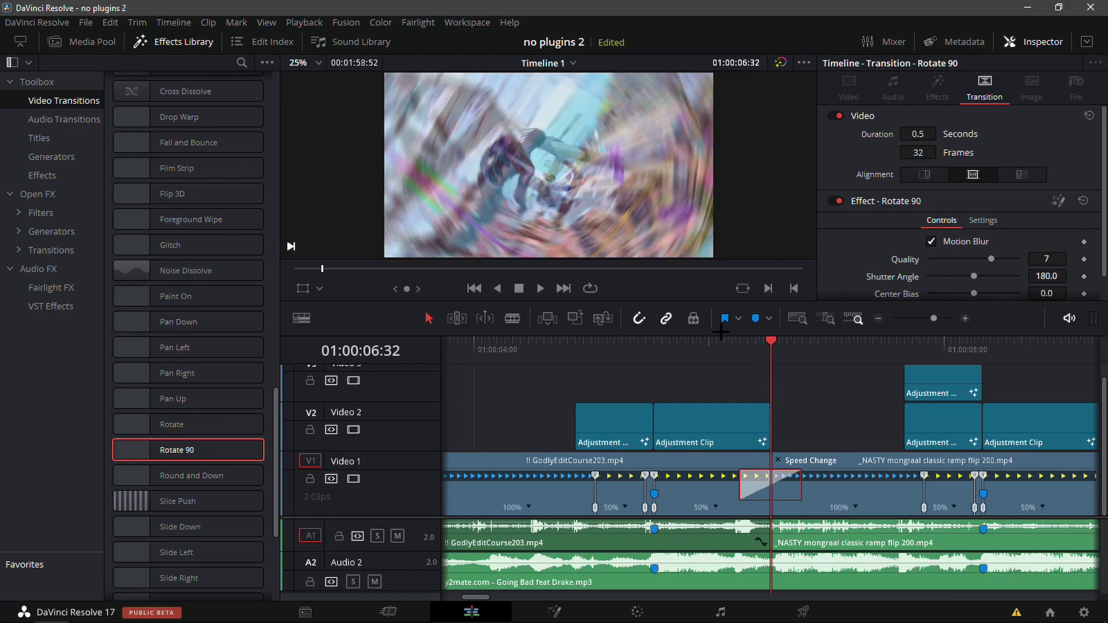
Step: Review the shortened Rotate 90 transition by stepping and playing through the cut between the gameplay clips
drag(721, 345, 690, 359)
key(space)
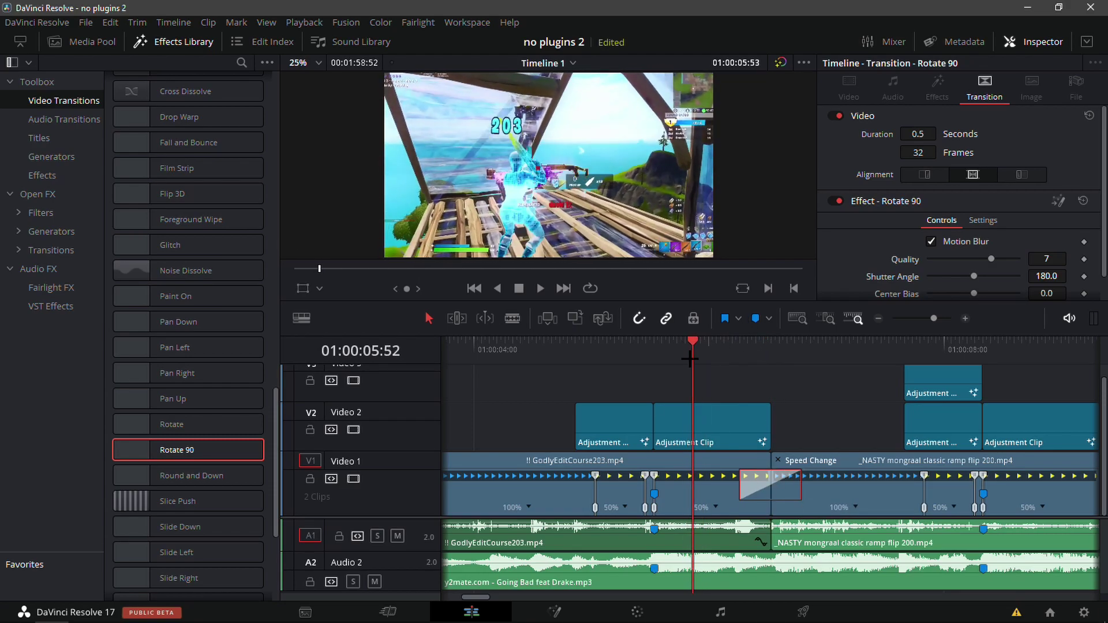
key(Right)
key(Right)
key(Right)
key(Right)
key(Right)
key(Right)
key(Right)
key(Right)
key(Right)
key(Right)
key(Right)
key(Right)
key(Right)
key(Right)
key(Right)
key(Right)
key(Right)
key(Right)
key(Right)
key(Right)
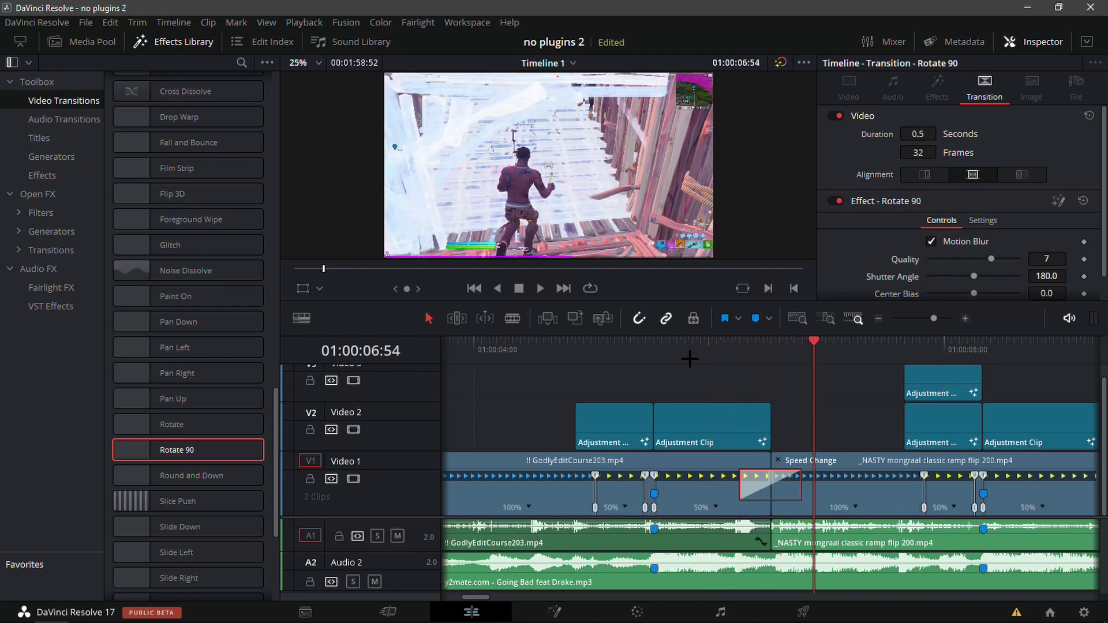
click(677, 351)
key(space)
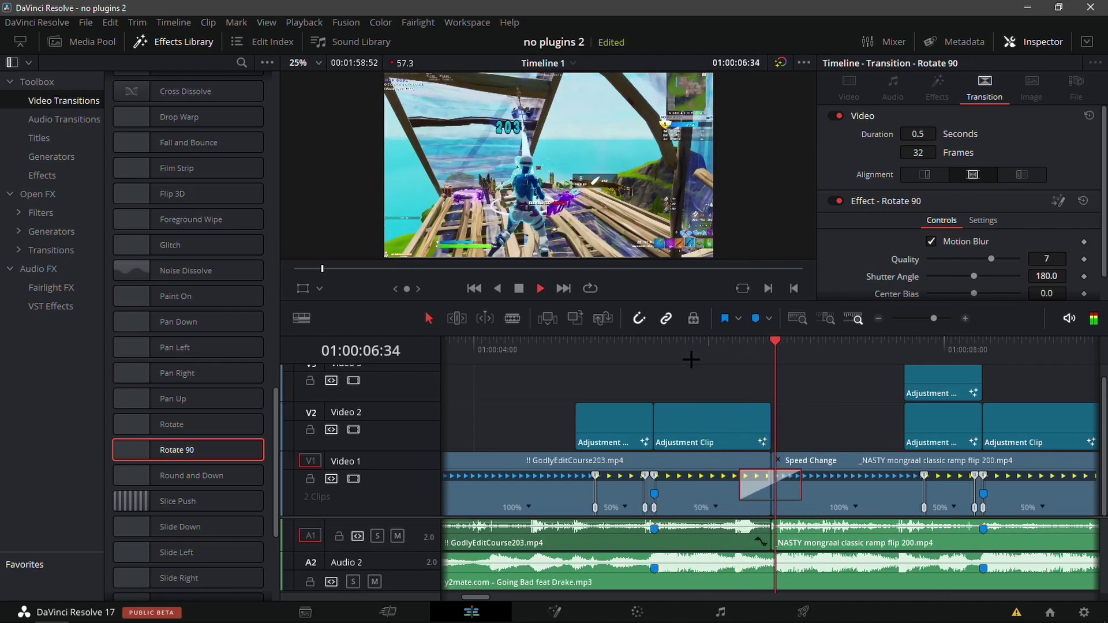
key(space)
drag(725, 357, 840, 398)
click(879, 319)
click(879, 319)
click(832, 421)
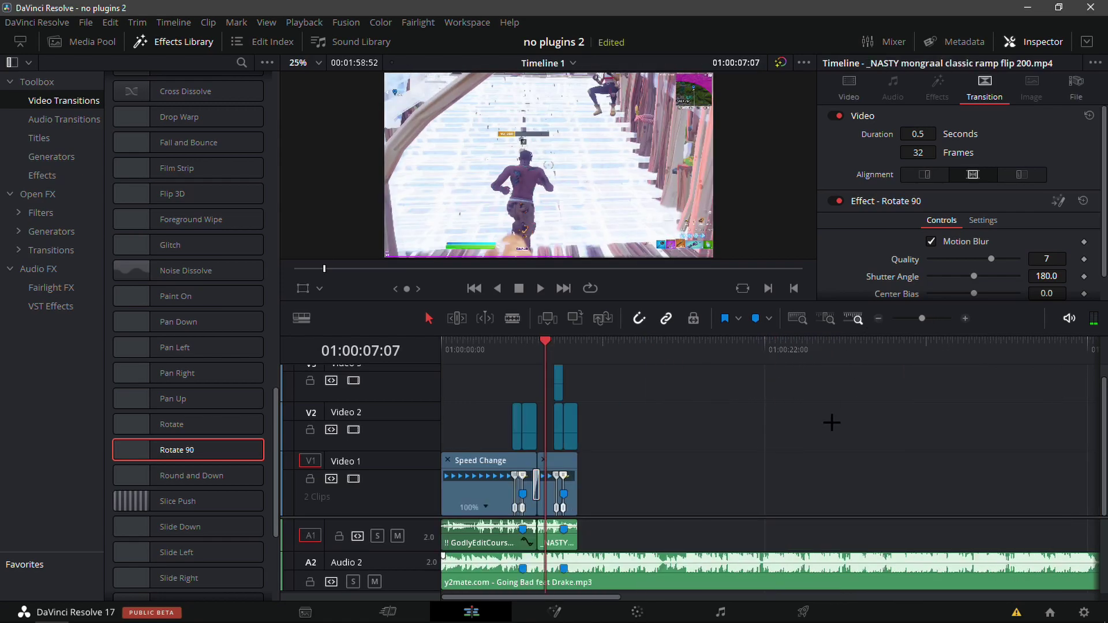